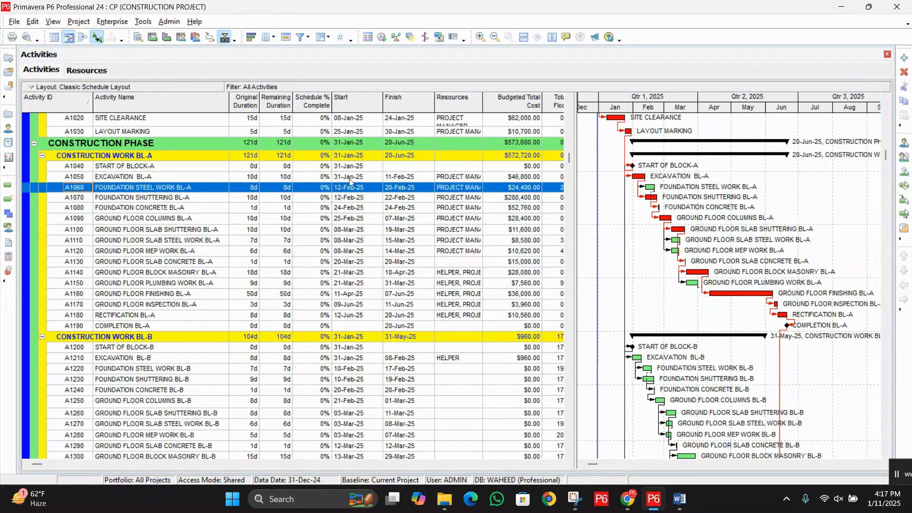
pyautogui.click(137, 22)
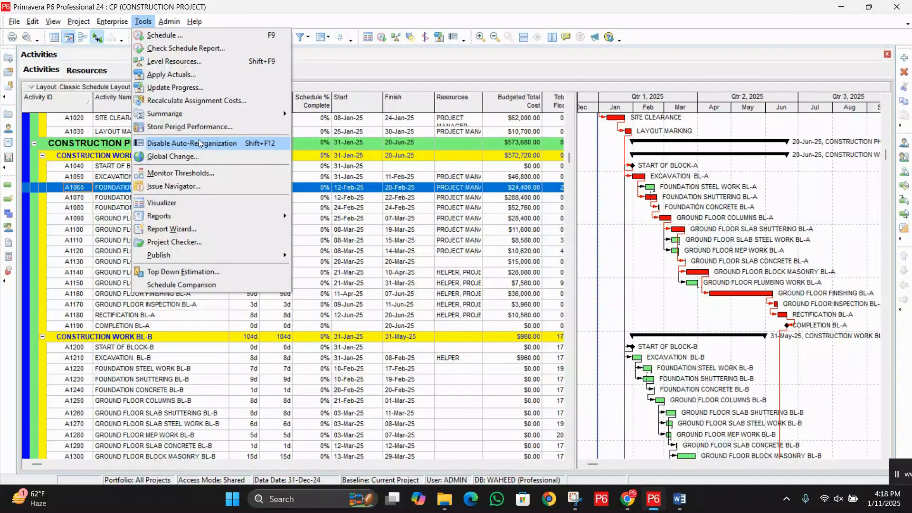
pyautogui.click(304, 66)
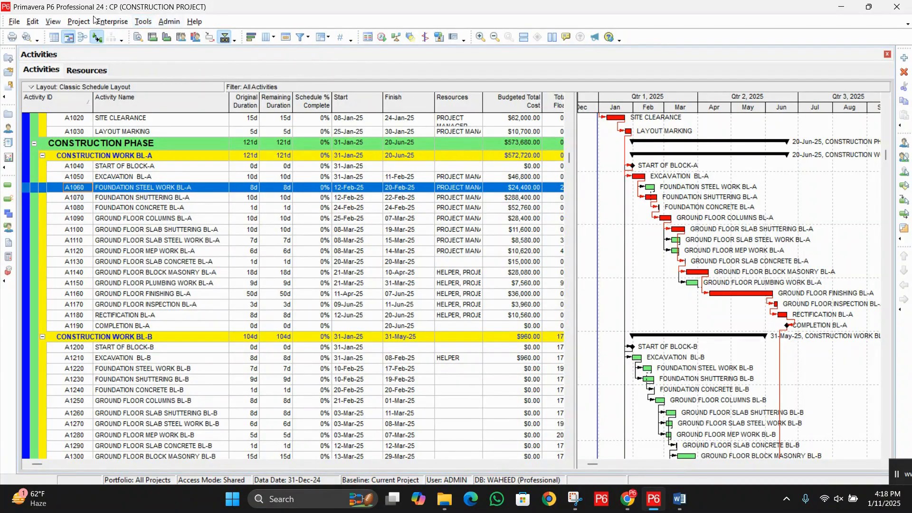
# Step: Go to the enterprise project list and copy the CP construction project under Vertical Construction
pyautogui.click(112, 21)
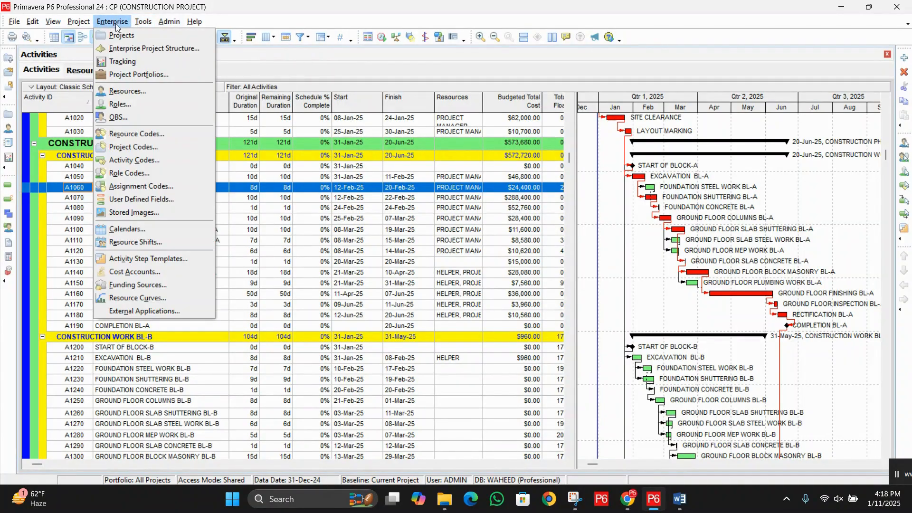
pyautogui.click(121, 36)
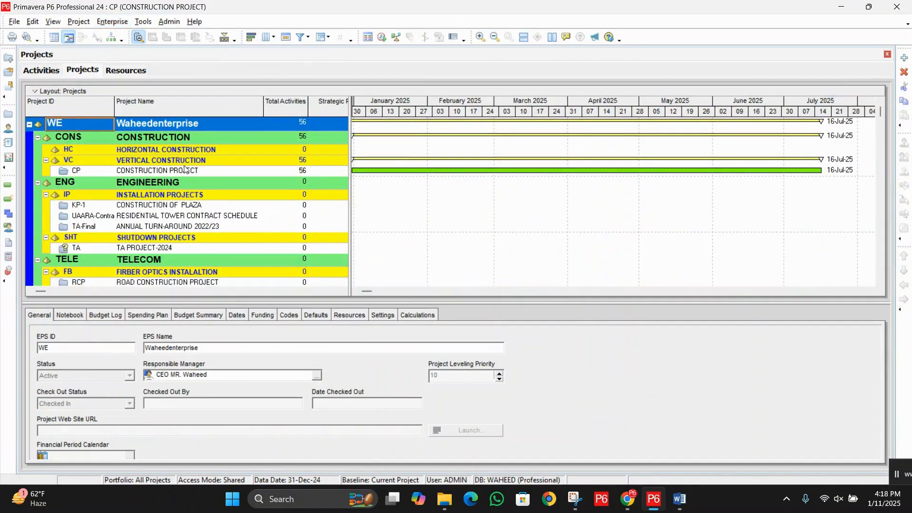
pyautogui.click(173, 172)
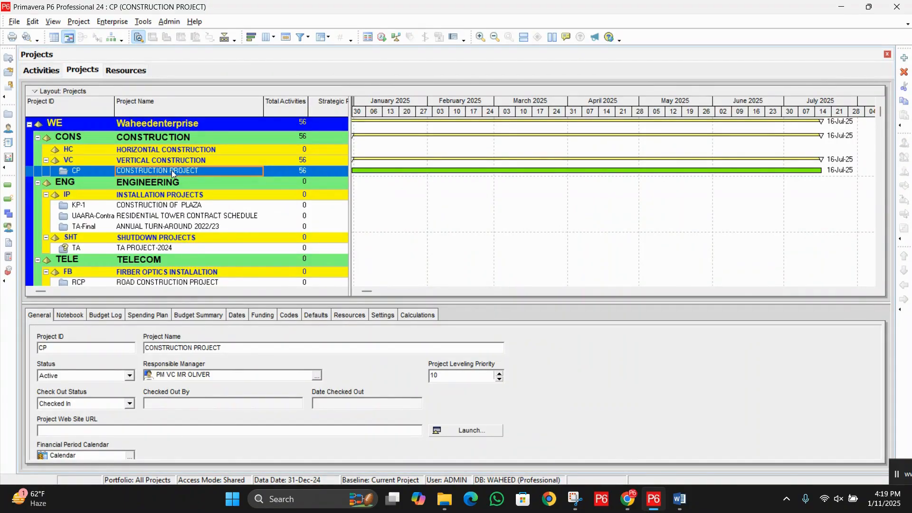
pyautogui.rightClick(172, 172)
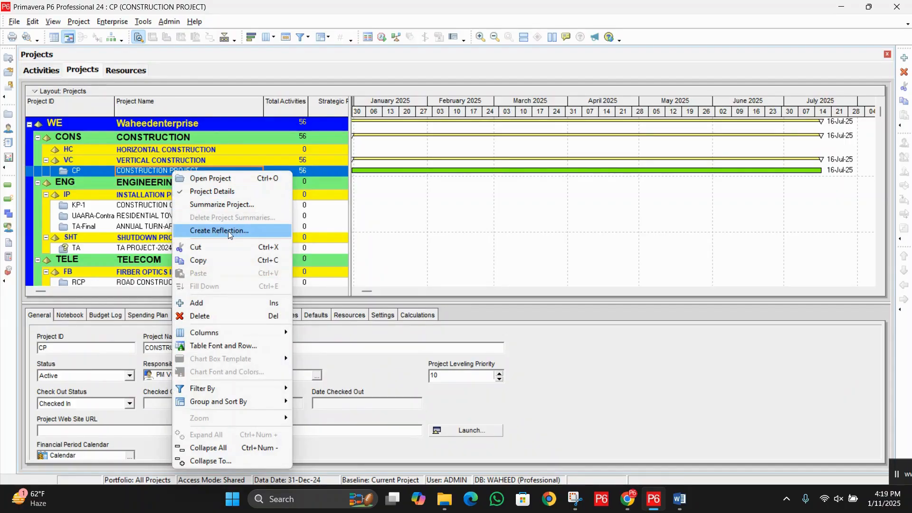
pyautogui.rightClick(166, 169)
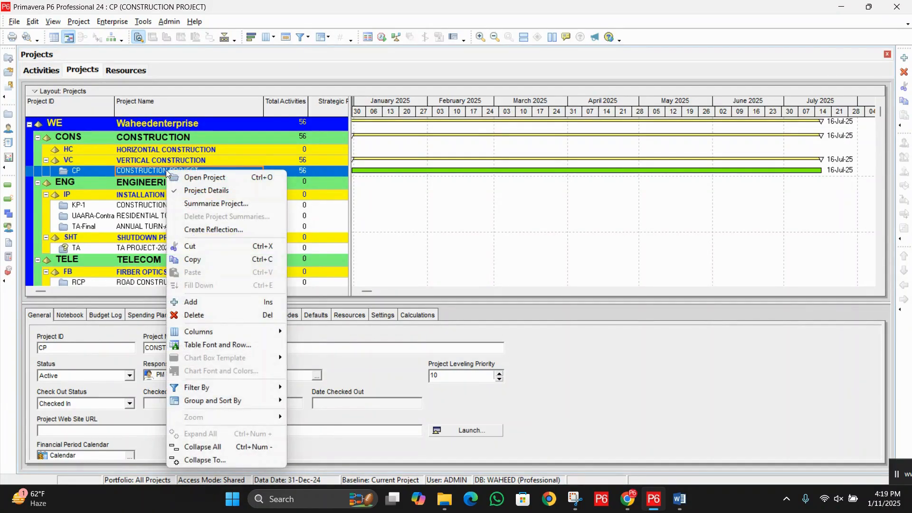
pyautogui.click(223, 260)
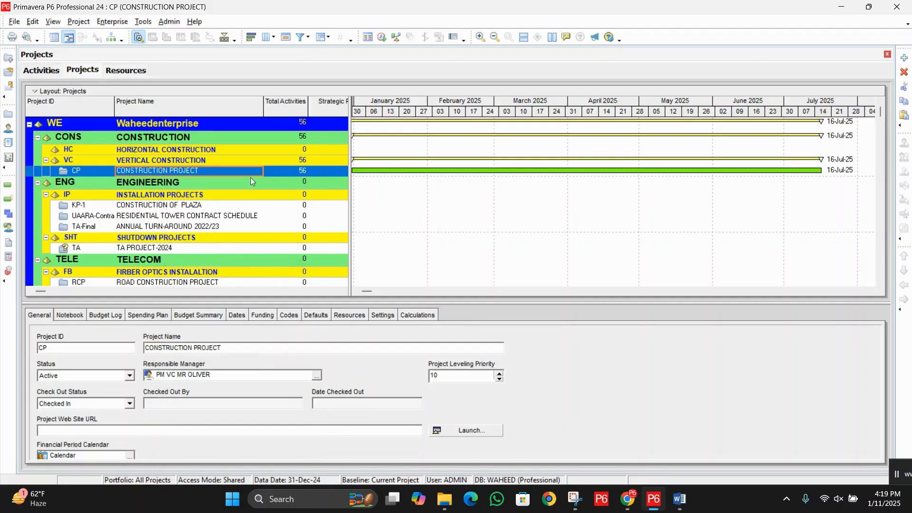
# Step: Paste the copied project beside the original, including its notebook, WBS milestones, WPs & Docs and activities
pyautogui.rightClick(225, 172)
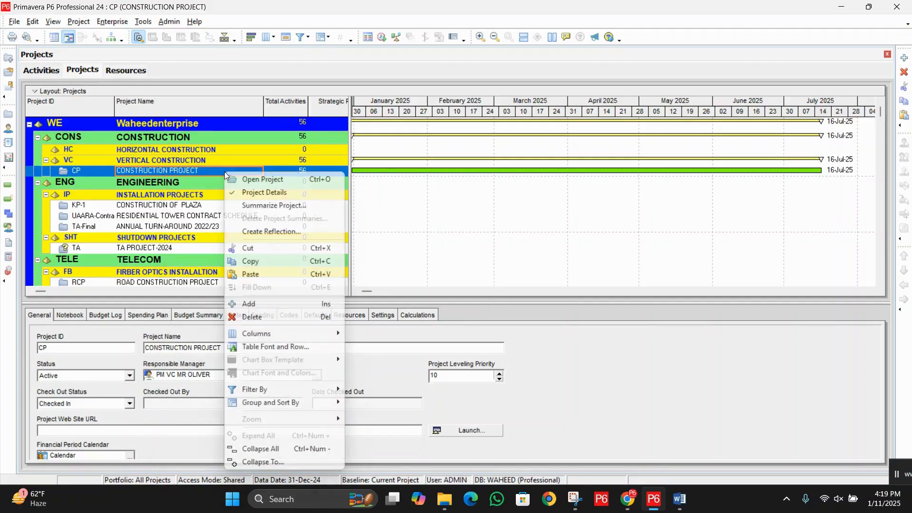
pyautogui.click(251, 274)
pyautogui.click(522, 173)
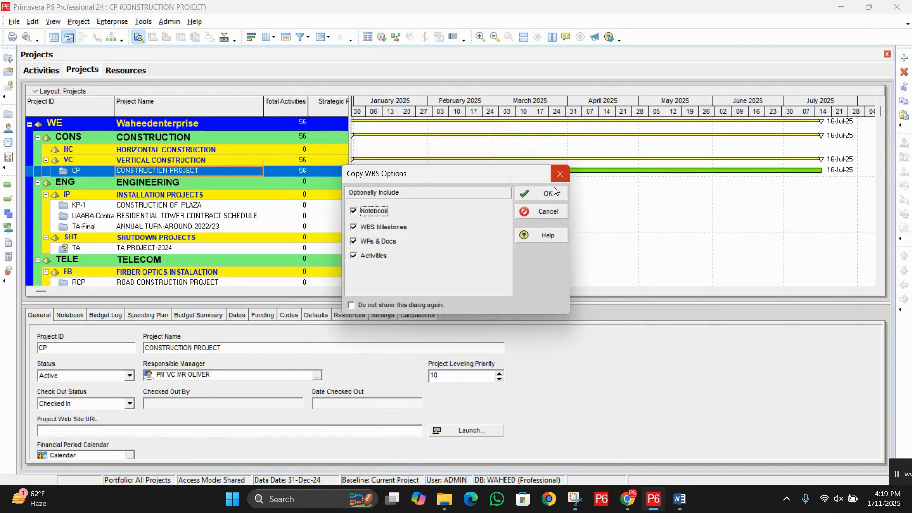
pyautogui.click(548, 195)
pyautogui.click(591, 184)
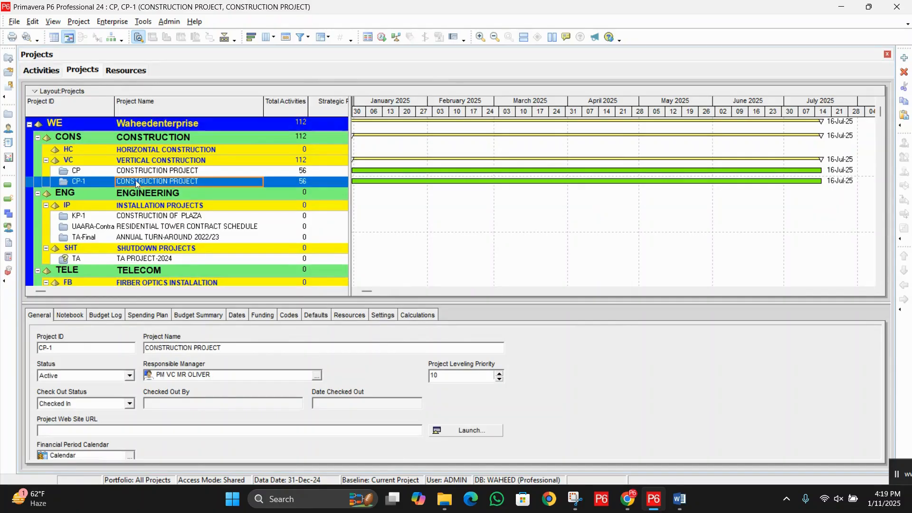
# Step: Open the duplicated project CP-1
pyautogui.click(163, 170)
pyautogui.click(164, 182)
pyautogui.rightClick(191, 182)
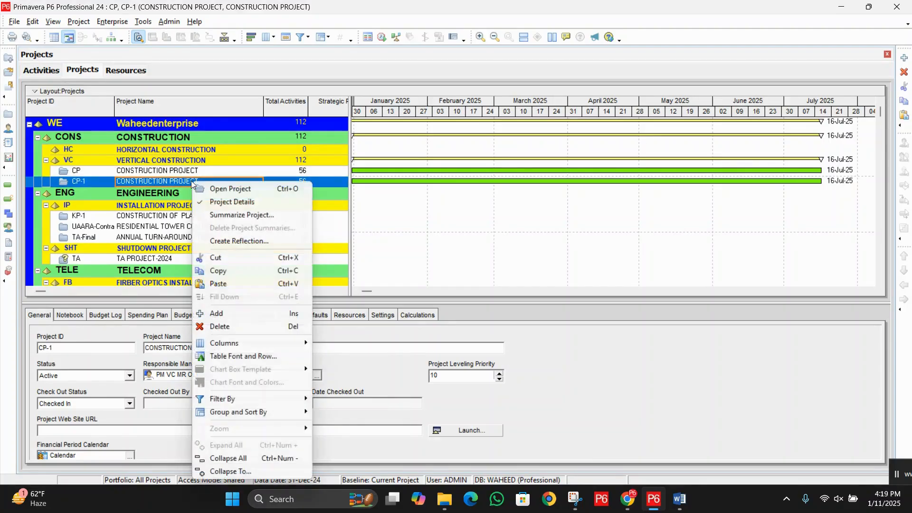
pyautogui.click(228, 190)
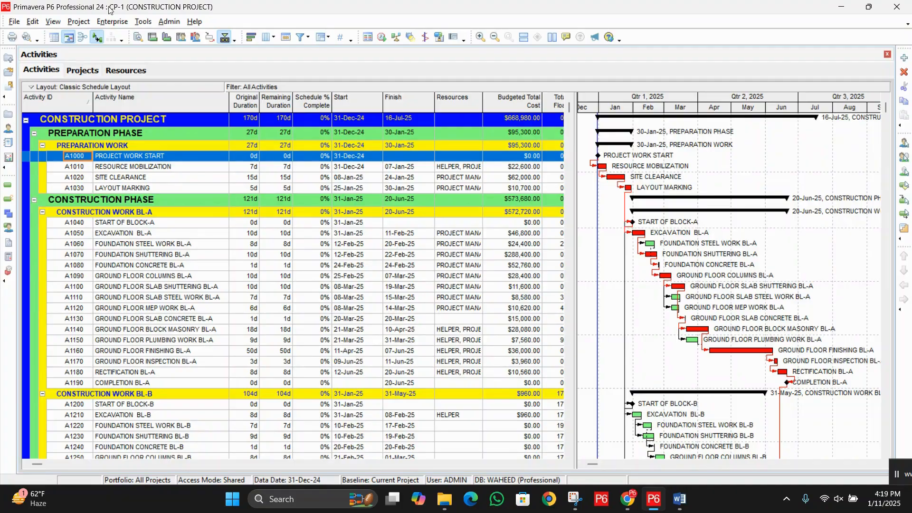
# Step: Open the list of global changes for the duplicated project
pyautogui.click(147, 24)
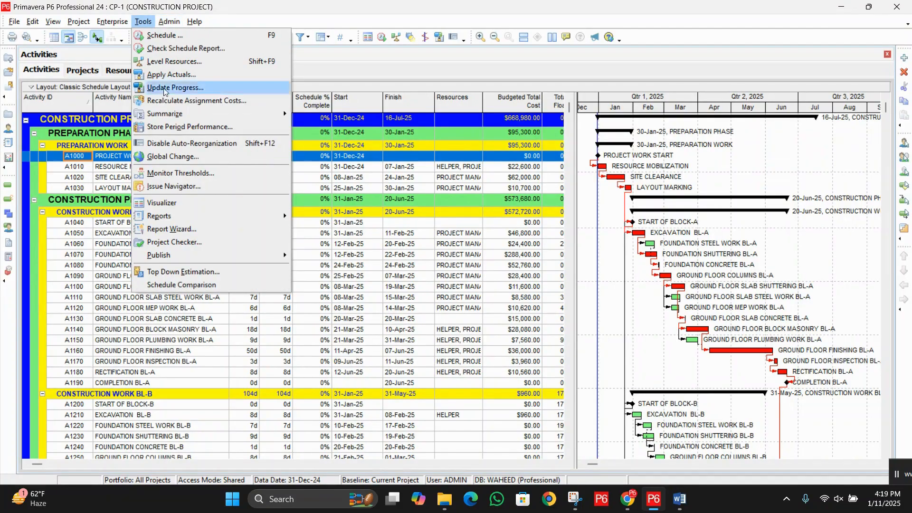
pyautogui.click(190, 158)
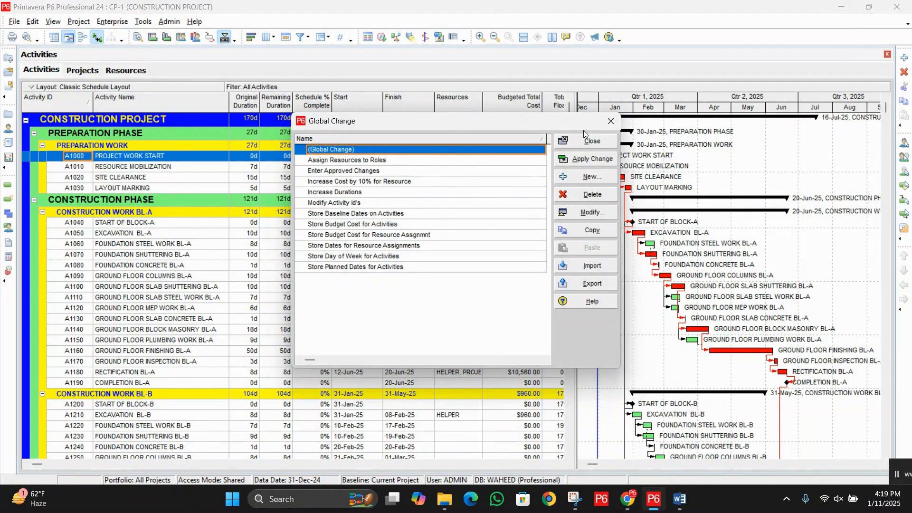
# Step: Look through the predefined global changes and view the definition of Store Budget Cost for Activities
pyautogui.moveTo(399, 215)
pyautogui.mouseDown()
pyautogui.moveTo(401, 266)
pyautogui.moveTo(382, 182)
pyautogui.moveTo(384, 224)
pyautogui.mouseUp()
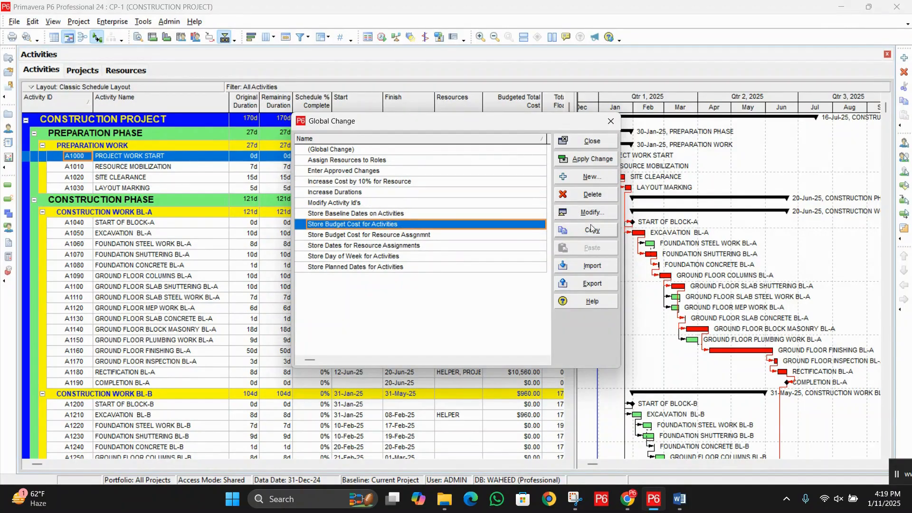
pyautogui.click(592, 212)
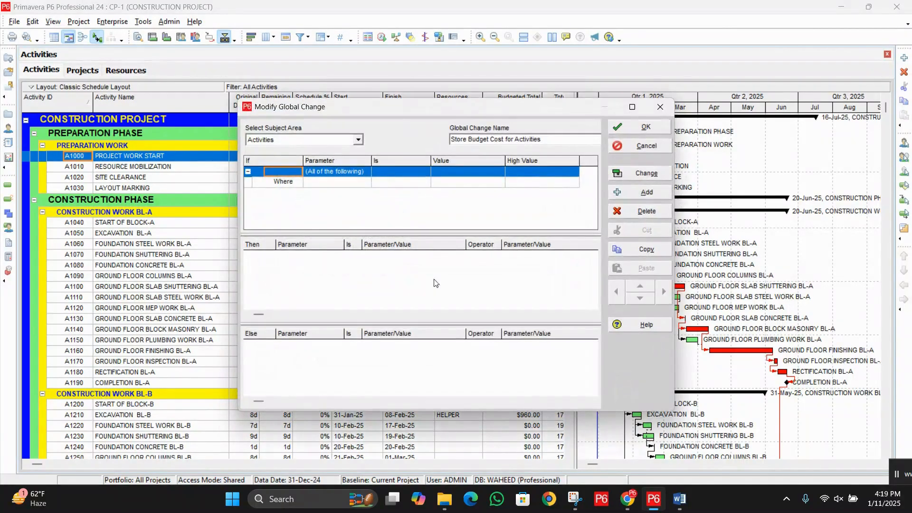
pyautogui.click(645, 147)
pyautogui.click(341, 203)
pyautogui.click(348, 214)
pyautogui.click(355, 236)
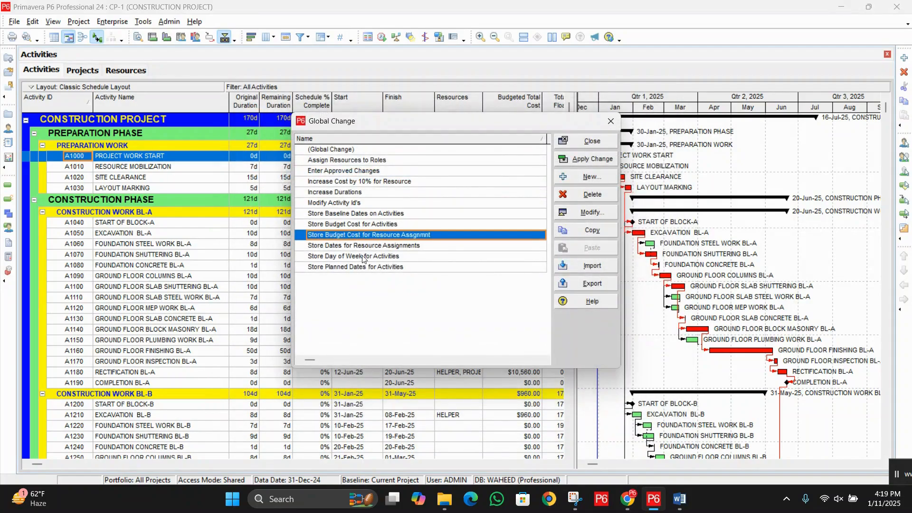
pyautogui.click(363, 256)
pyautogui.click(369, 267)
pyautogui.click(372, 245)
pyautogui.click(368, 236)
pyautogui.click(364, 225)
pyautogui.click(357, 204)
pyautogui.click(355, 235)
pyautogui.click(364, 257)
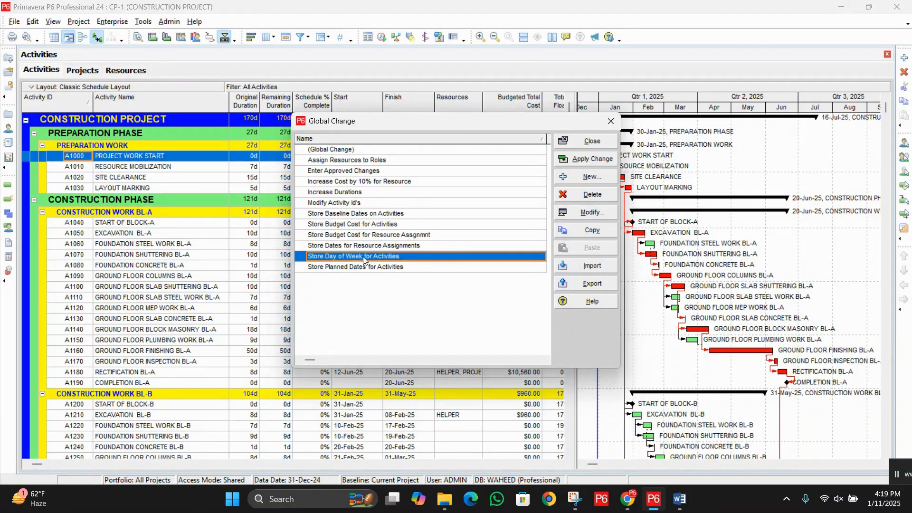
pyautogui.click(390, 245)
pyautogui.click(374, 214)
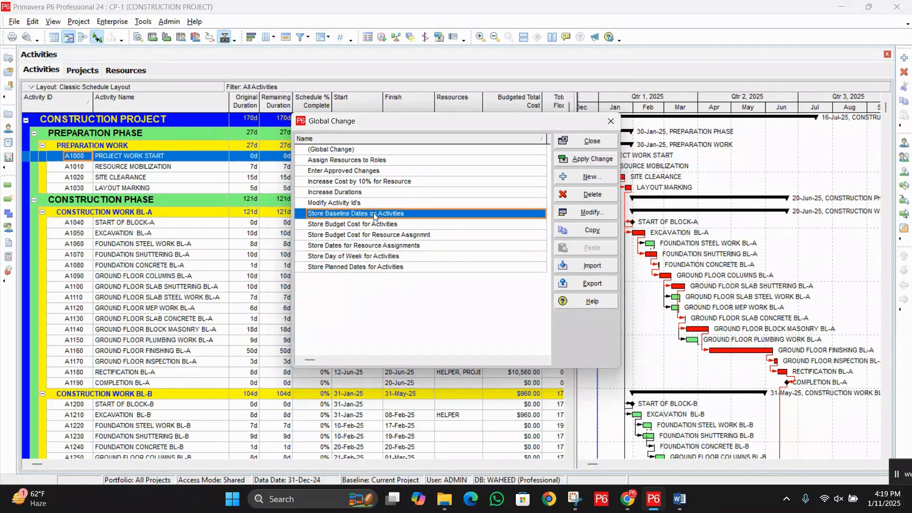
pyautogui.click(352, 161)
pyautogui.click(386, 245)
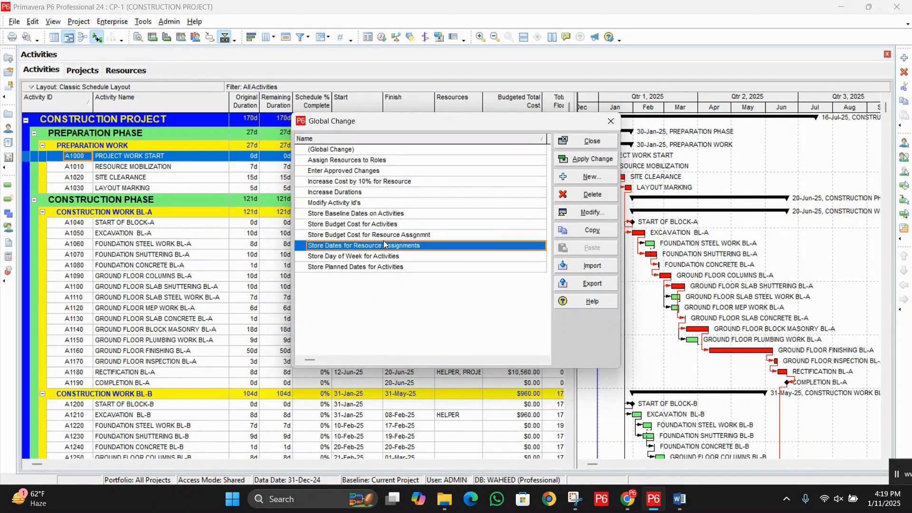
# Step: Create a new global change with Activities as its subject area
pyautogui.click(597, 180)
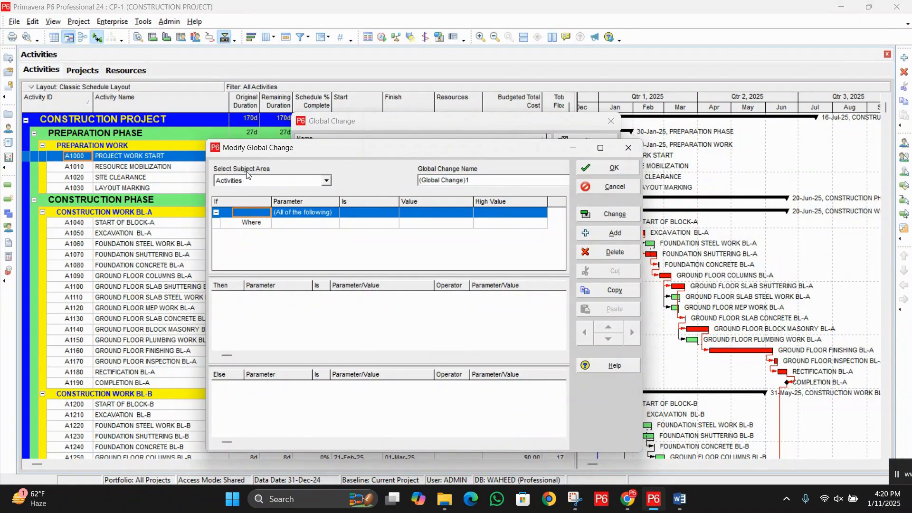
pyautogui.click(327, 182)
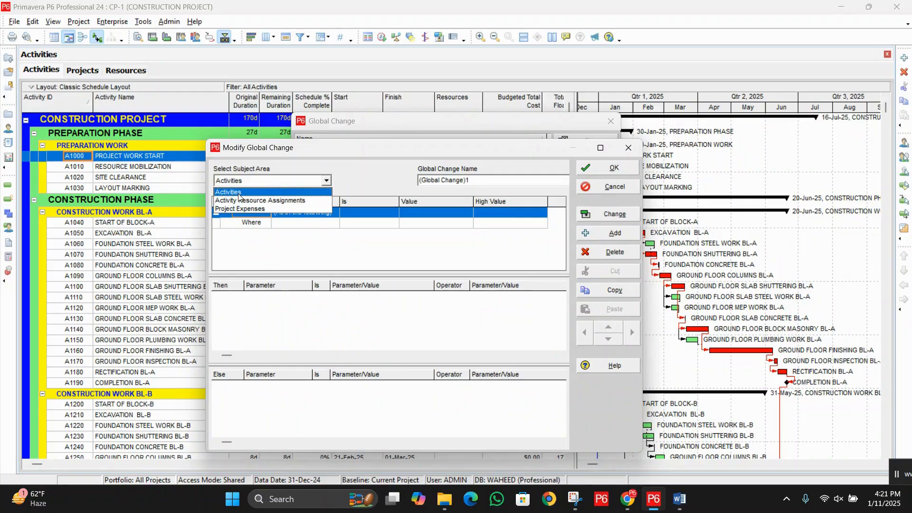
pyautogui.click(244, 195)
# Step: Name the new global change "Increase 2 days duration of all activite"
pyautogui.click(487, 179)
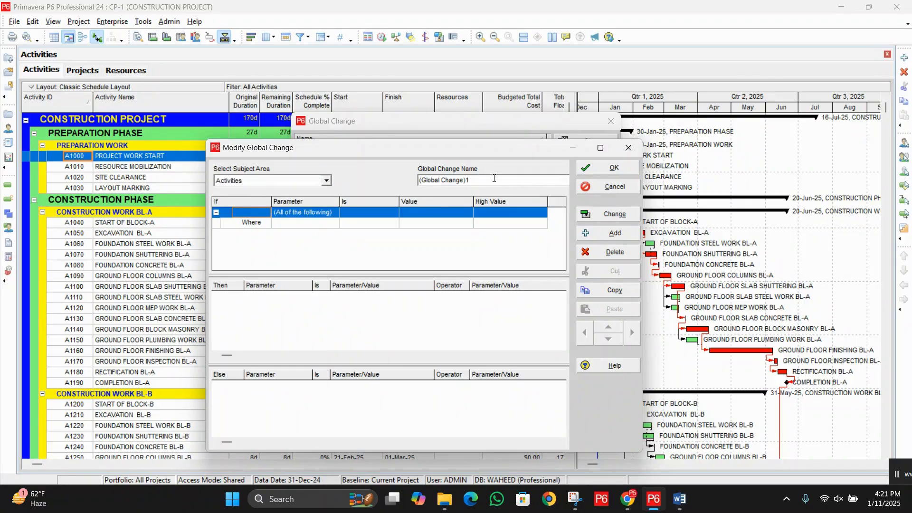
pyautogui.moveTo(494, 179); pyautogui.dragTo(414, 183)
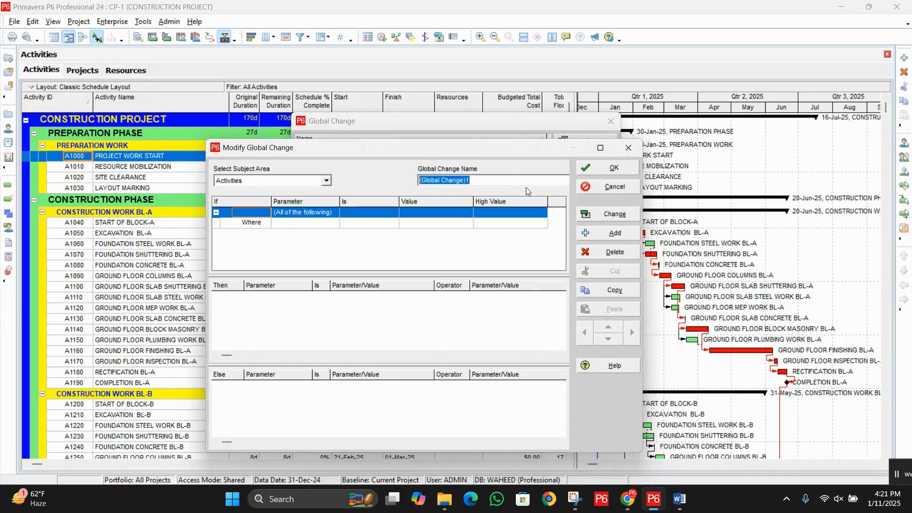
pyautogui.write('in')
pyautogui.press('BackSpace')
pyautogui.press('BackSpace')
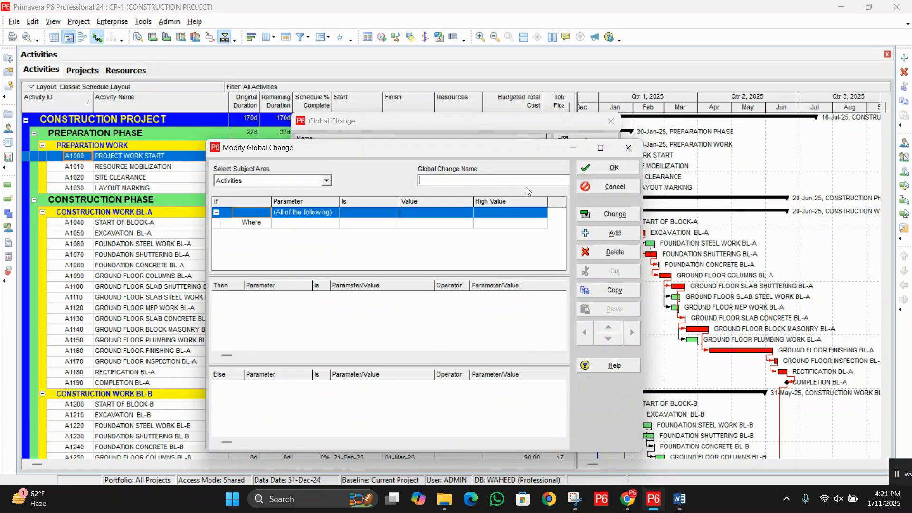
pyautogui.write('C')
pyautogui.press('BackSpace')
pyautogui.write('Increase 2')
pyautogui.write(' dura')
pyautogui.press('BackSpace')
pyautogui.press('BackSpace')
pyautogui.press('BackSpace')
pyautogui.write('day')
pyautogui.press('BackSpace')
pyautogui.press('BackSpace')
pyautogui.press('BackSpace')
pyautogui.write('ays duration of al')
pyautogui.click(517, 181)
pyautogui.click(537, 182)
pyautogui.click(307, 319)
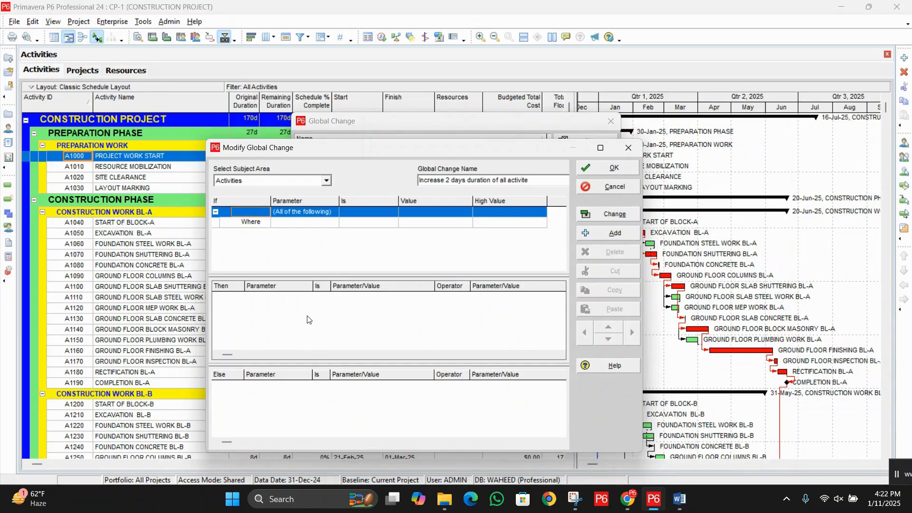
pyautogui.click(374, 253)
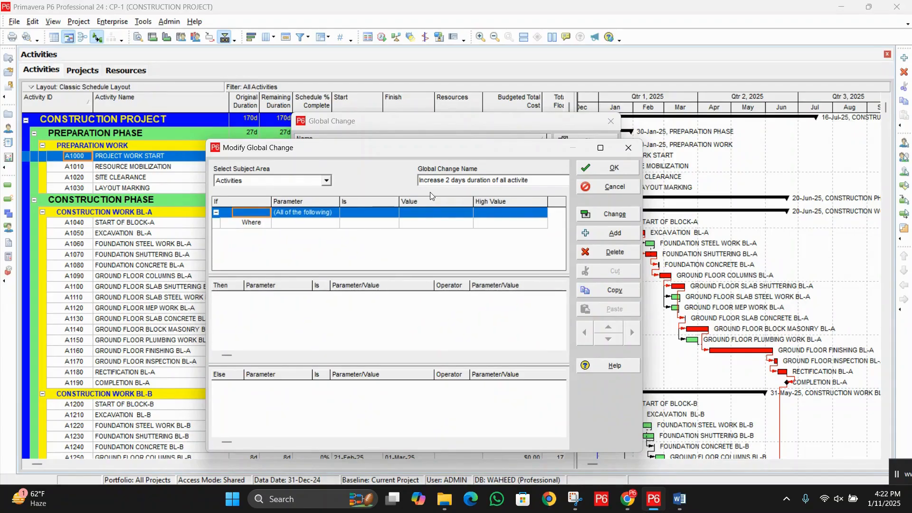
pyautogui.click(522, 180)
# Step: Define the If condition so that Original Duration is greater than 0d
pyautogui.click(307, 223)
pyautogui.click(307, 223)
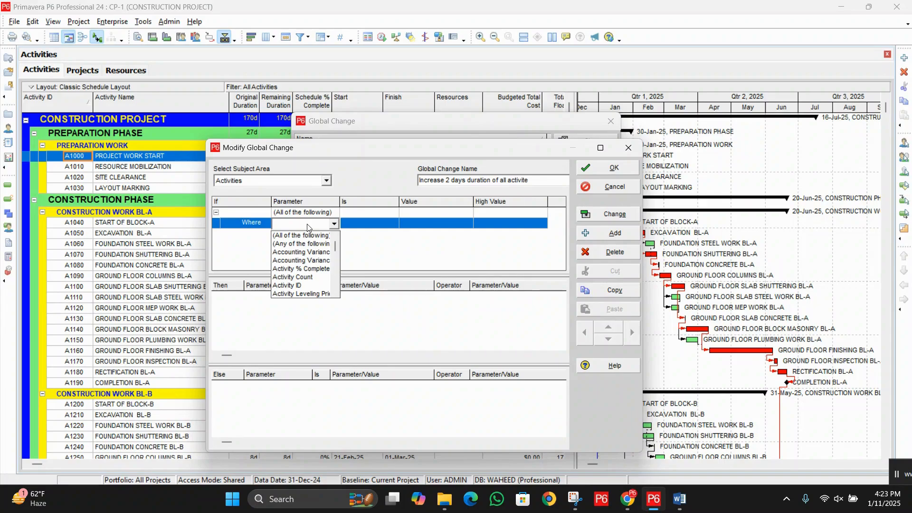
pyautogui.press('o')
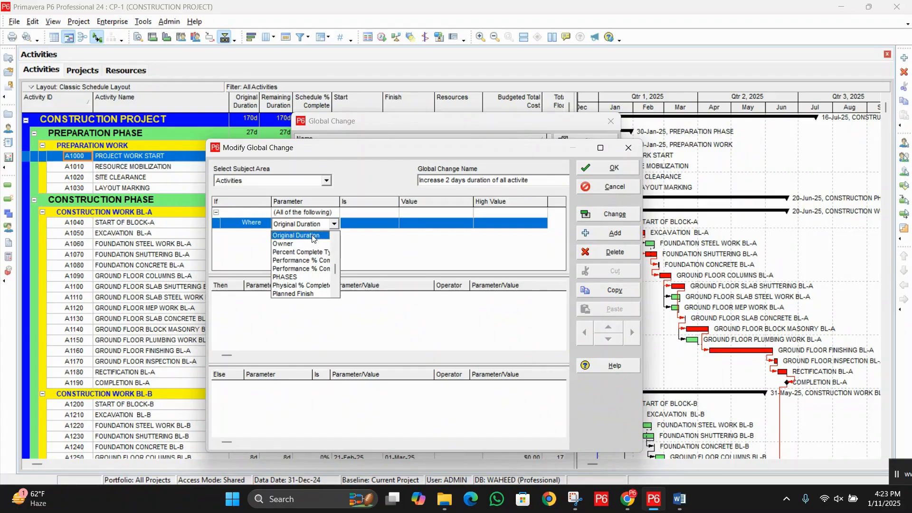
pyautogui.click(314, 235)
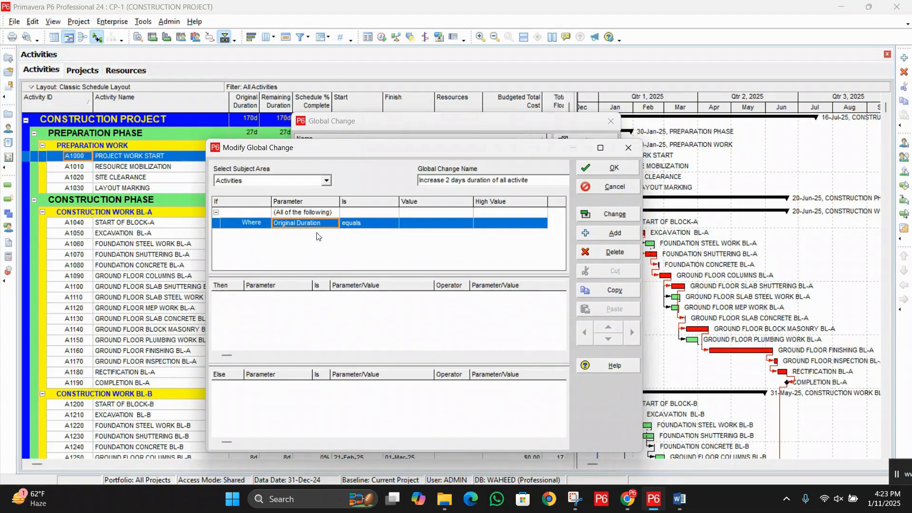
pyautogui.click(375, 228)
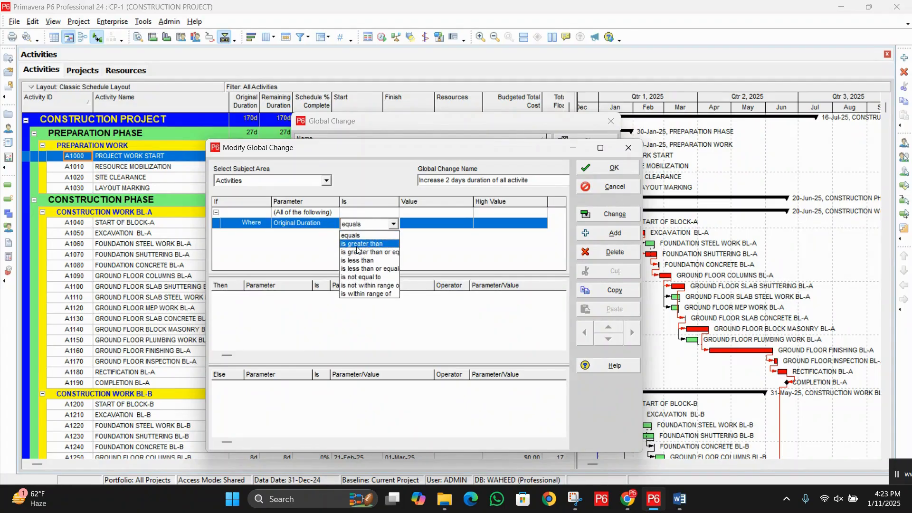
pyautogui.click(363, 244)
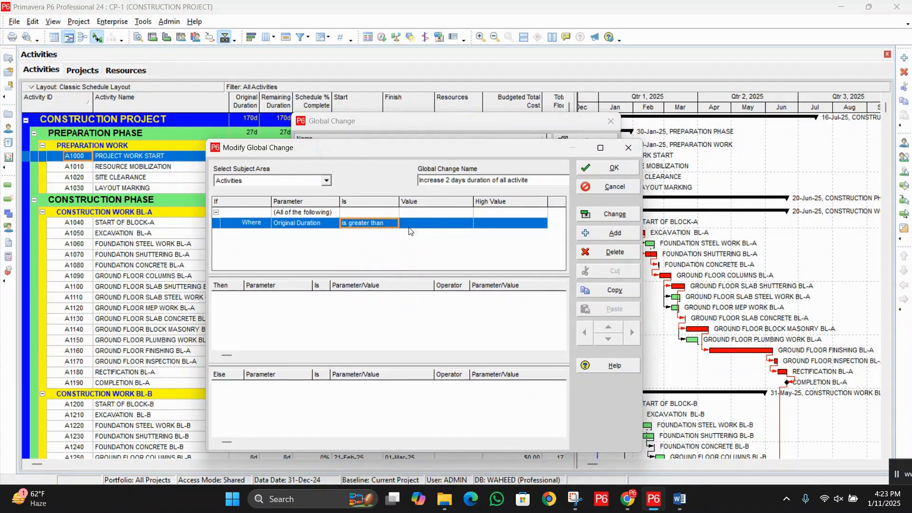
pyautogui.click(429, 224)
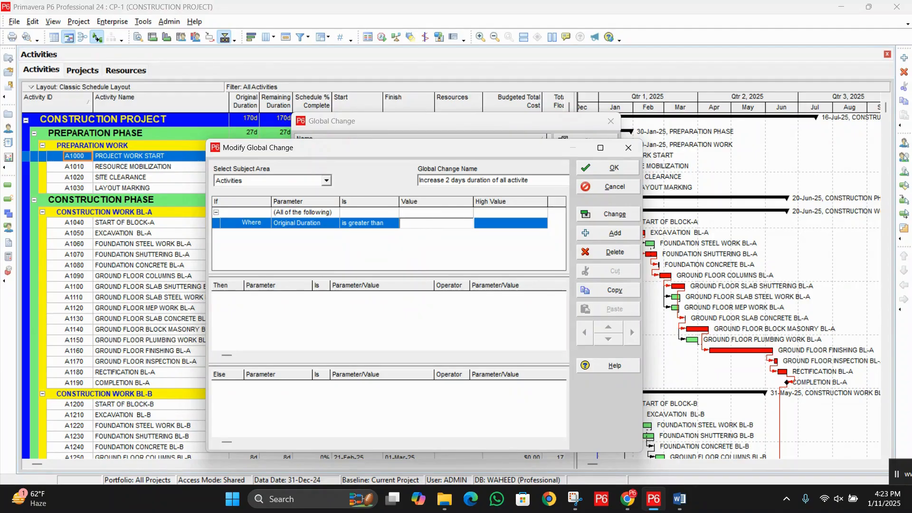
pyautogui.write('0')
pyautogui.press('Return')
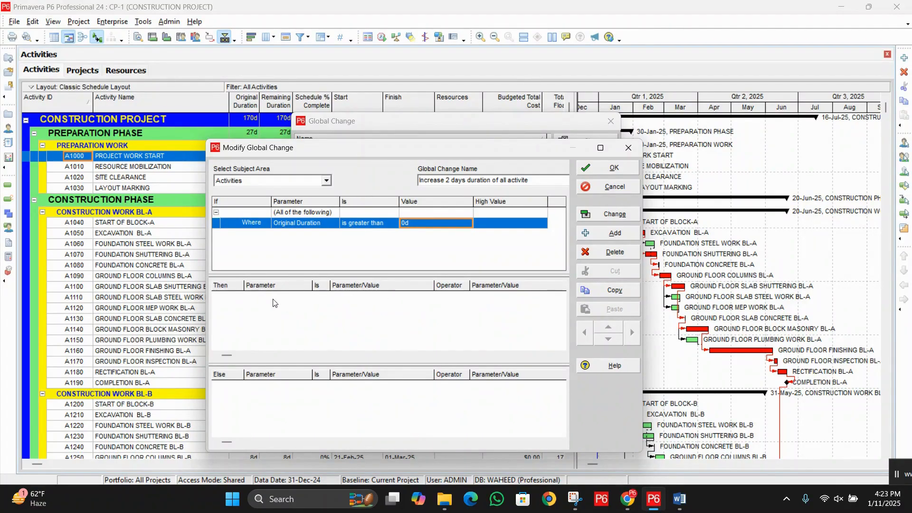
# Step: Add a Then statement that sets Original Duration equal to Original Duration
pyautogui.click(328, 314)
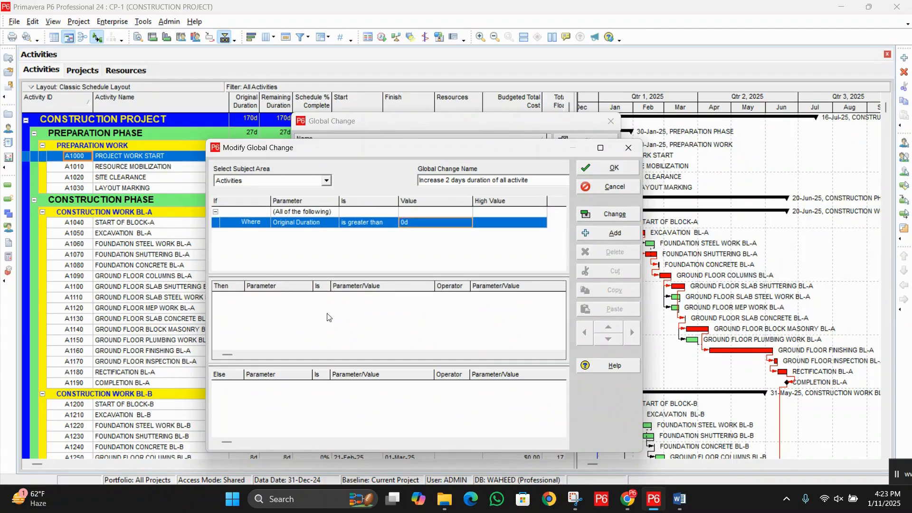
pyautogui.click(620, 234)
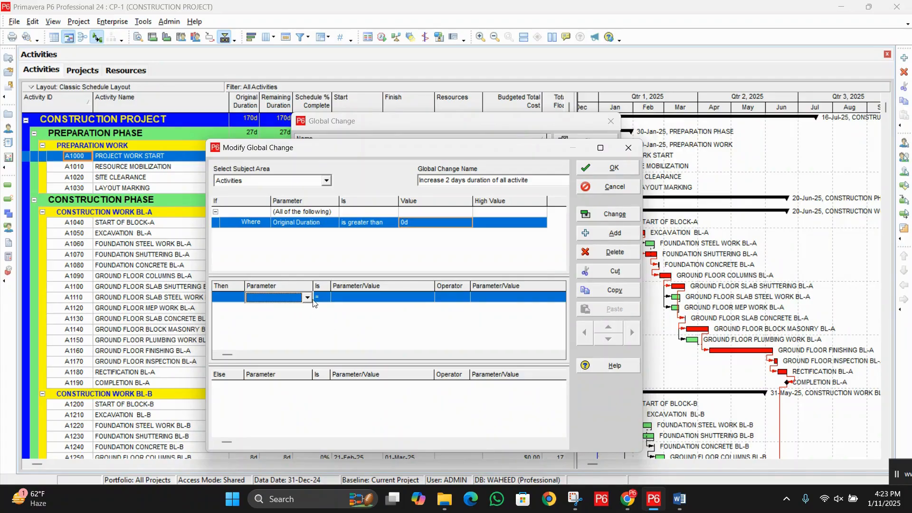
pyautogui.click(308, 298)
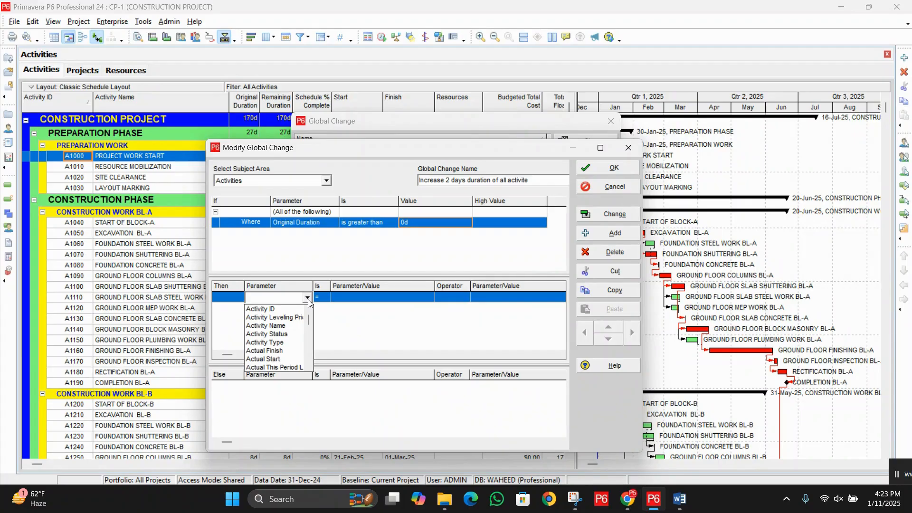
pyautogui.press('o')
pyautogui.click(293, 309)
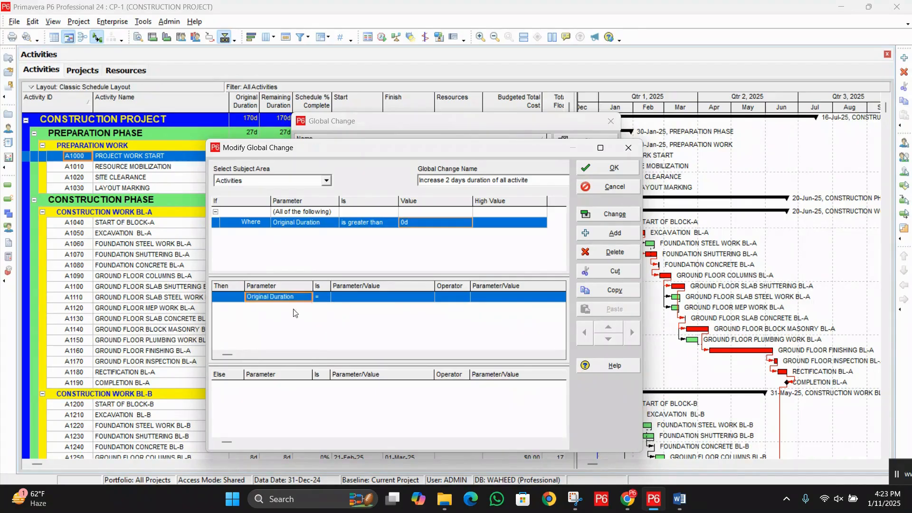
pyautogui.click(368, 298)
pyautogui.click(368, 298)
pyautogui.press('o')
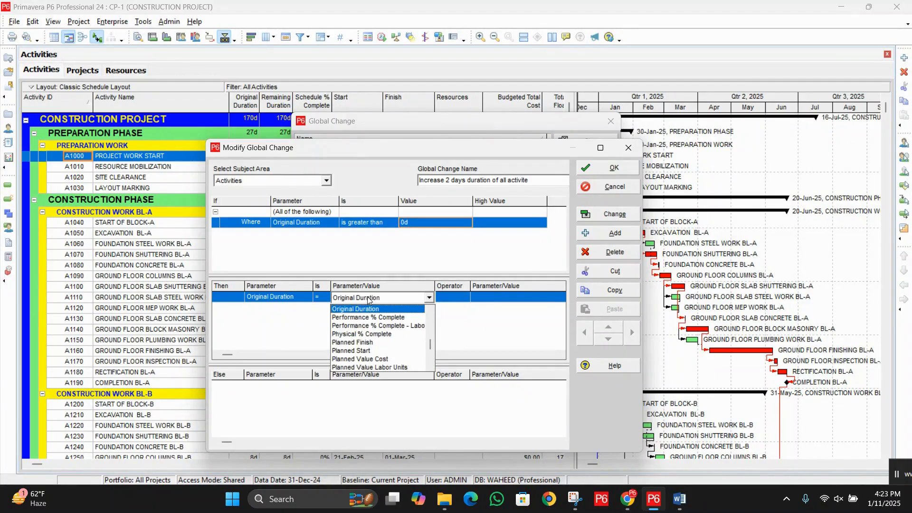
pyautogui.click(369, 309)
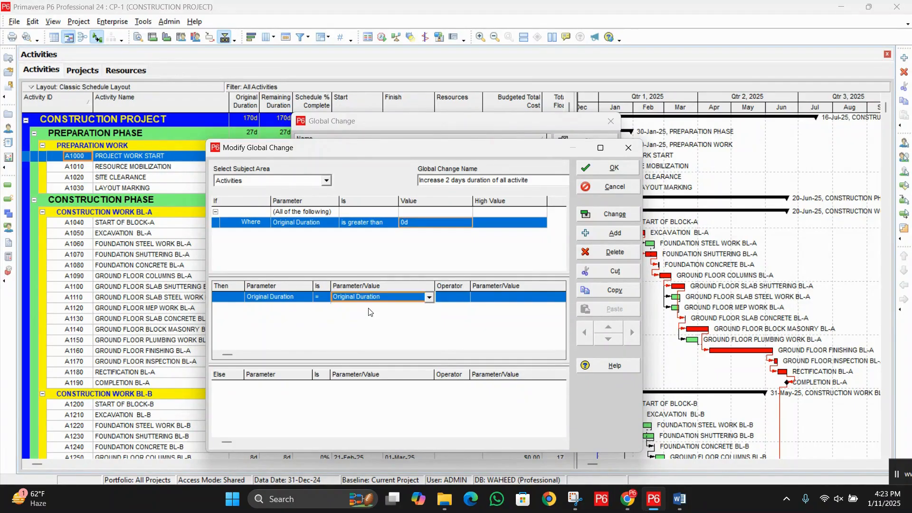
# Step: Complete the Then statement with the + operator and a custom value of 2d, and accept the global change definition
pyautogui.click(455, 298)
pyautogui.click(455, 298)
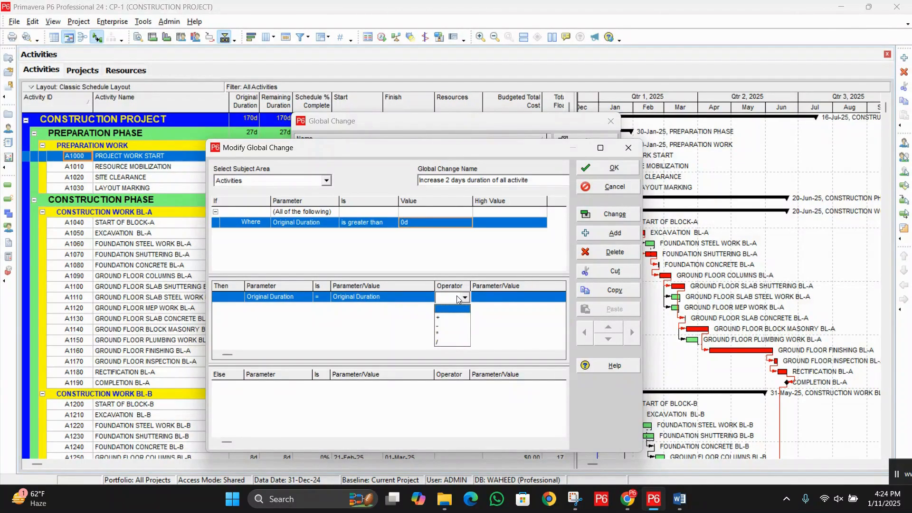
pyautogui.click(443, 318)
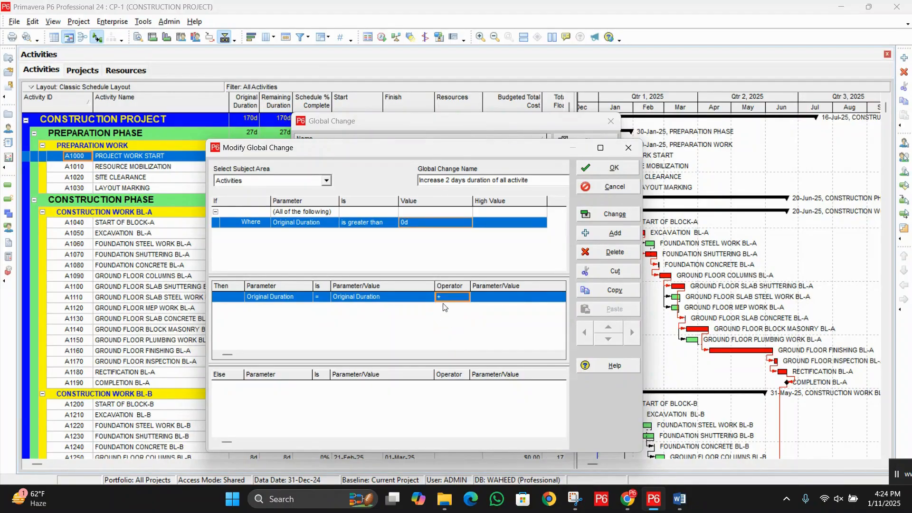
pyautogui.click(498, 298)
pyautogui.click(498, 299)
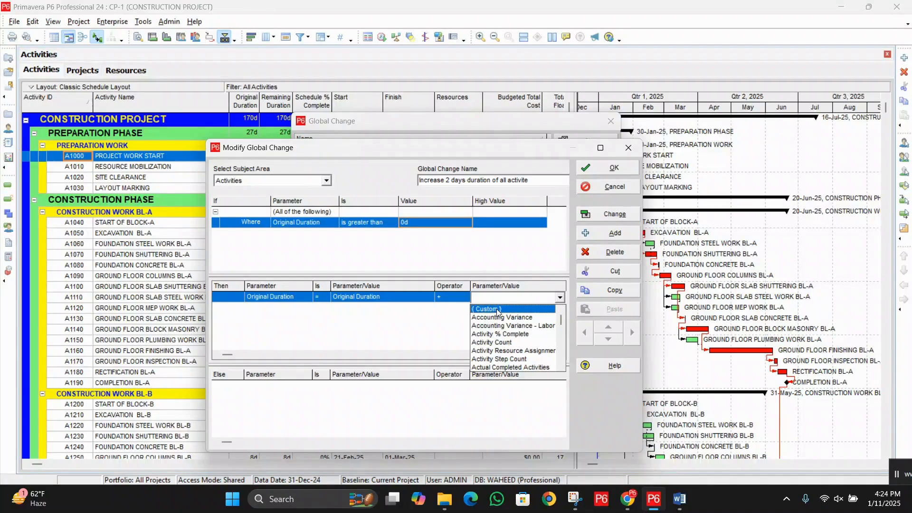
pyautogui.click(497, 310)
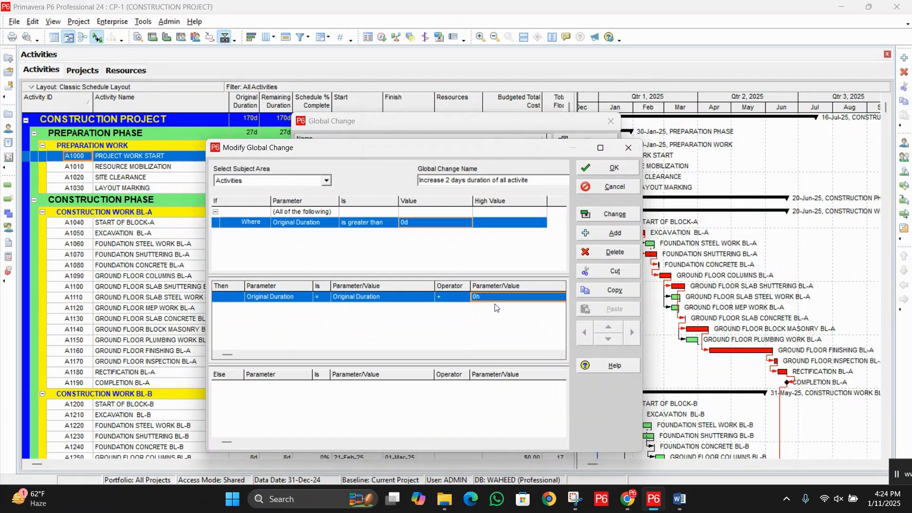
pyautogui.write('2d')
pyautogui.press('Return')
pyautogui.click(596, 172)
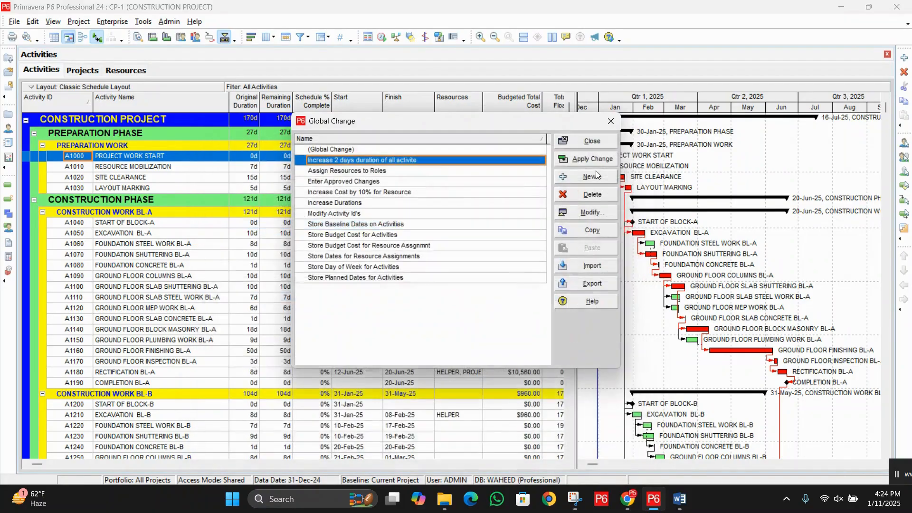
# Step: Apply the global change "Increase 2 days duration of all activite" to the project
pyautogui.click(401, 172)
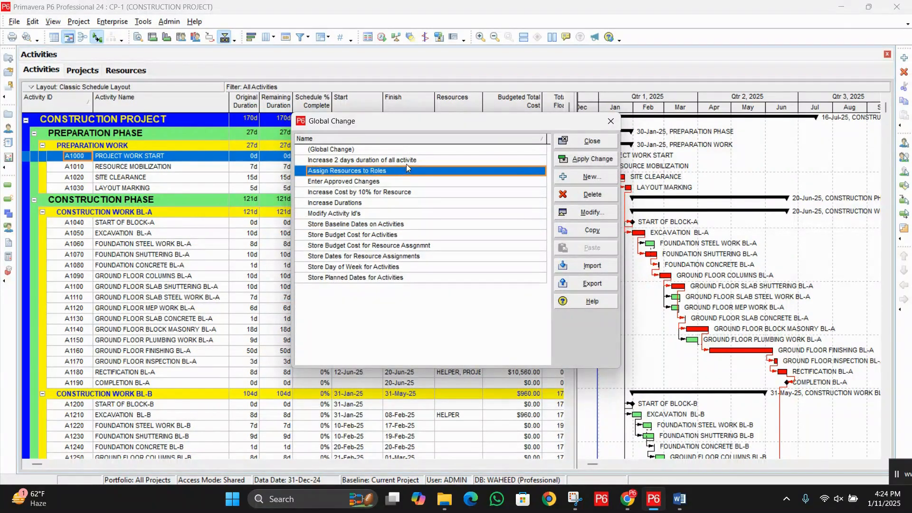
pyautogui.click(408, 161)
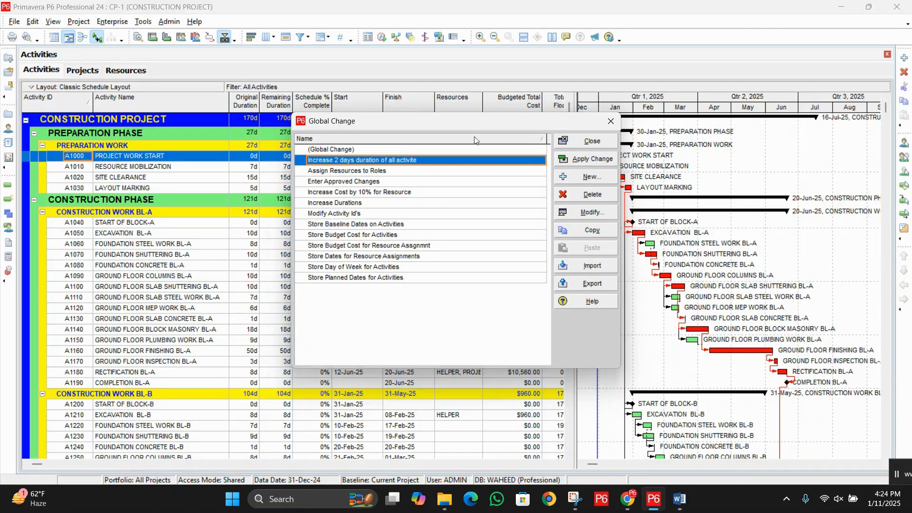
pyautogui.click(591, 160)
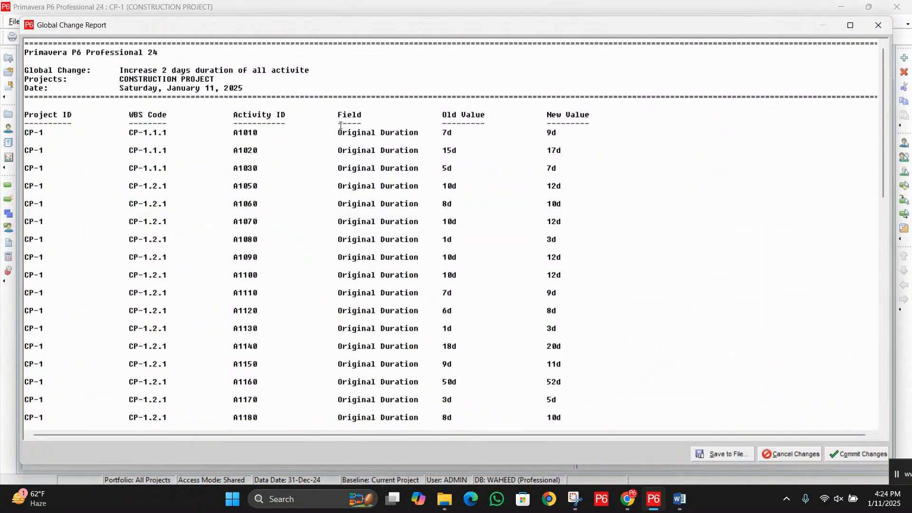
# Step: Review the global change report's columns, from Project ID, WBS Code and Activity ID to Field, Old Value and New Value
pyautogui.scroll(-2, 209, 216)
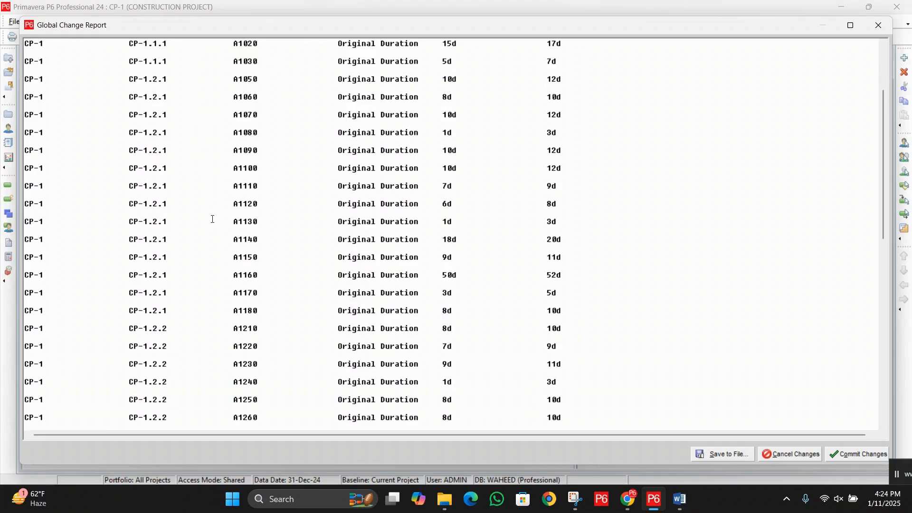
pyautogui.scroll(2, 213, 219)
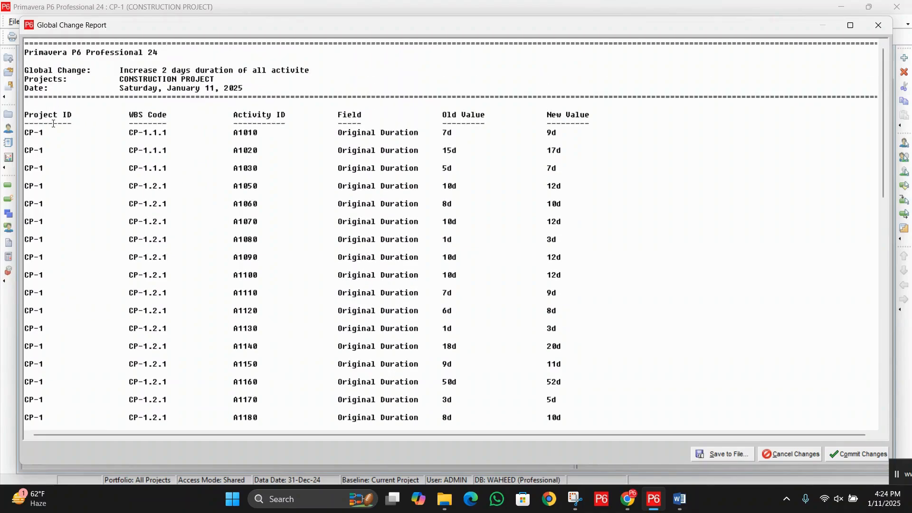
pyautogui.moveTo(49, 135); pyautogui.dragTo(21, 135)
pyautogui.scroll(-1, 108, 138)
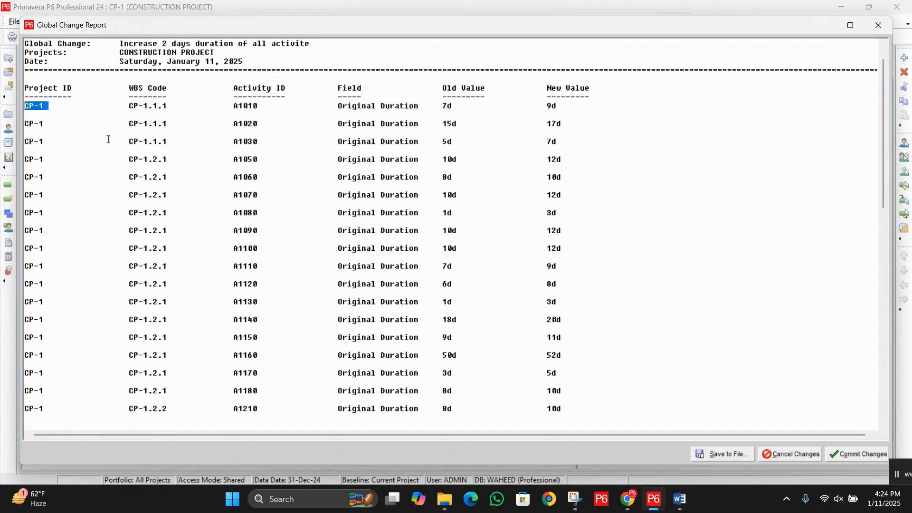
pyautogui.scroll(1, 124, 135)
pyautogui.moveTo(134, 133); pyautogui.dragTo(155, 133)
pyautogui.click(143, 151)
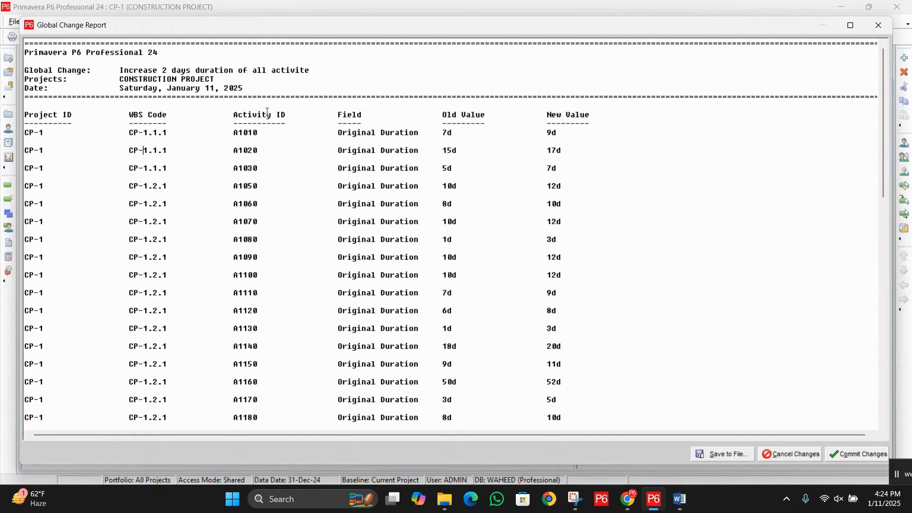
pyautogui.moveTo(233, 115); pyautogui.dragTo(287, 115)
pyautogui.click(239, 156)
pyautogui.moveTo(363, 115); pyautogui.dragTo(342, 133)
pyautogui.click(367, 144)
pyautogui.moveTo(443, 115); pyautogui.dragTo(490, 112)
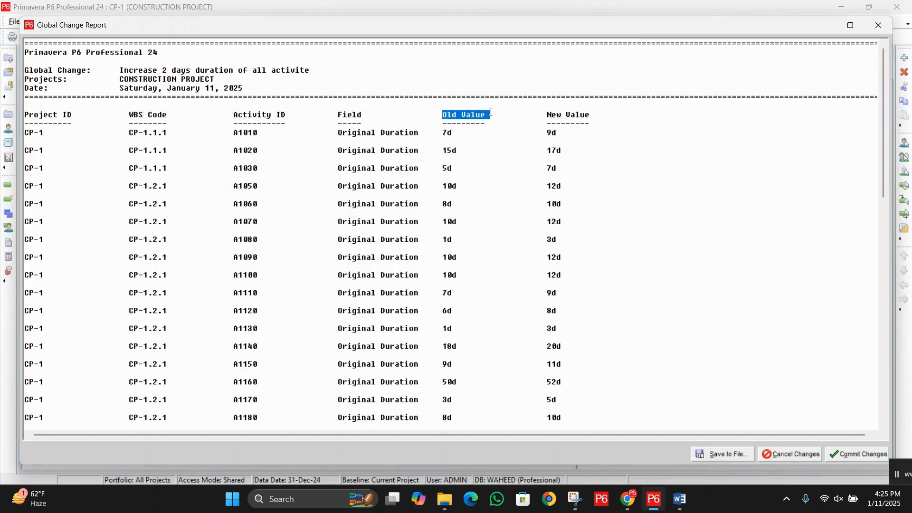
pyautogui.moveTo(546, 114); pyautogui.dragTo(595, 112)
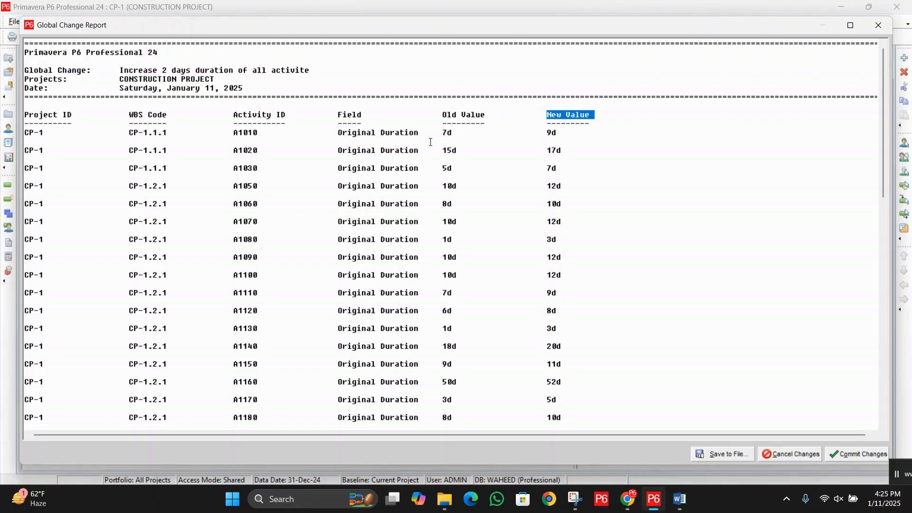
# Step: Compare the old and new Original Duration values of the activities throughout the global change report
pyautogui.moveTo(437, 133); pyautogui.dragTo(454, 133)
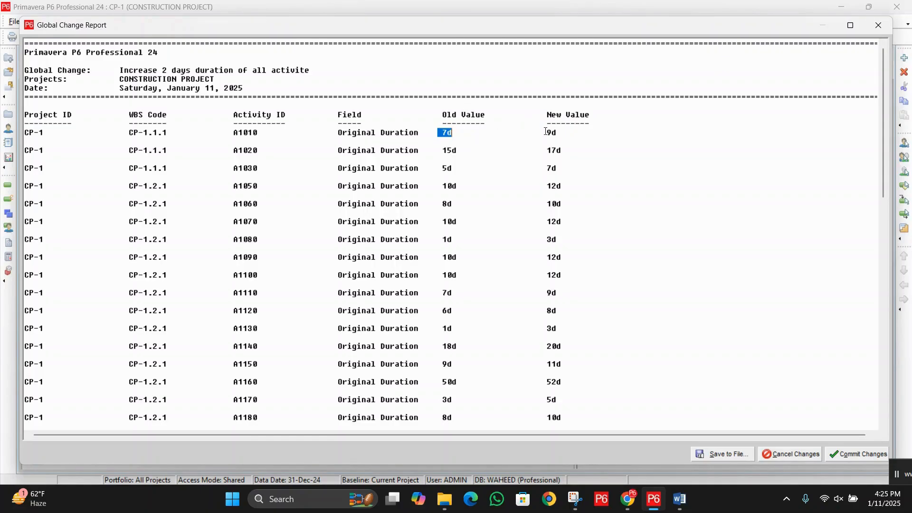
pyautogui.moveTo(546, 131); pyautogui.dragTo(561, 131)
pyautogui.moveTo(438, 151); pyautogui.dragTo(452, 151)
pyautogui.moveTo(527, 150); pyautogui.dragTo(578, 149)
pyautogui.moveTo(427, 170); pyautogui.dragTo(456, 170)
pyautogui.click(542, 169)
pyautogui.moveTo(542, 170); pyautogui.dragTo(582, 162)
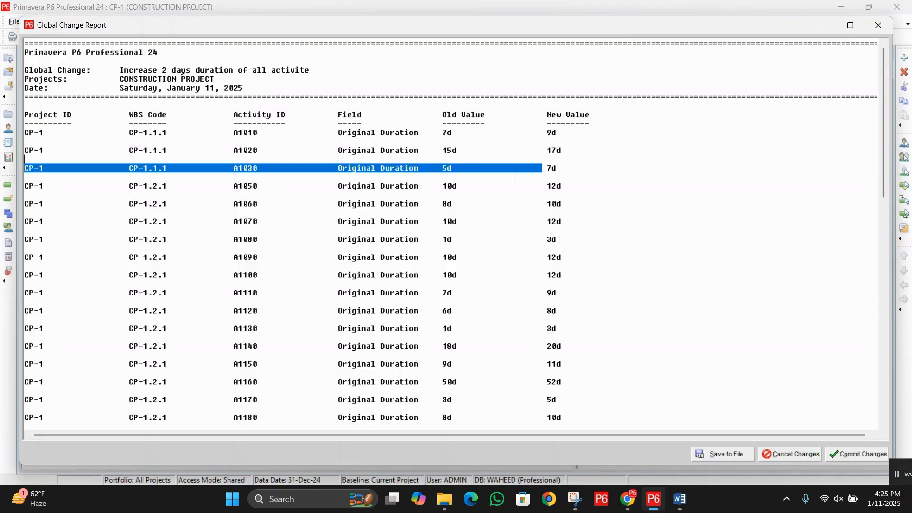
pyautogui.moveTo(437, 186); pyautogui.dragTo(589, 185)
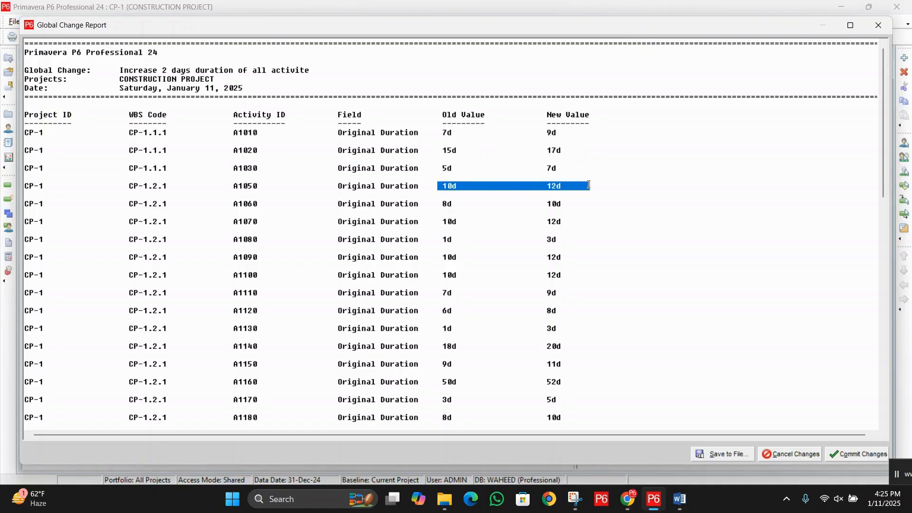
pyautogui.moveTo(437, 204); pyautogui.dragTo(593, 203)
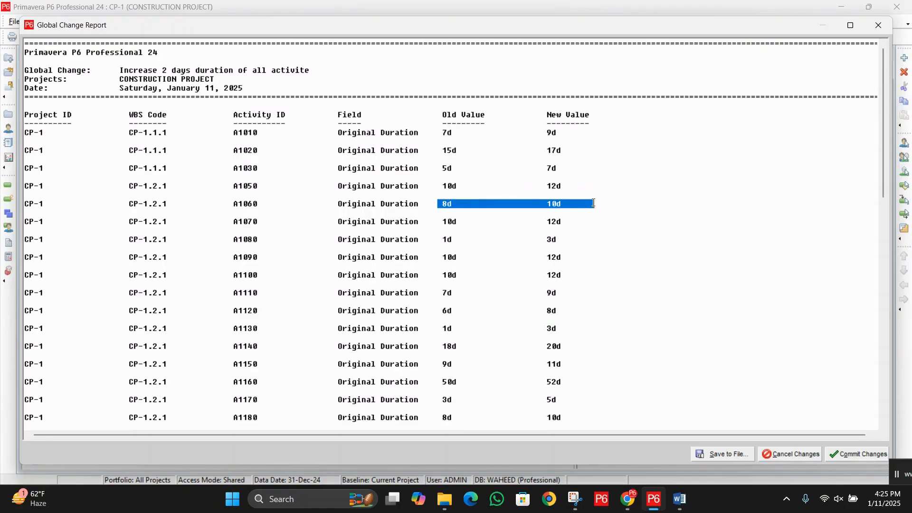
pyautogui.moveTo(437, 222); pyautogui.dragTo(591, 224)
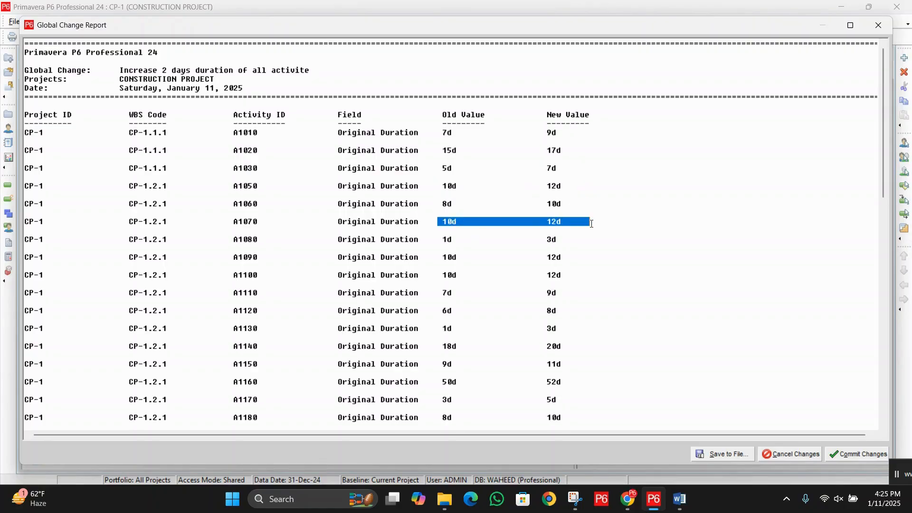
pyautogui.moveTo(441, 240); pyautogui.dragTo(592, 239)
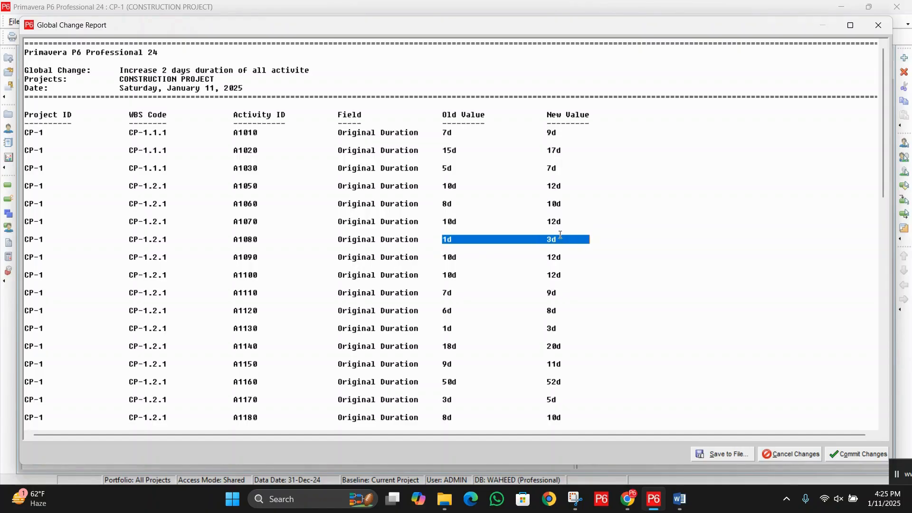
pyautogui.scroll(-10, 556, 233)
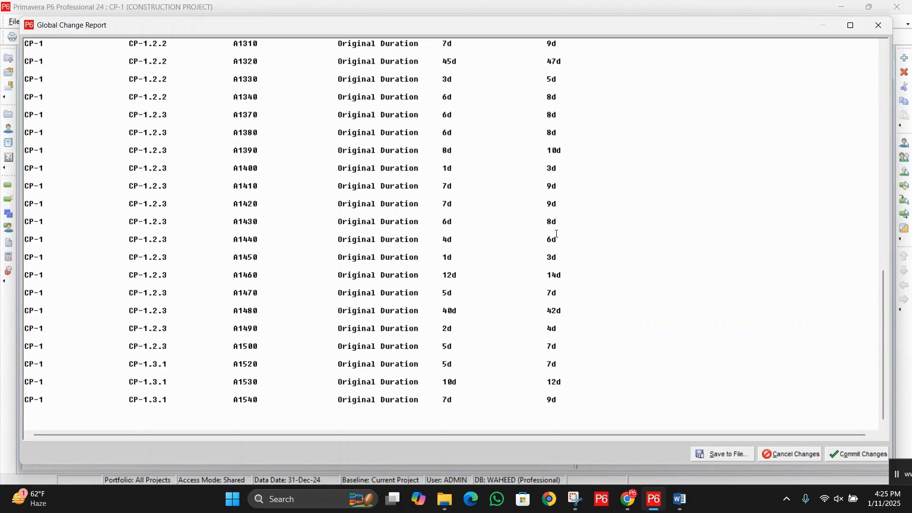
pyautogui.scroll(6, 555, 233)
pyautogui.scroll(5, 553, 229)
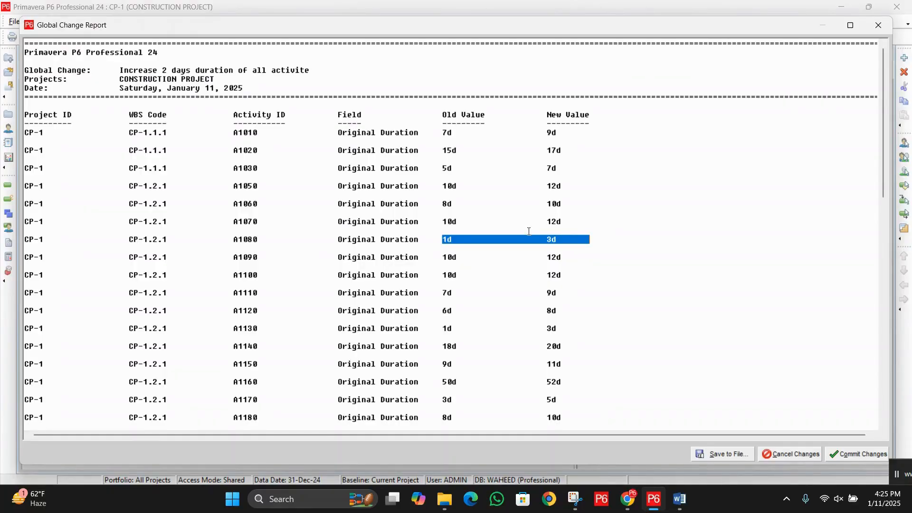
pyautogui.click(462, 168)
pyautogui.scroll(-5, 488, 197)
pyautogui.scroll(-2, 493, 196)
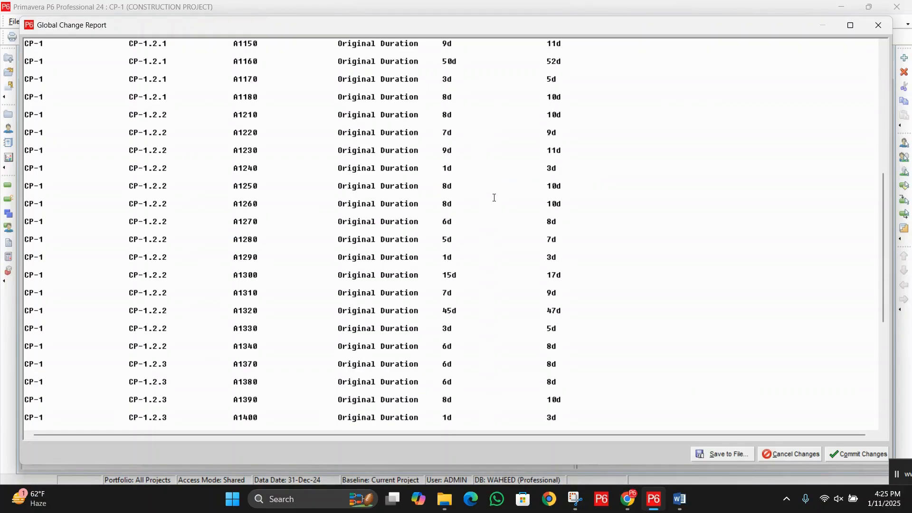
pyautogui.scroll(7, 492, 197)
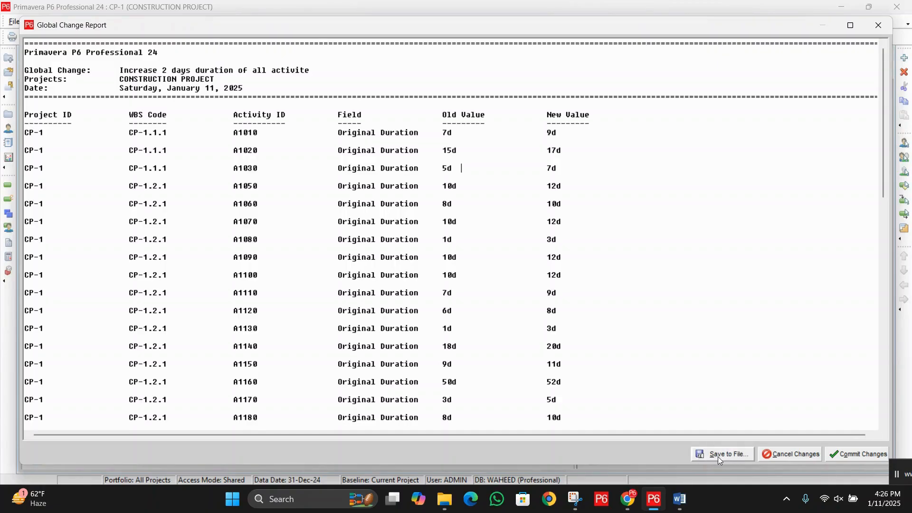
# Step: Commit the global change and save its log as the text file GlobalChange in the Desktop folder
pyautogui.click(856, 455)
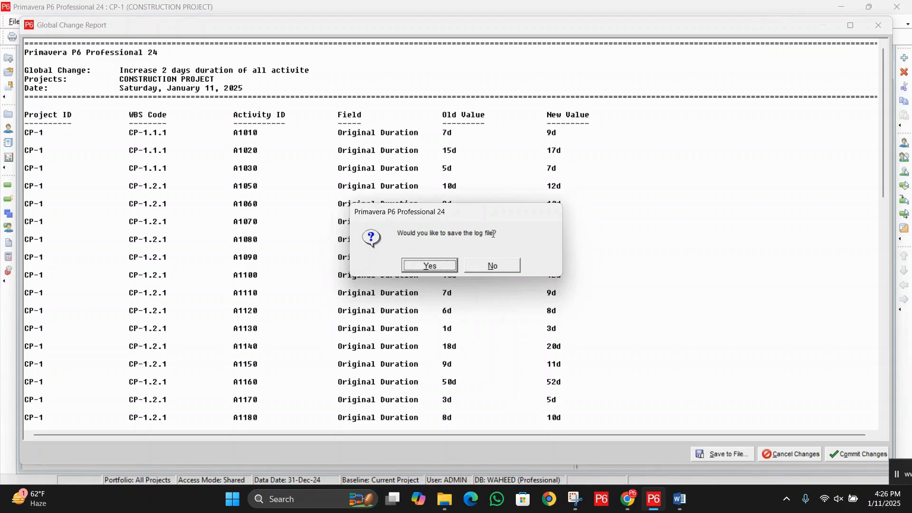
pyautogui.click(444, 266)
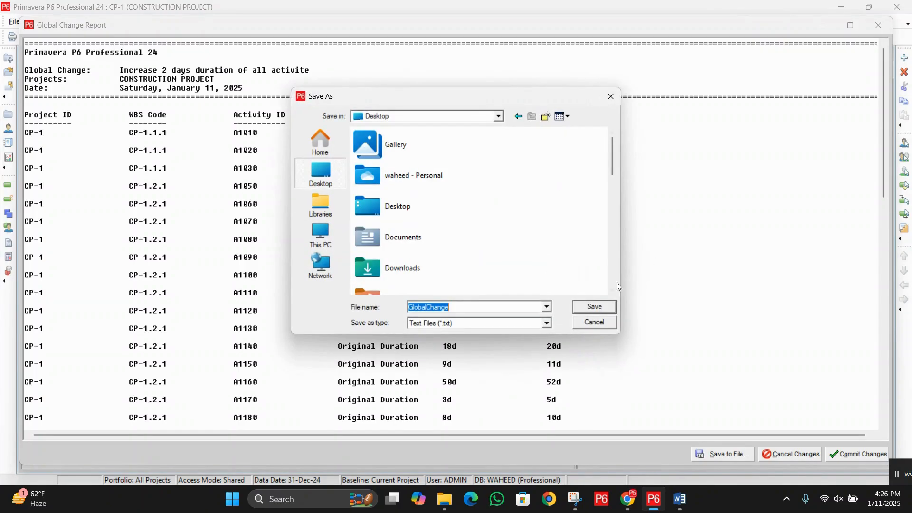
pyautogui.doubleClick(425, 212)
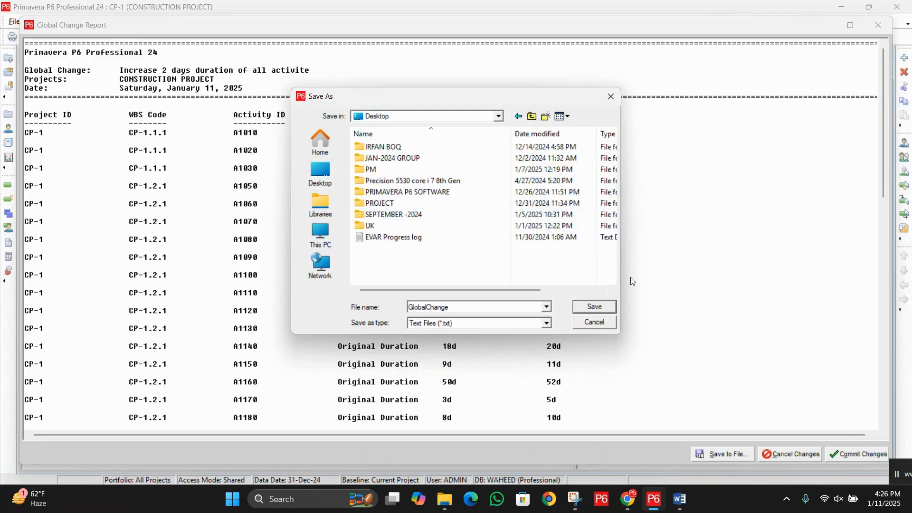
pyautogui.click(594, 306)
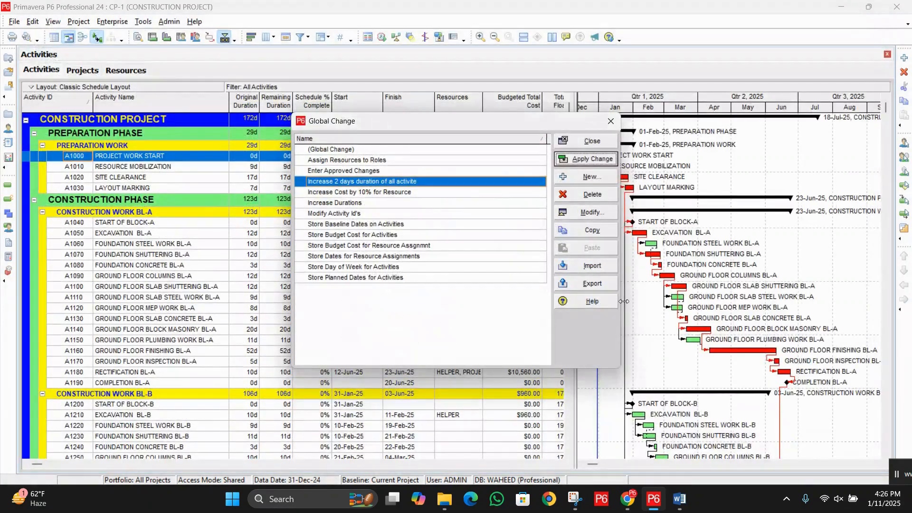
pyautogui.click(593, 141)
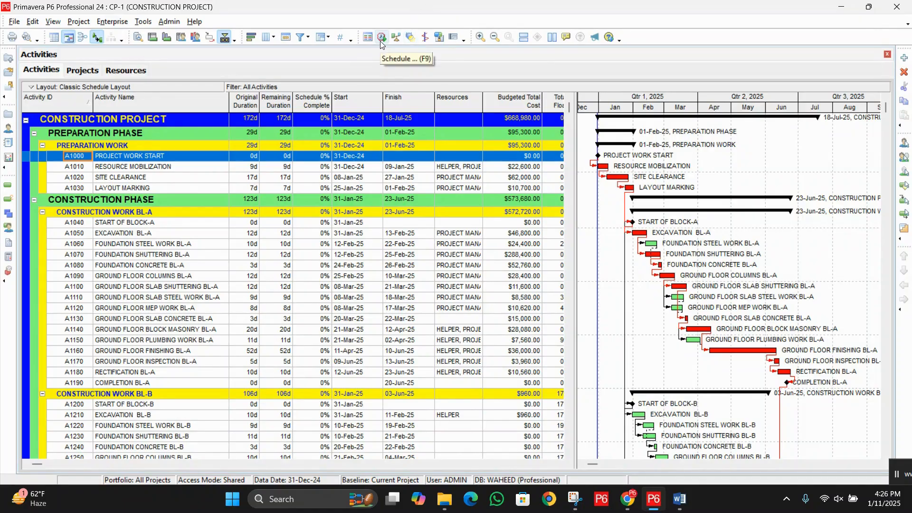
# Step: Schedule the construction project with all projects using their own data date
pyautogui.click(143, 22)
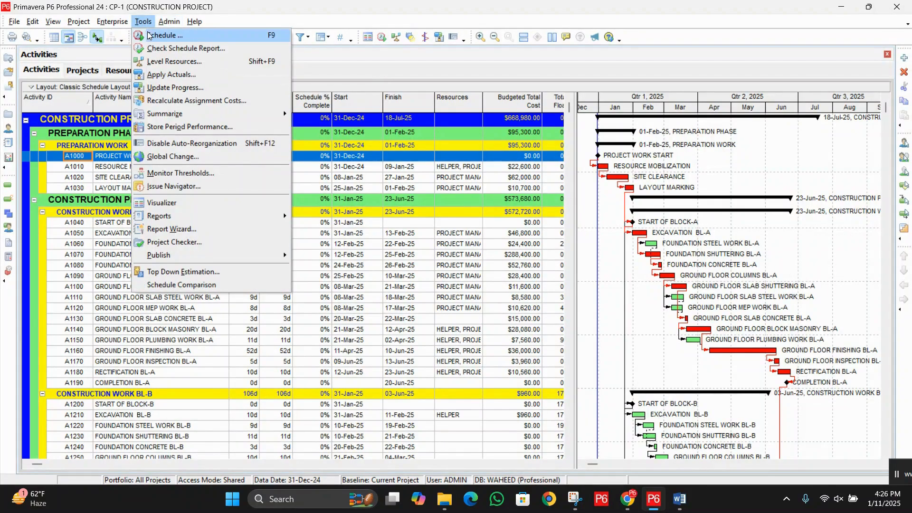
pyautogui.click(153, 37)
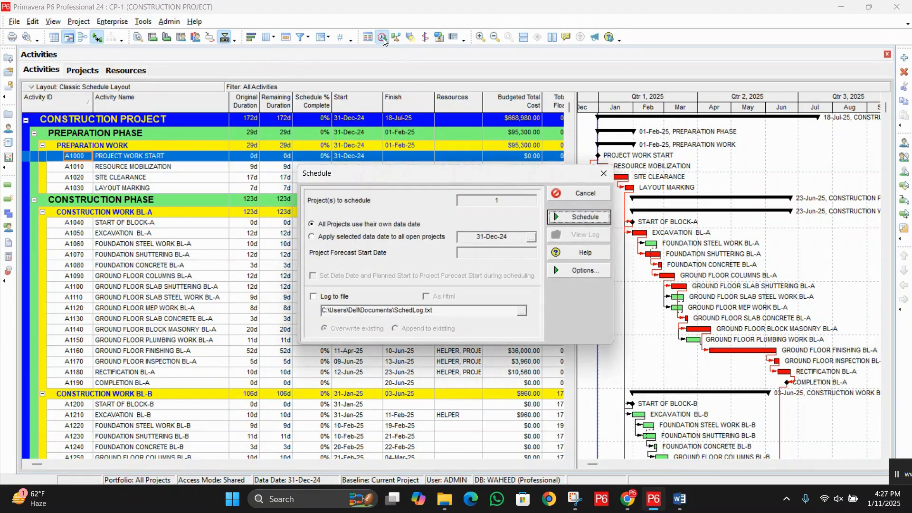
pyautogui.click(583, 218)
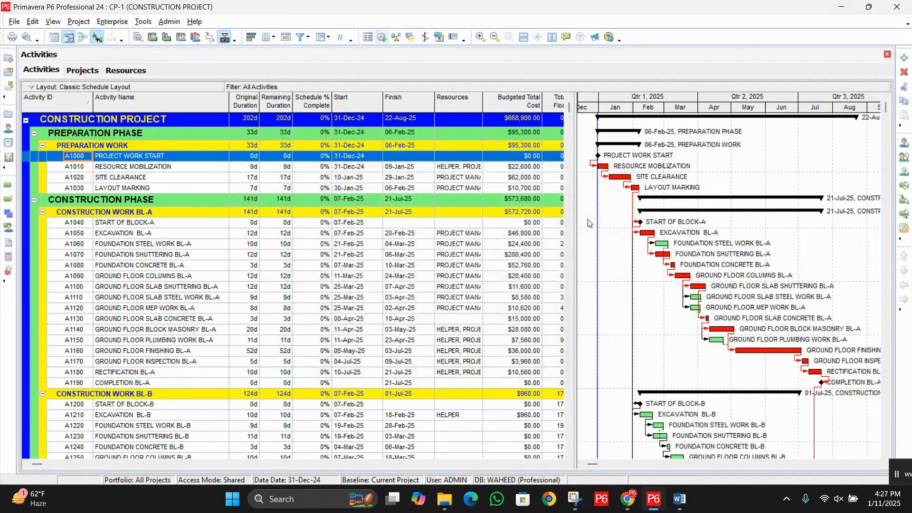
# Step: Examine the Original Duration of the whole project and of the preparation work activities after rescheduling
pyautogui.click(251, 122)
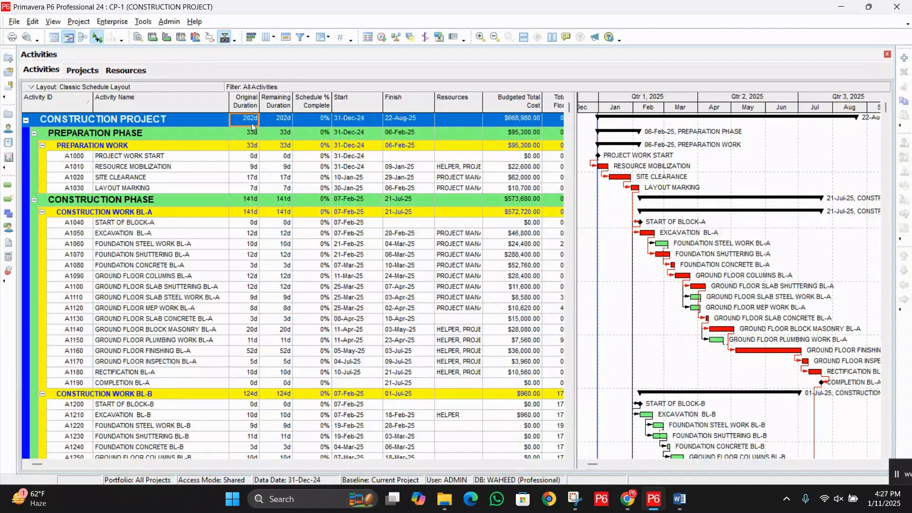
pyautogui.click(255, 167)
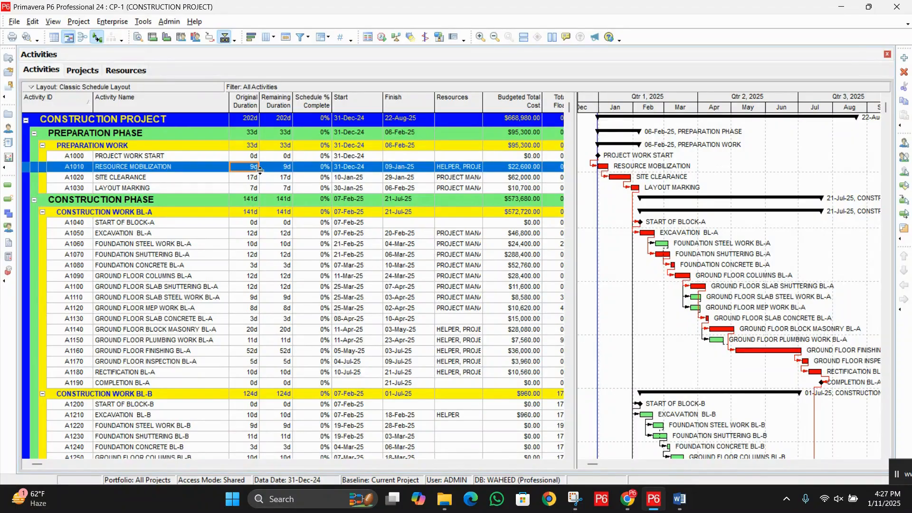
pyautogui.click(247, 178)
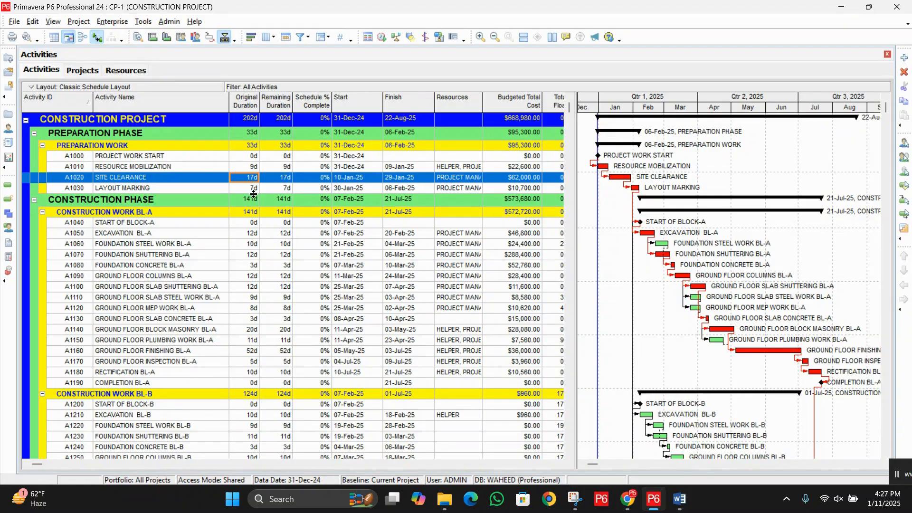
pyautogui.click(255, 190)
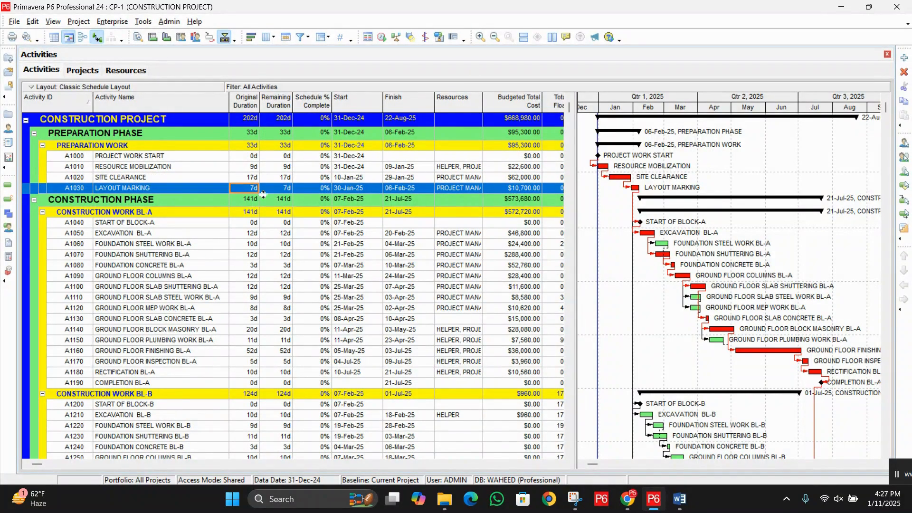
pyautogui.scroll(-2, 247, 244)
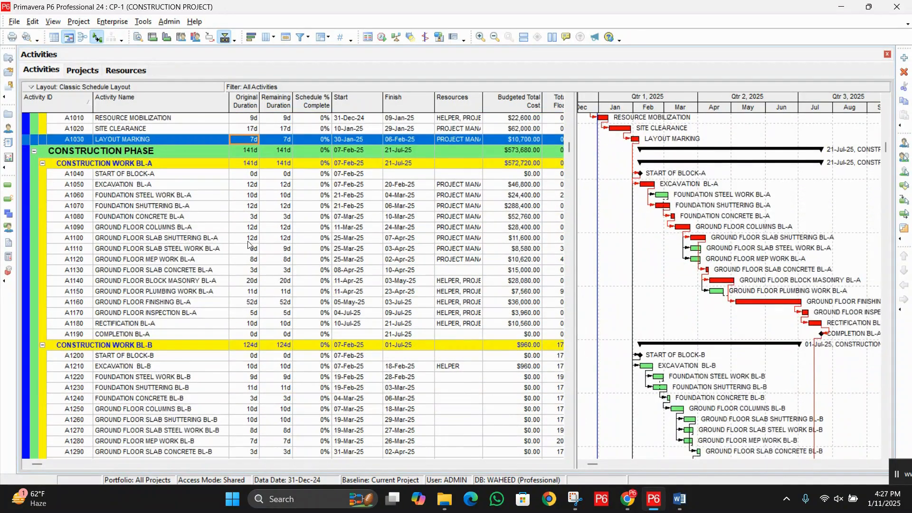
pyautogui.scroll(-3, 247, 245)
pyautogui.scroll(5, 263, 219)
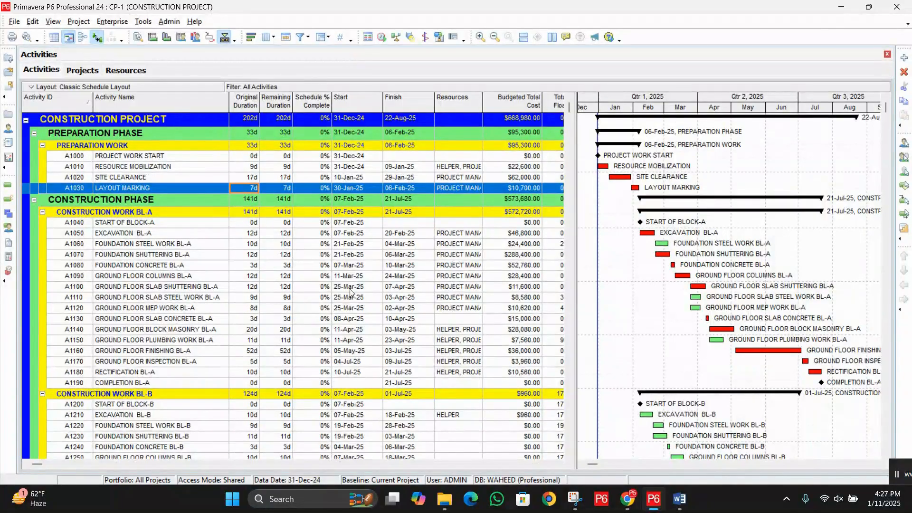
# Step: Check the Original Duration values of the CONSTRUCTION WORK BL-A activities, from foundation shuttering to ground floor finishing
pyautogui.click(254, 297)
pyautogui.click(253, 309)
pyautogui.press('Down')
pyautogui.press('Down')
pyautogui.press('Down')
pyautogui.press('Down')
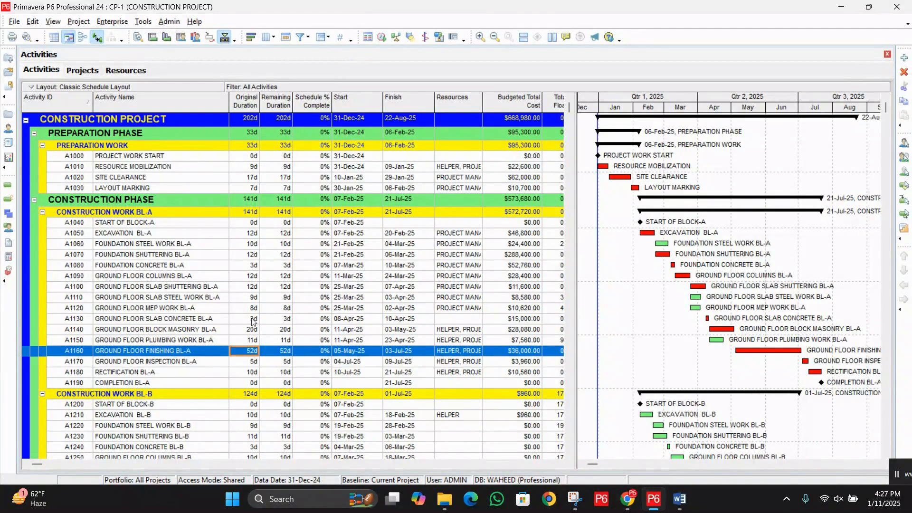
pyautogui.doubleClick(252, 276)
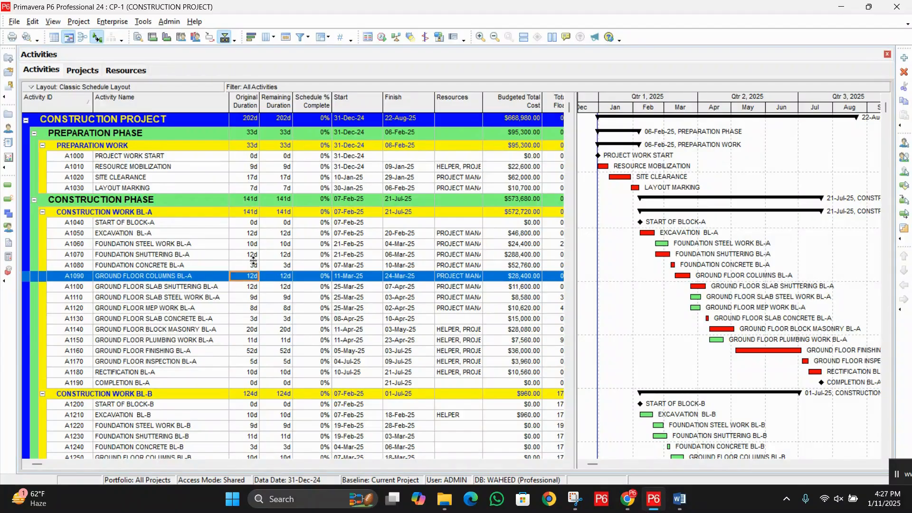
pyautogui.doubleClick(256, 254)
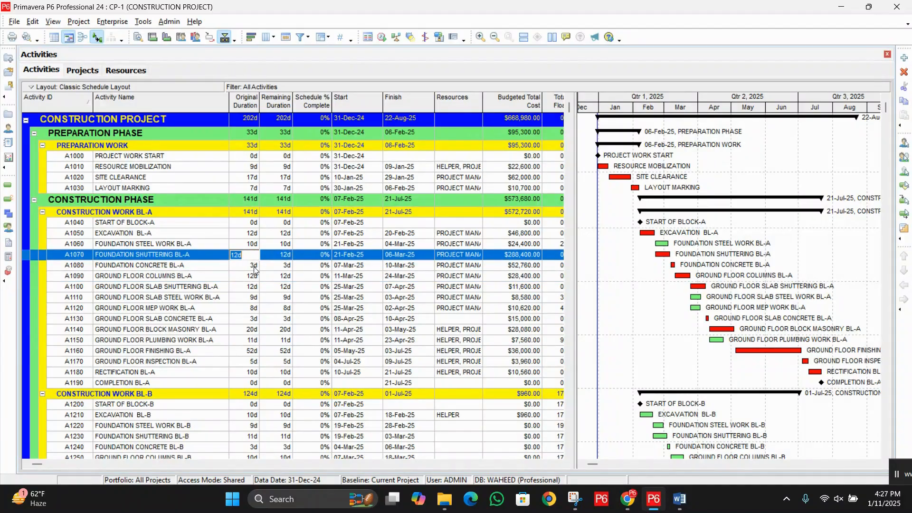
pyautogui.click(254, 267)
pyautogui.click(256, 278)
pyautogui.click(254, 289)
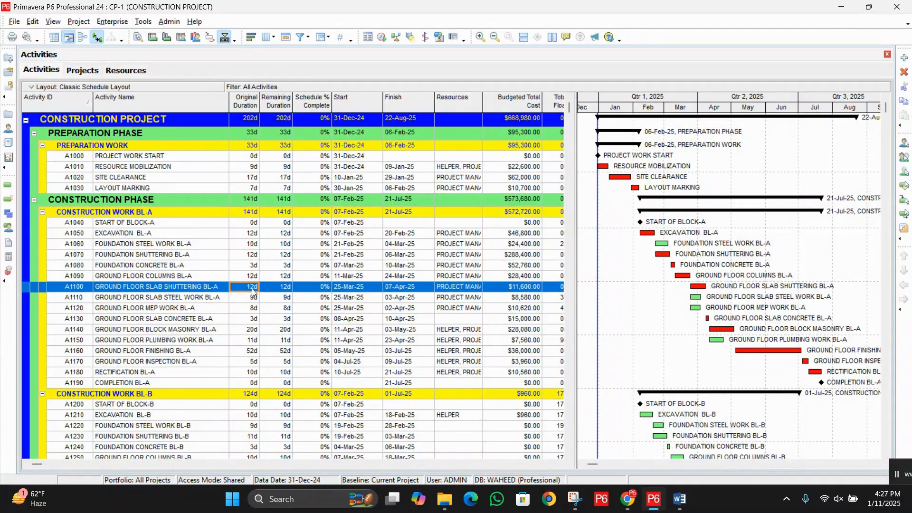
pyautogui.click(254, 300)
pyautogui.click(253, 311)
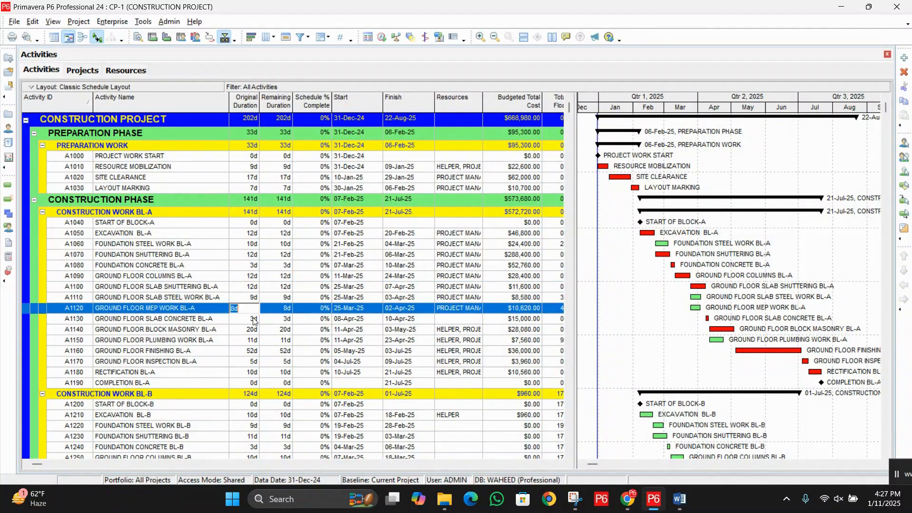
pyautogui.click(255, 320)
pyautogui.click(255, 330)
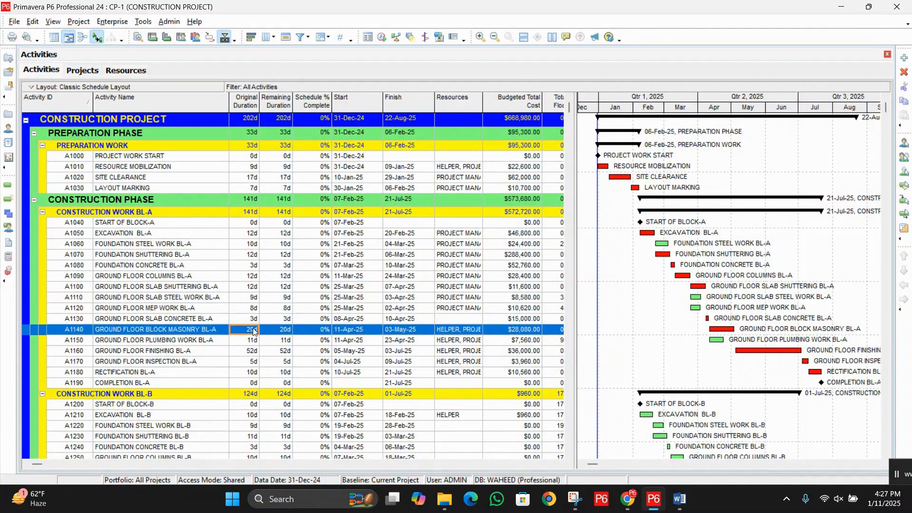
# Step: Compare the Original Durations of the Block A foundation work, ground floor columns and slab shuttering activities
pyautogui.click(189, 267)
pyautogui.click(253, 268)
pyautogui.click(252, 270)
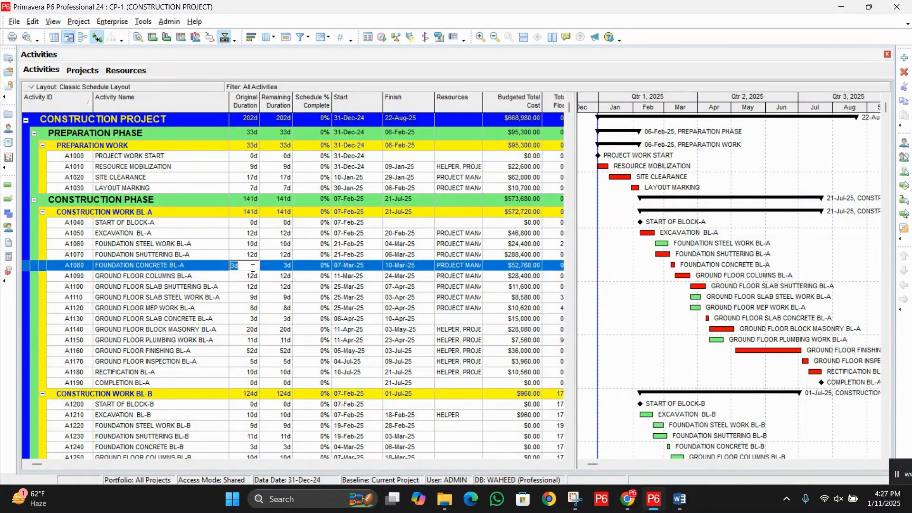
pyautogui.click(255, 279)
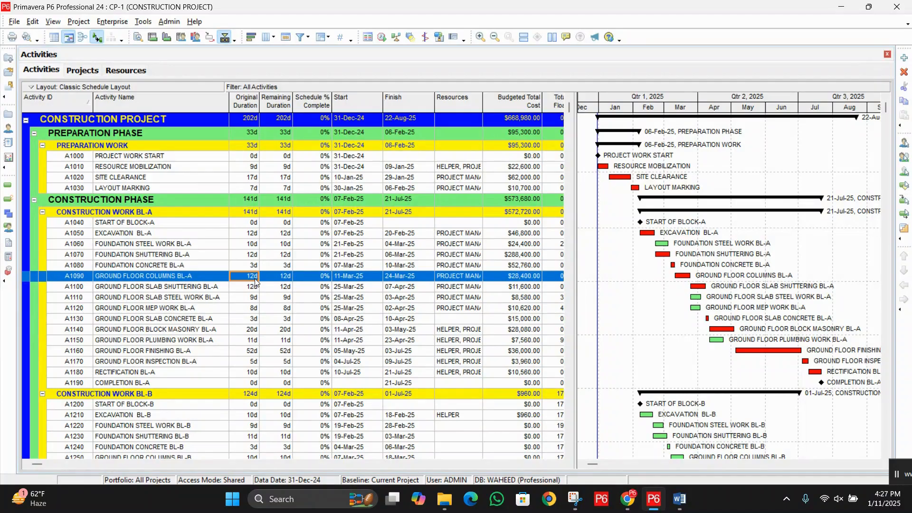
pyautogui.click(253, 268)
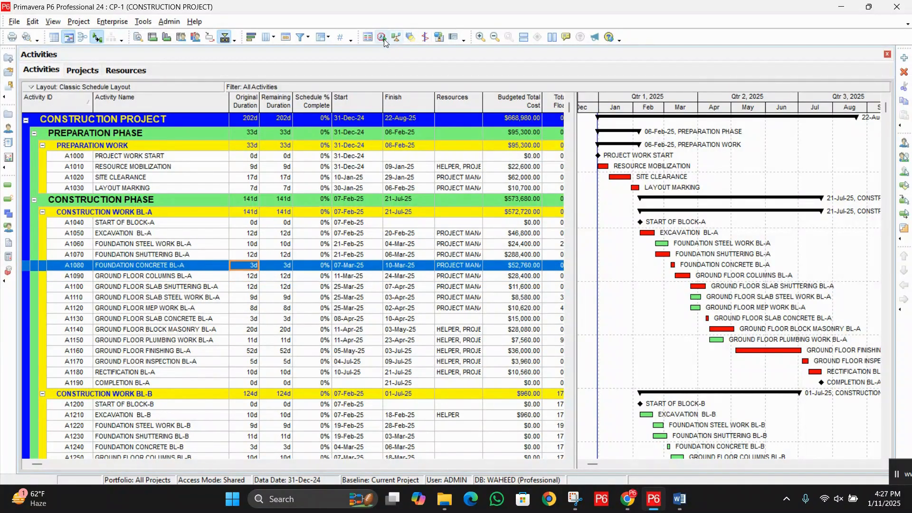
pyautogui.click(251, 246)
pyautogui.click(252, 255)
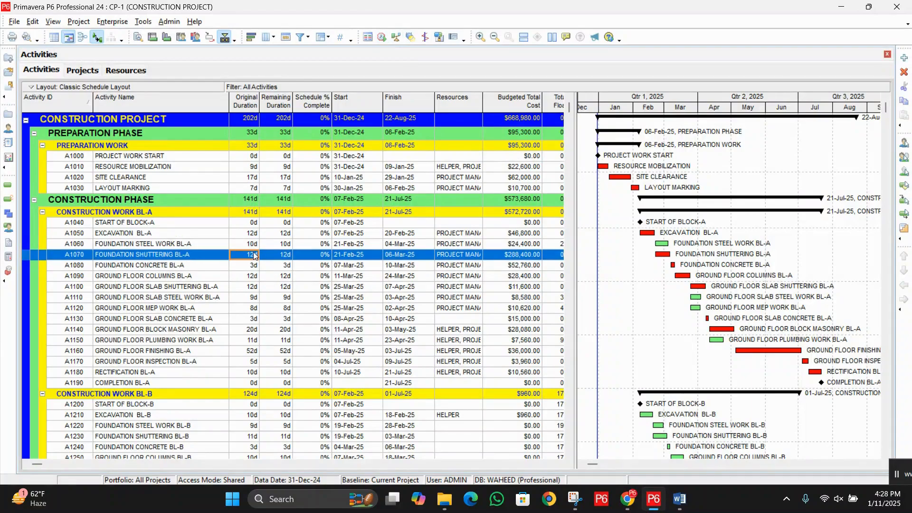
pyautogui.click(257, 268)
pyautogui.click(256, 278)
pyautogui.click(254, 287)
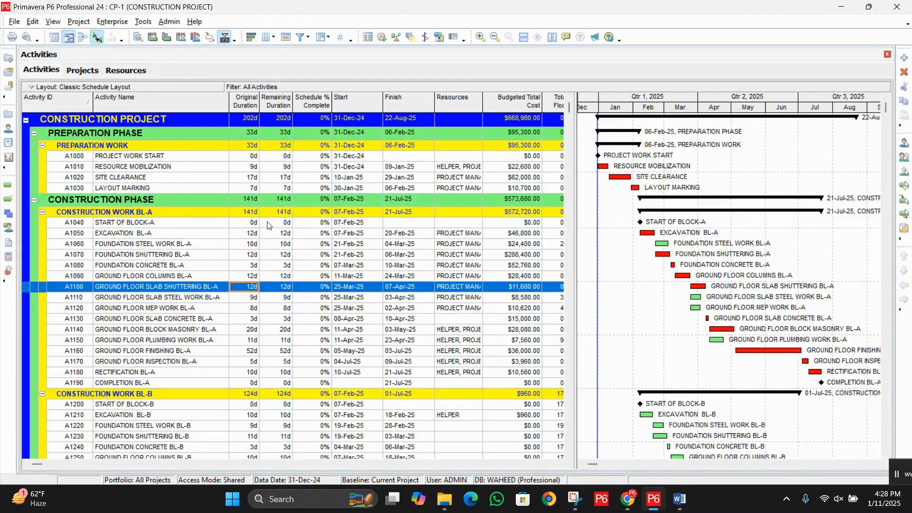
# Step: Create a new global change for the Activities subject area named "INS 2D ( 10 TO 30) AND INS 1D OF ELSE"
pyautogui.click(143, 21)
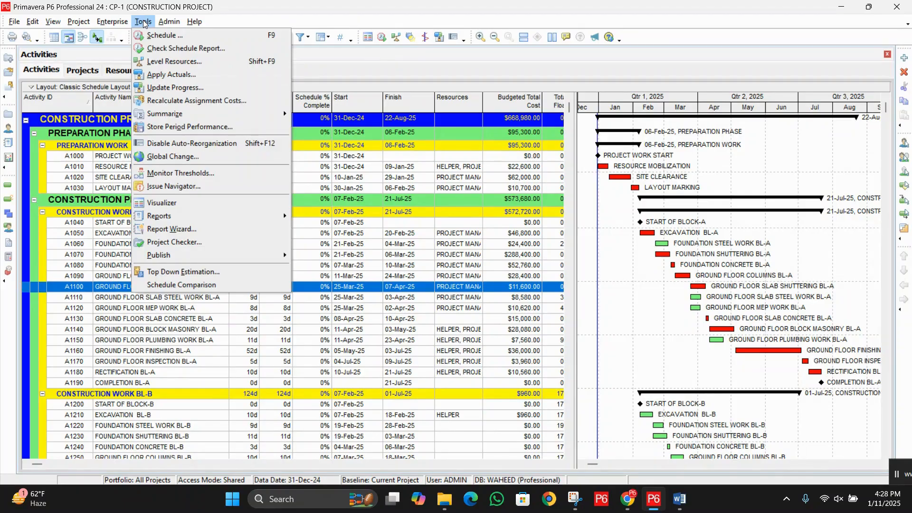
pyautogui.click(213, 162)
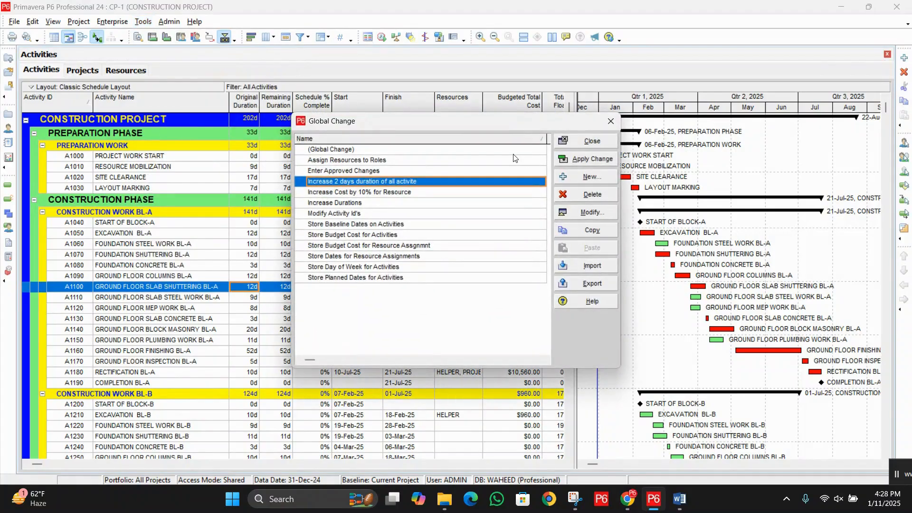
pyautogui.click(600, 179)
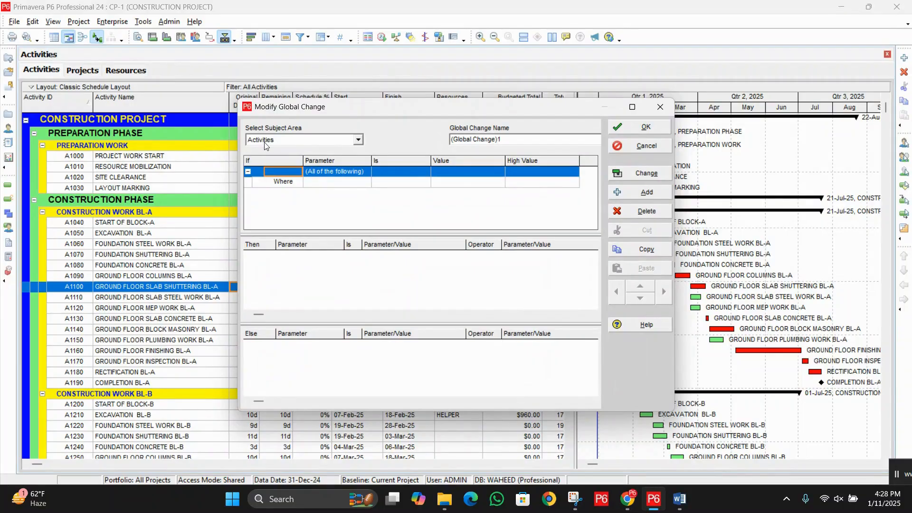
pyautogui.click(524, 137)
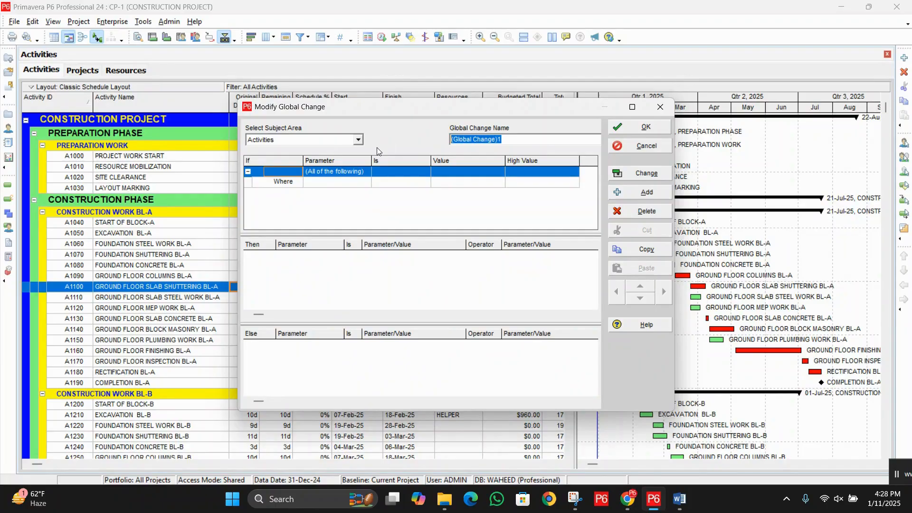
pyautogui.press('BackSpace')
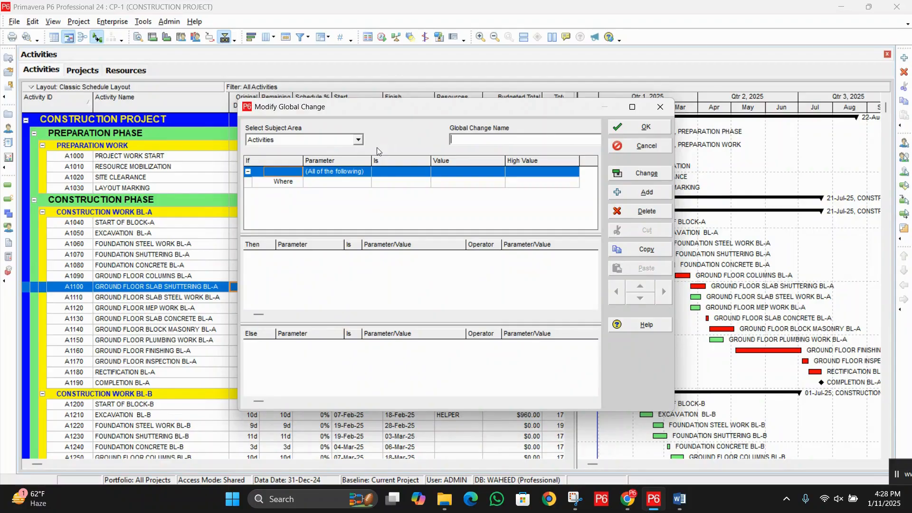
pyautogui.write('INS')
pyautogui.write('D')
pyautogui.press('BackSpace')
pyautogui.write('2')
pyautogui.press('BackSpace')
pyautogui.write('D ( 10 TO 30) AND INS 1D OF ')
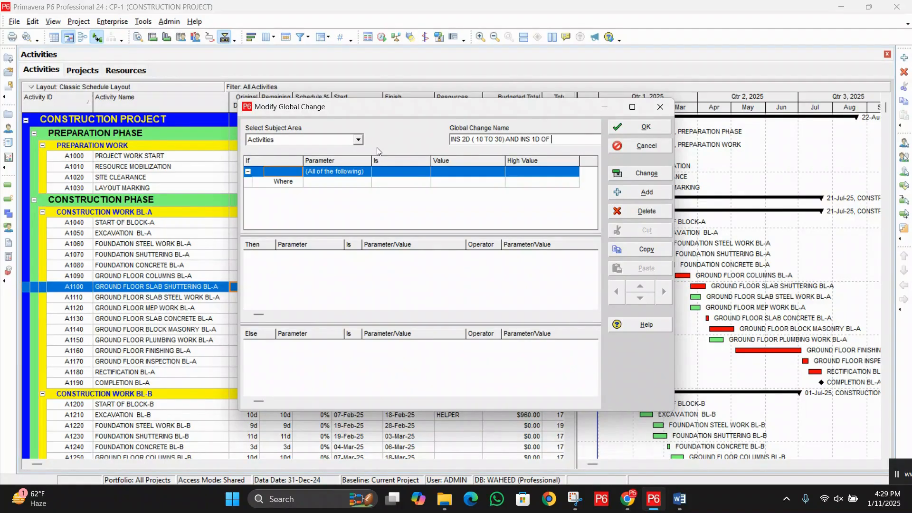
pyautogui.write('ELSE')
# Step: Set the If condition to test whether Original Duration is within range of given values
pyautogui.click(356, 184)
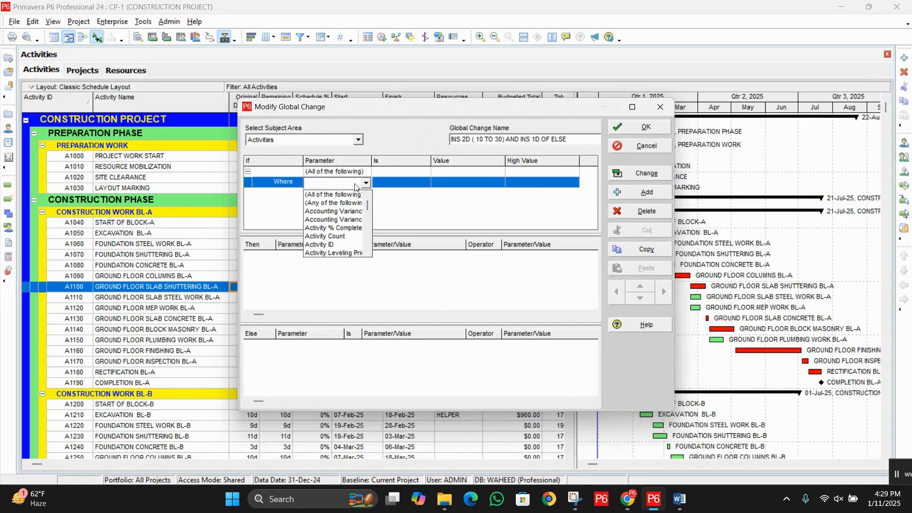
pyautogui.press('o')
pyautogui.click(349, 195)
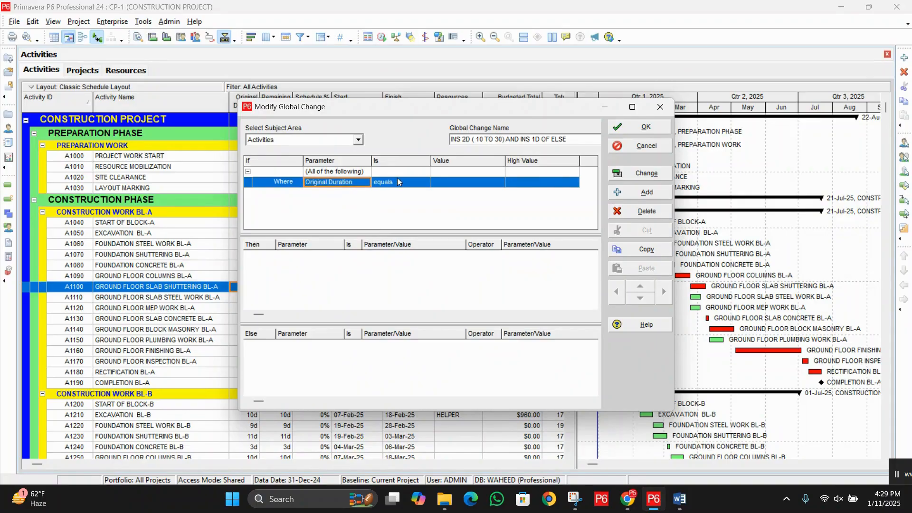
pyautogui.click(398, 181)
pyautogui.click(398, 182)
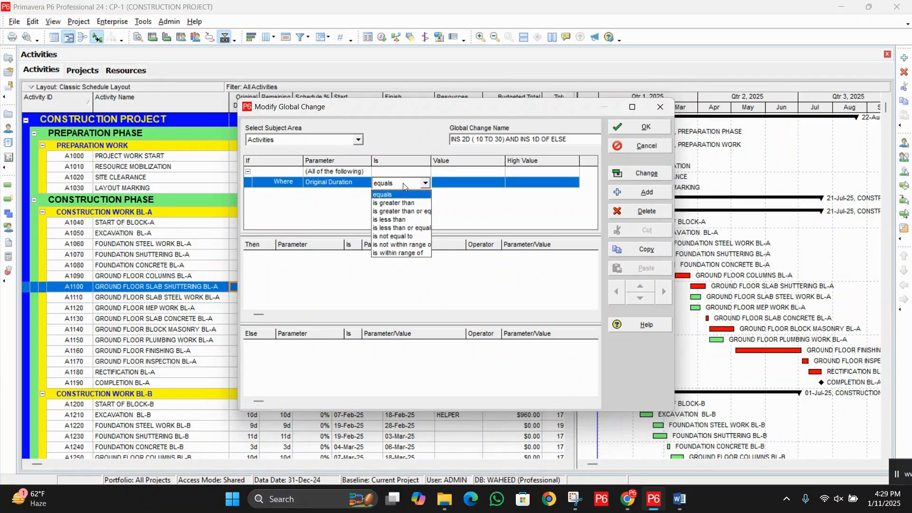
pyautogui.click(397, 255)
# Step: Set the Original Duration condition's range from a value of 10d to a high value of 30d
pyautogui.click(454, 185)
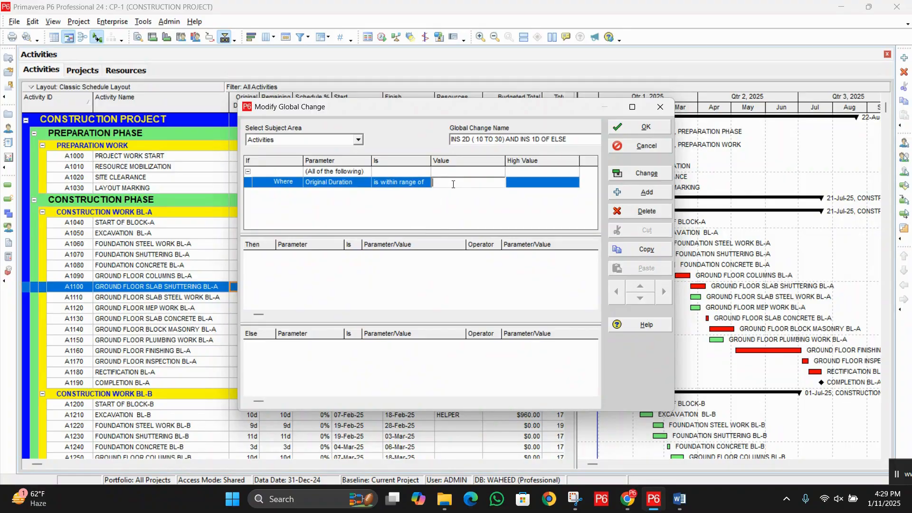
pyautogui.write('10')
pyautogui.click(519, 185)
pyautogui.click(439, 184)
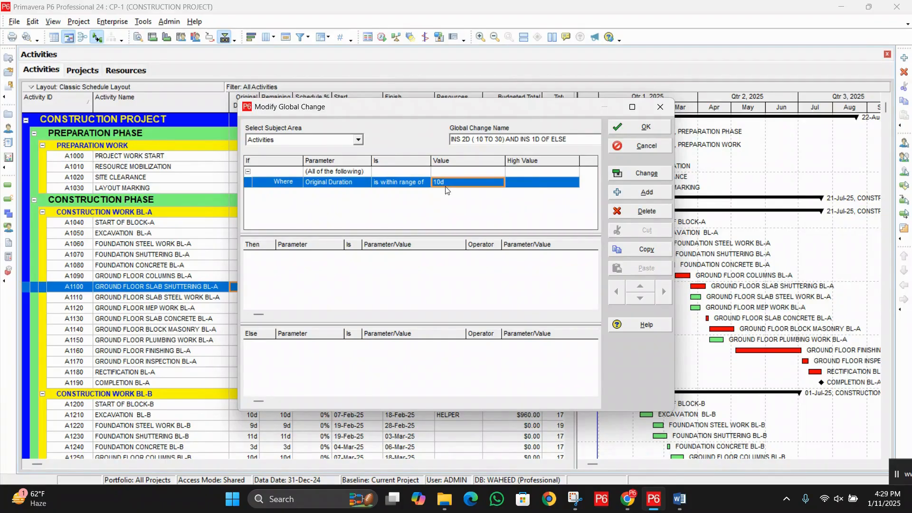
pyautogui.click(539, 182)
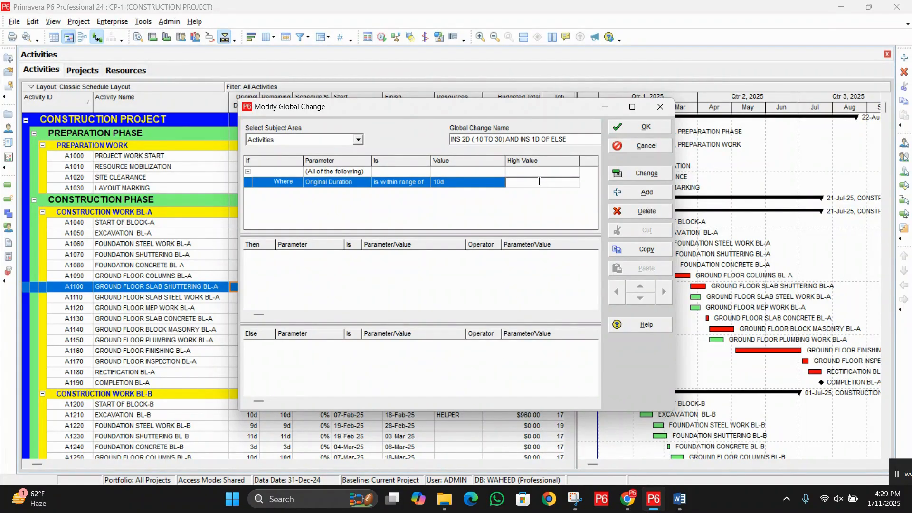
pyautogui.write('30')
pyautogui.press('Return')
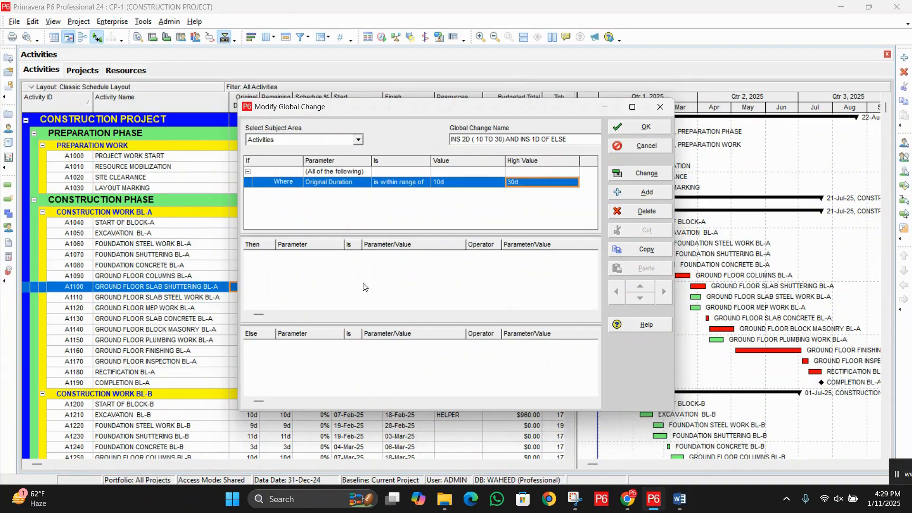
# Step: Add a Then statement that sets Original Duration equal to Original Duration
pyautogui.click(413, 279)
pyautogui.click(647, 191)
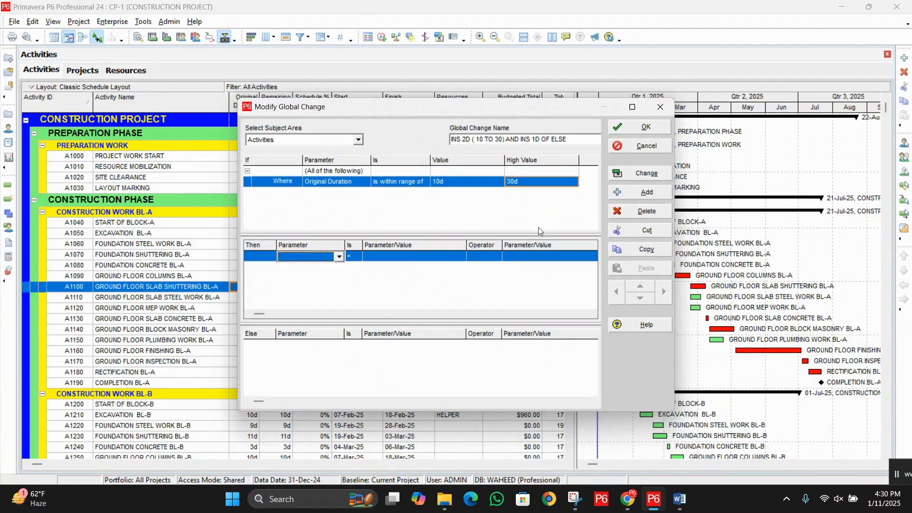
pyautogui.click(338, 257)
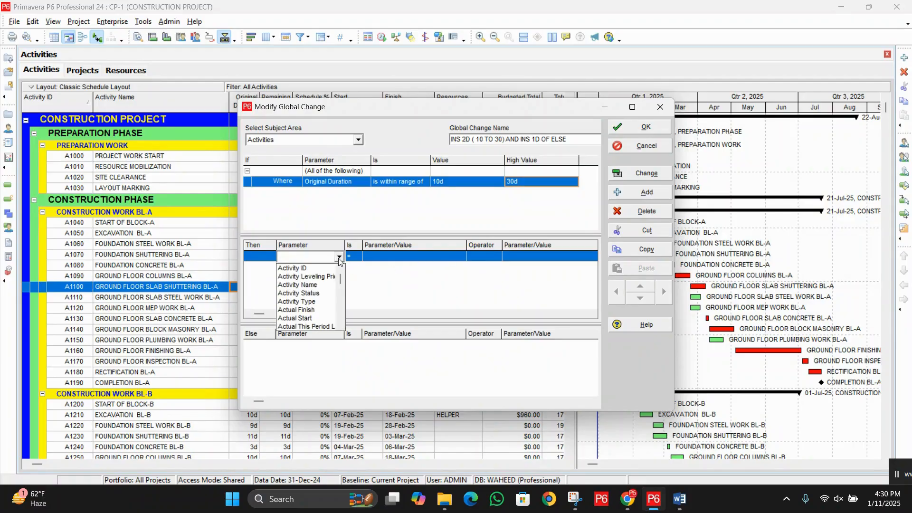
pyautogui.press('o')
pyautogui.click(314, 268)
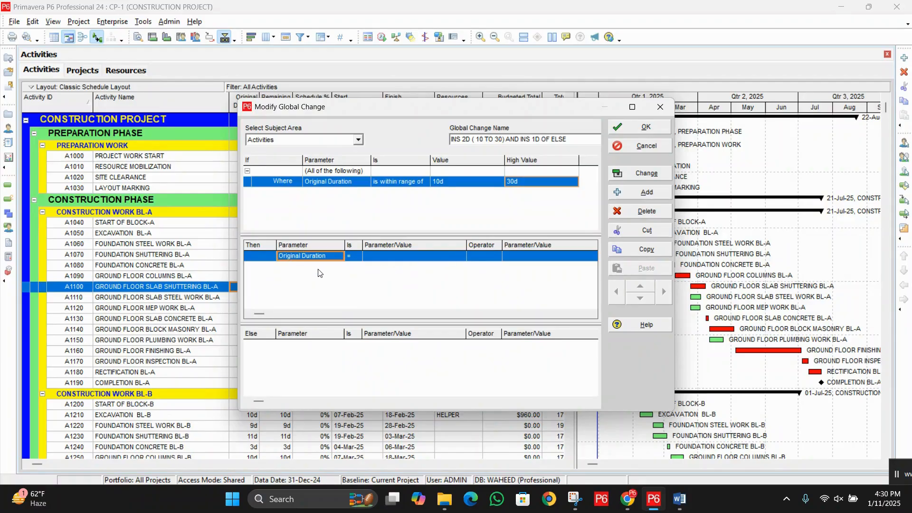
pyautogui.click(394, 257)
pyautogui.click(394, 257)
pyautogui.click(398, 268)
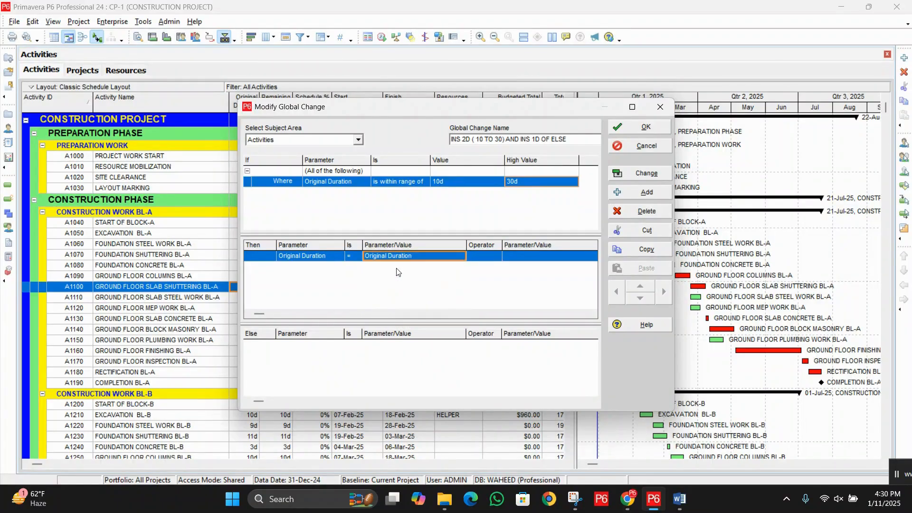
# Step: Complete the Then statement with the + operator and a custom value of 2d
pyautogui.click(481, 261)
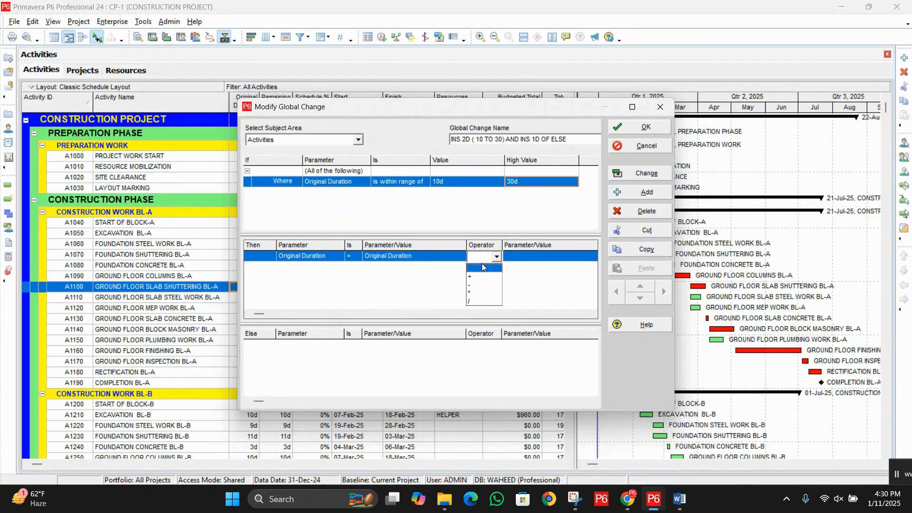
pyautogui.click(479, 278)
pyautogui.click(544, 261)
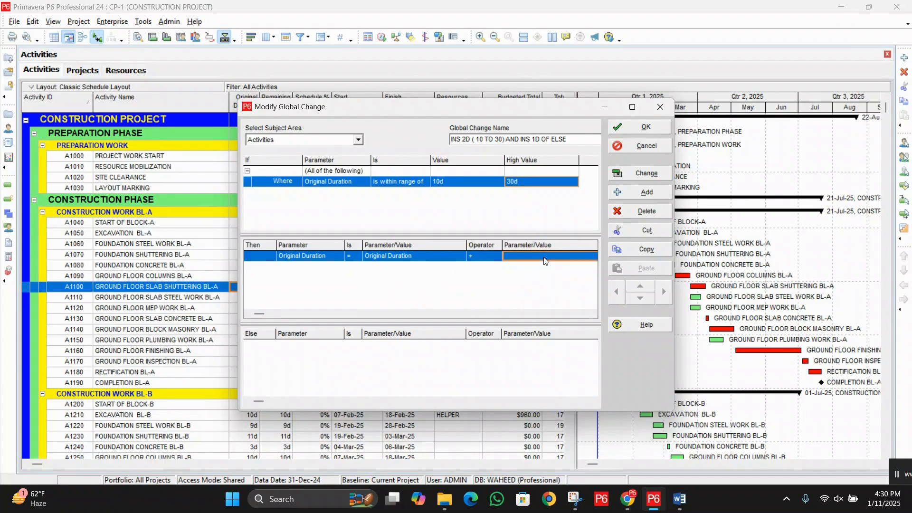
pyautogui.click(544, 258)
pyautogui.click(540, 269)
pyautogui.write('2')
pyautogui.press('Return')
# Step: Add an Else statement that sets Original Duration equal to Original Duration
pyautogui.click(353, 371)
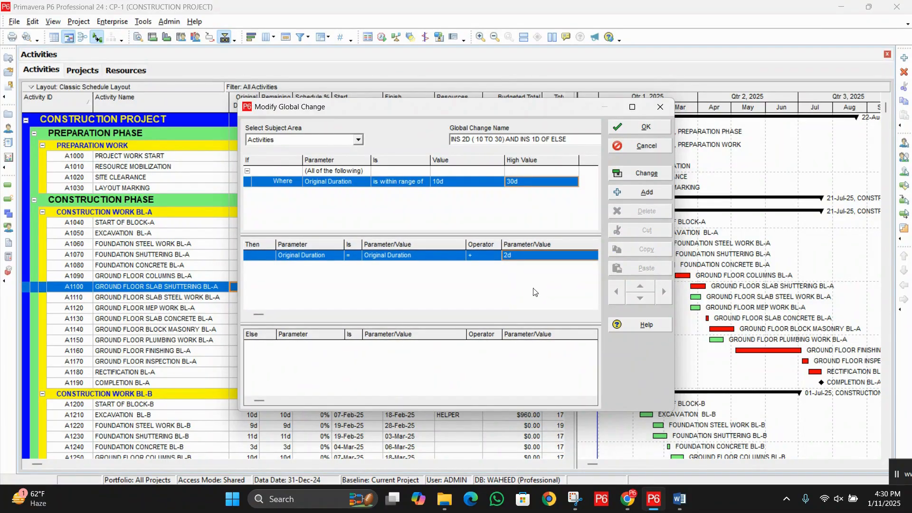
pyautogui.click(648, 193)
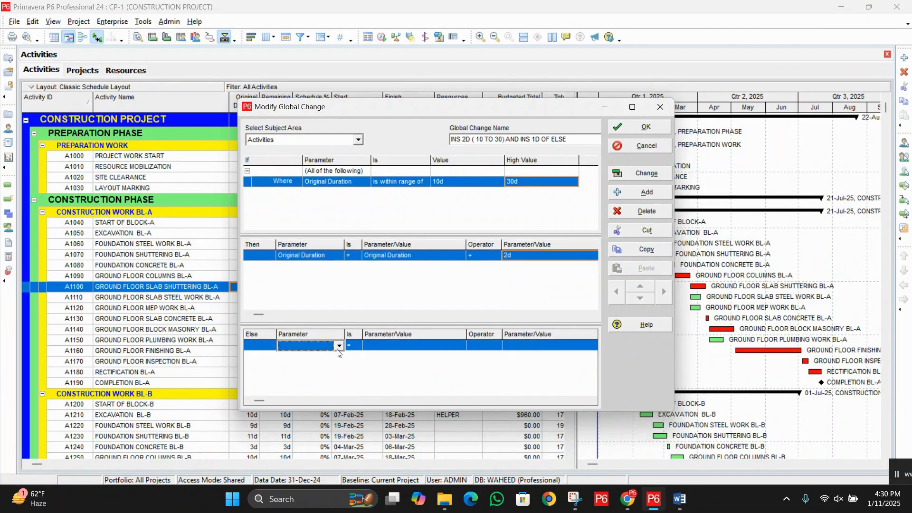
pyautogui.click(339, 348)
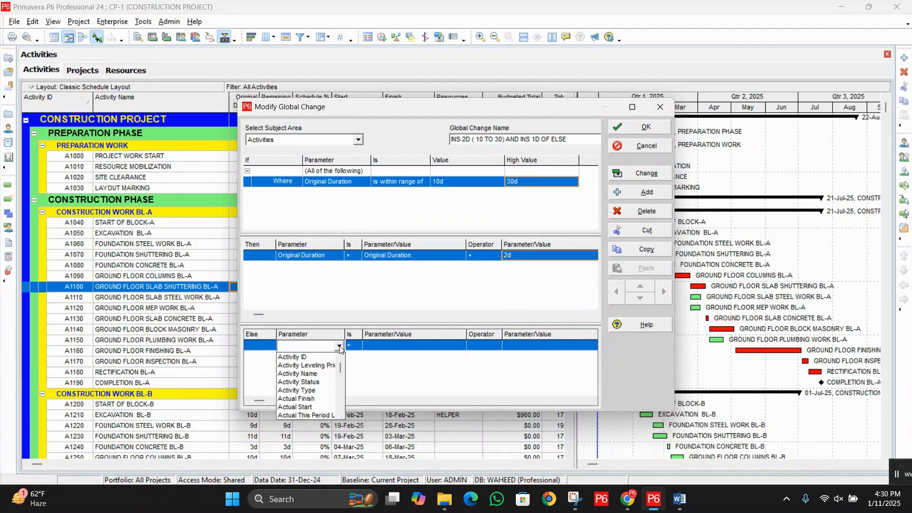
pyautogui.press('o')
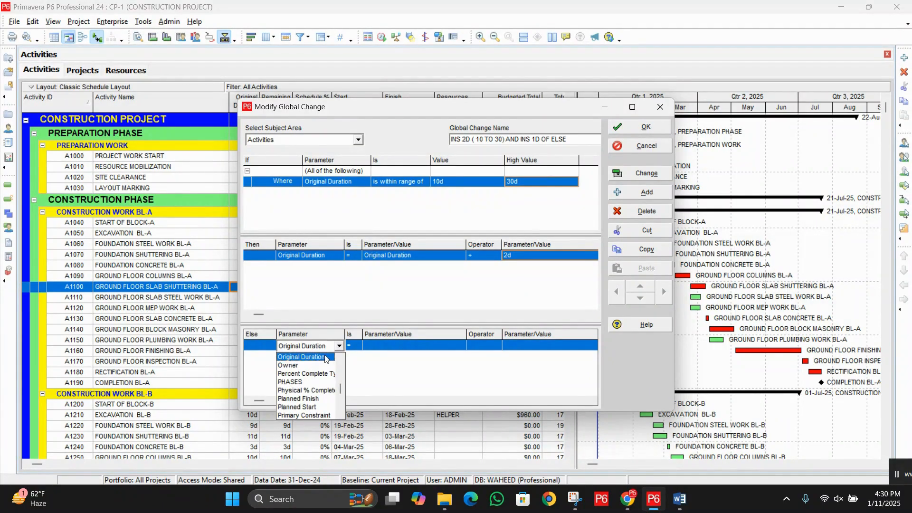
pyautogui.click(321, 358)
pyautogui.click(382, 349)
pyautogui.press('o')
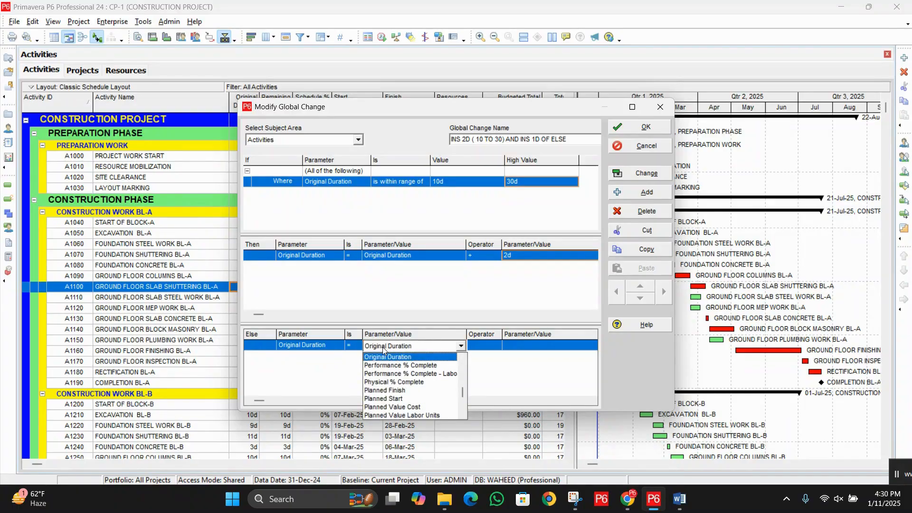
pyautogui.click(385, 357)
# Step: Complete the Else statement with the + operator and a custom value of 1d
pyautogui.click(483, 347)
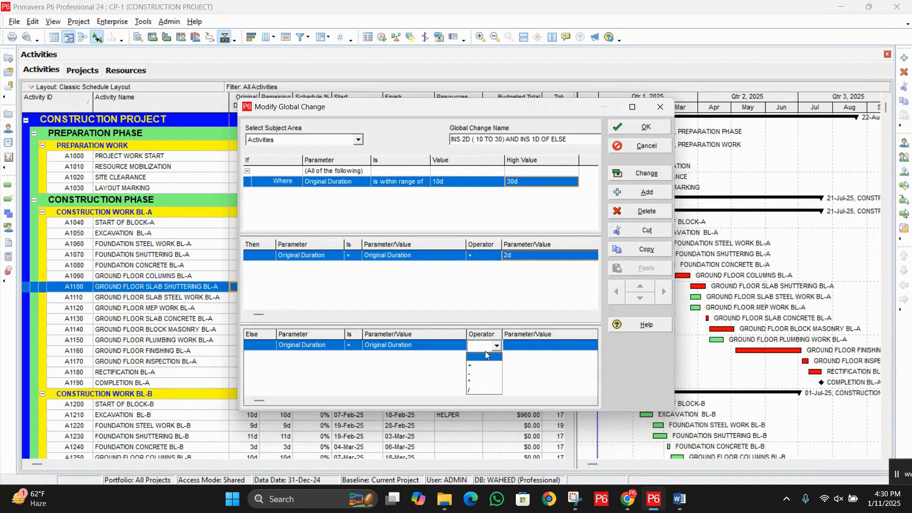
pyautogui.click(478, 366)
pyautogui.click(529, 345)
pyautogui.click(530, 348)
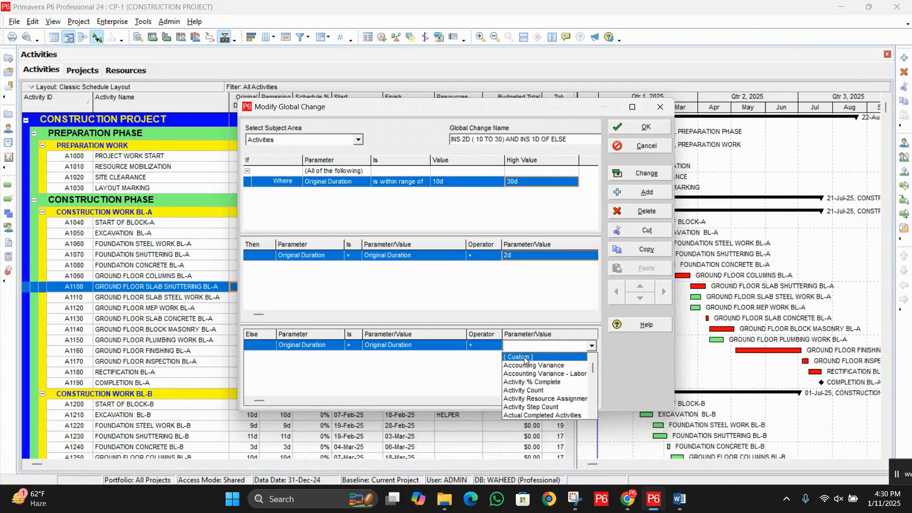
pyautogui.click(524, 357)
pyautogui.press('BackSpace')
pyautogui.press('BackSpace')
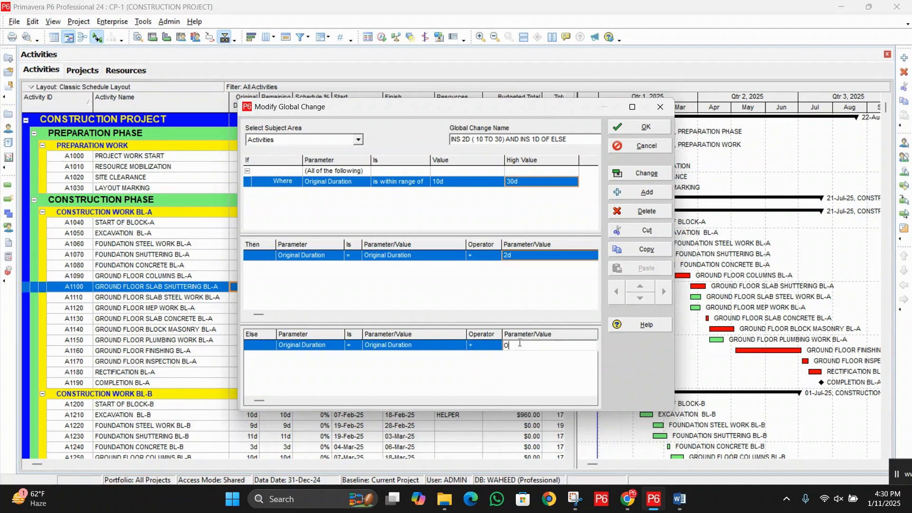
pyautogui.write('1')
pyautogui.click(510, 381)
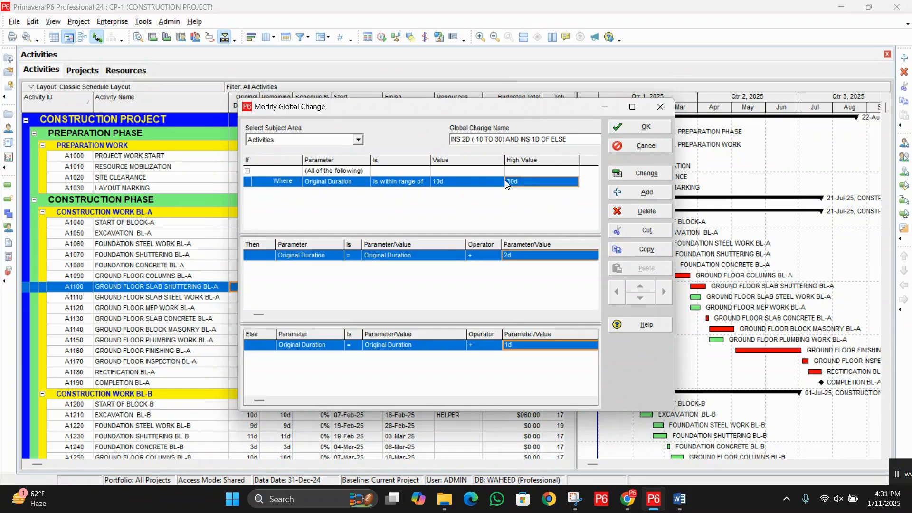
# Step: Save the "INS 2D ( 10 TO 30) AND INS 1D OF ELSE" global change and apply it to produce its report
pyautogui.click(651, 128)
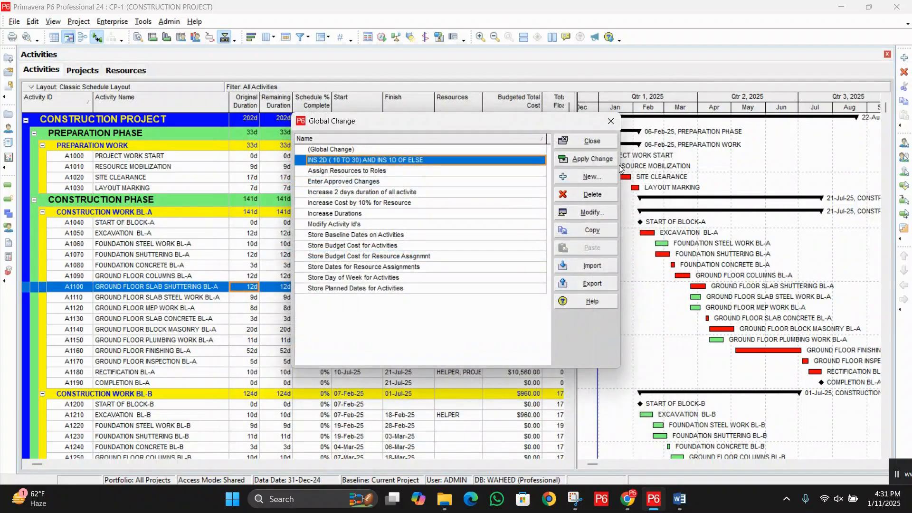
pyautogui.click(584, 160)
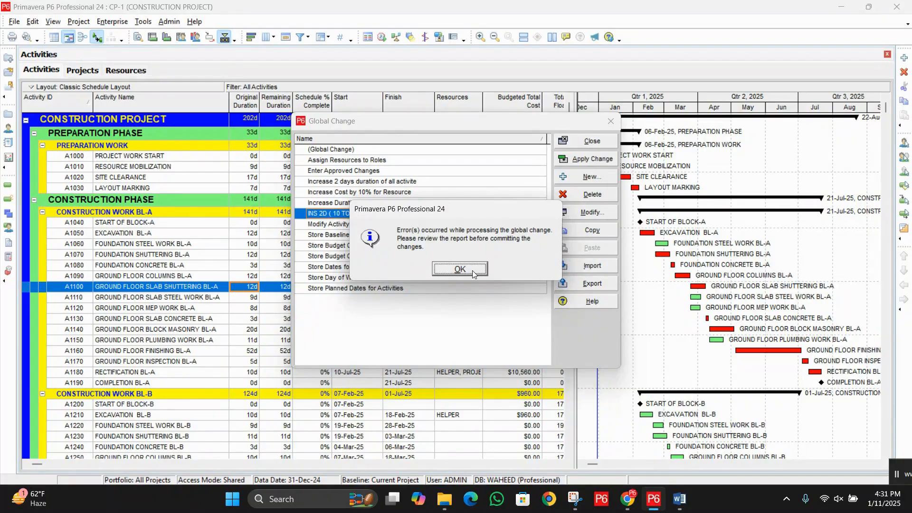
pyautogui.click(460, 269)
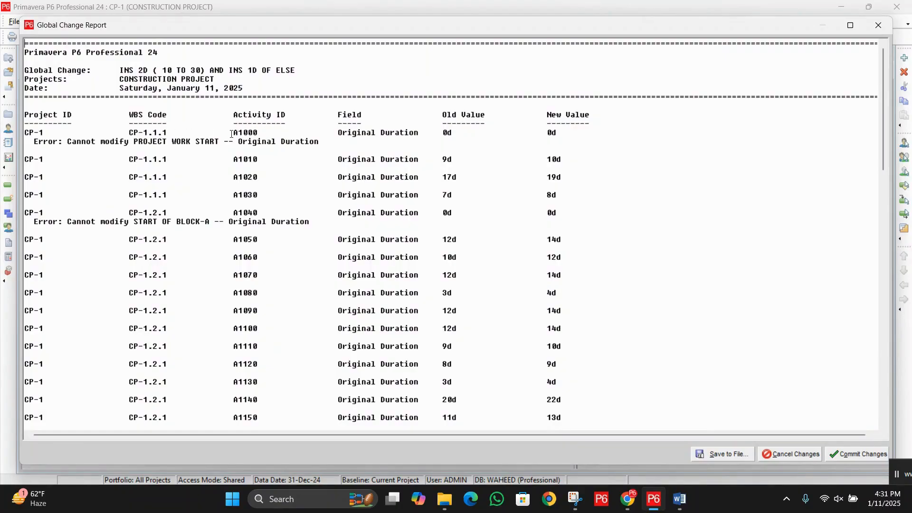
# Step: Examine the report's error line and the old and new Original Duration of activity A1000
pyautogui.moveTo(369, 133); pyautogui.dragTo(580, 139)
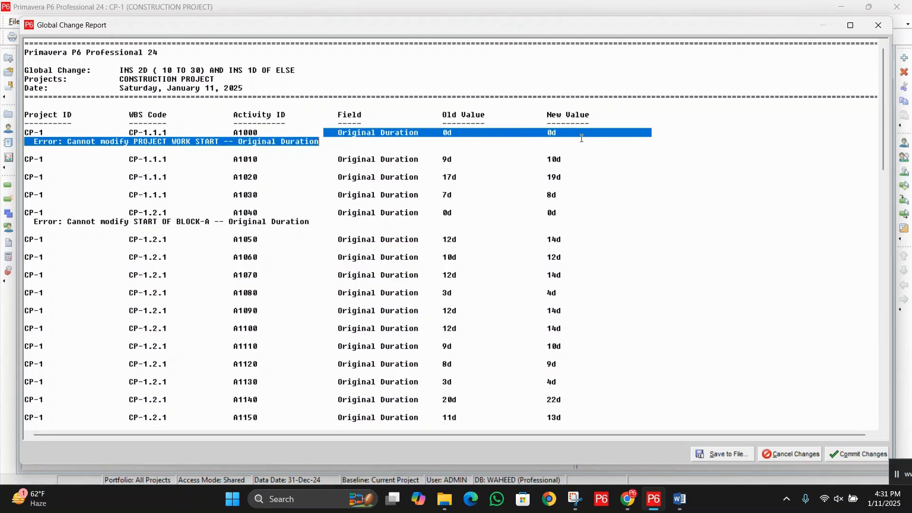
pyautogui.click(544, 139)
pyautogui.moveTo(433, 134); pyautogui.dragTo(550, 133)
pyautogui.click(358, 143)
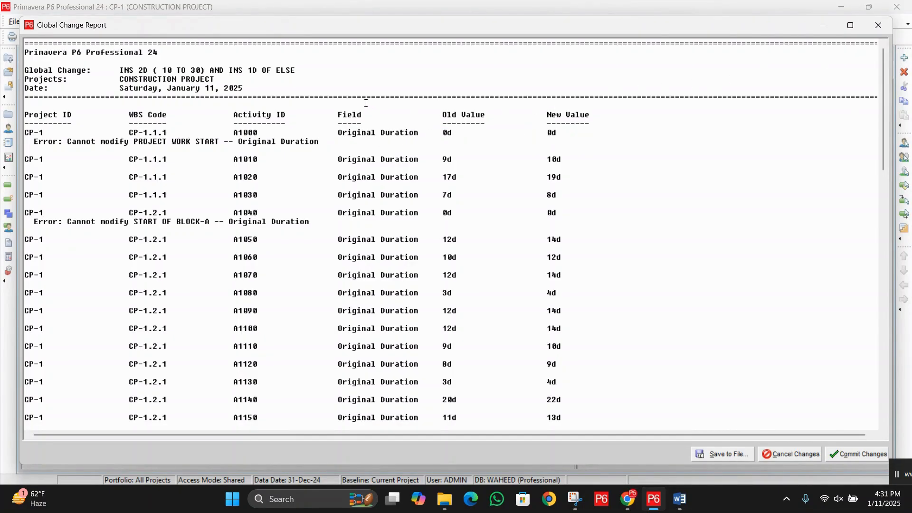
pyautogui.moveTo(67, 141); pyautogui.dragTo(308, 140)
pyautogui.click(300, 141)
pyautogui.moveTo(335, 134); pyautogui.dragTo(624, 133)
pyautogui.click(450, 142)
# Step: Compare the old and new Original Durations of preparation activities A1010, A1020 and A1030 in the report
pyautogui.moveTo(233, 163); pyautogui.dragTo(269, 163)
pyautogui.moveTo(433, 162); pyautogui.dragTo(454, 161)
pyautogui.moveTo(537, 161); pyautogui.dragTo(574, 159)
pyautogui.moveTo(440, 177); pyautogui.dragTo(460, 175)
pyautogui.moveTo(543, 177); pyautogui.dragTo(571, 176)
pyautogui.moveTo(460, 177); pyautogui.dragTo(435, 178)
pyautogui.moveTo(437, 159); pyautogui.dragTo(566, 157)
pyautogui.click(563, 159)
pyautogui.doubleClick(546, 160)
pyautogui.moveTo(440, 176); pyautogui.dragTo(492, 173)
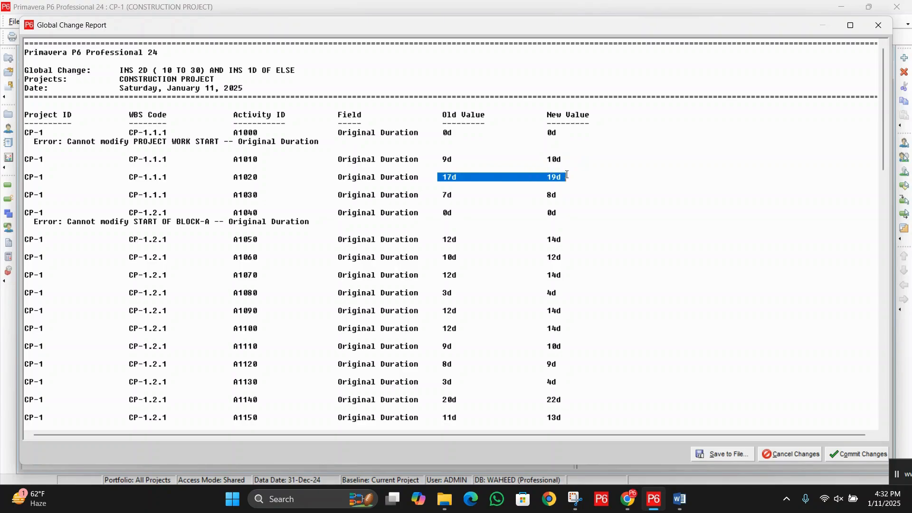
pyautogui.moveTo(532, 177); pyautogui.dragTo(651, 178)
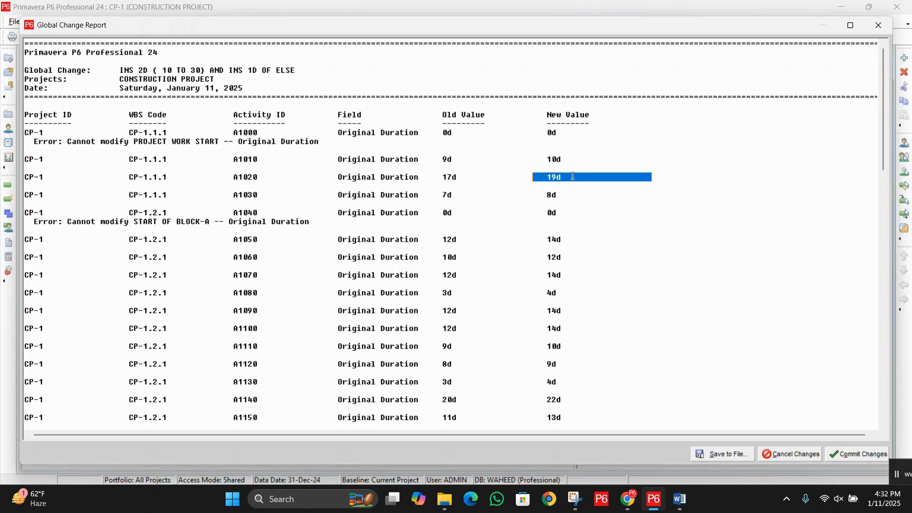
pyautogui.moveTo(441, 191); pyautogui.dragTo(558, 195)
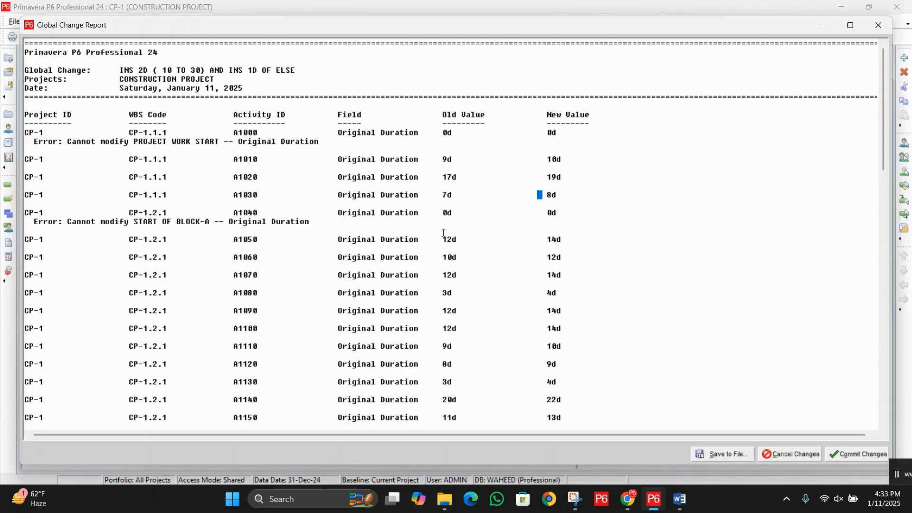
# Step: Compare the old and new Original Durations of Block A activities A1050, A1060, A1080, A1140 and A1160 in the report
pyautogui.moveTo(444, 240); pyautogui.dragTo(574, 240)
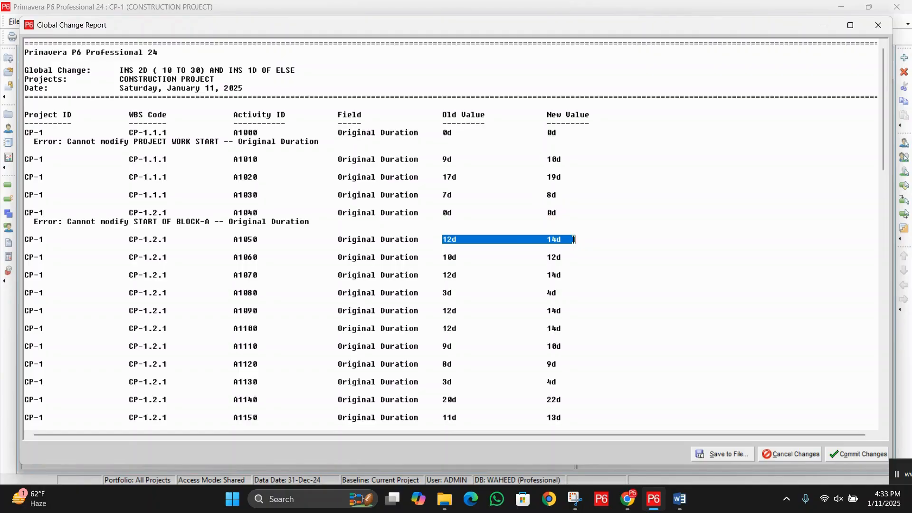
pyautogui.click(445, 240)
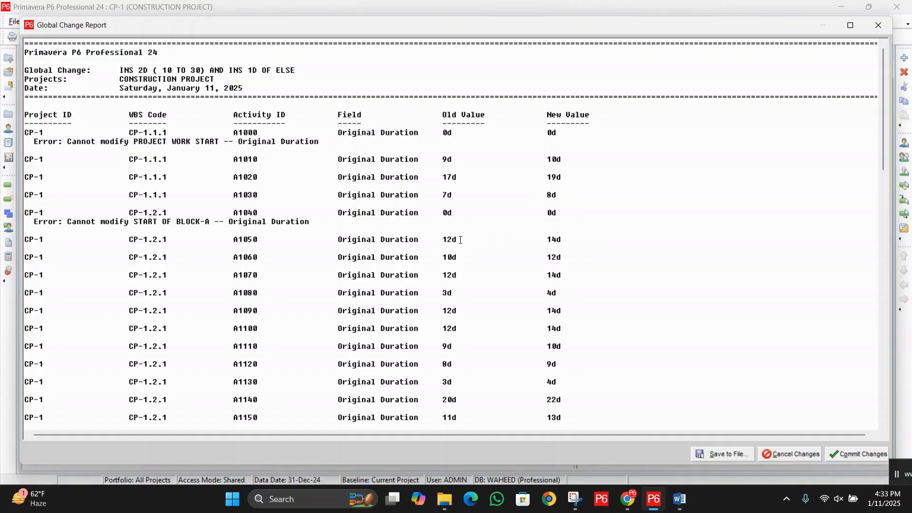
pyautogui.moveTo(439, 259); pyautogui.dragTo(574, 256)
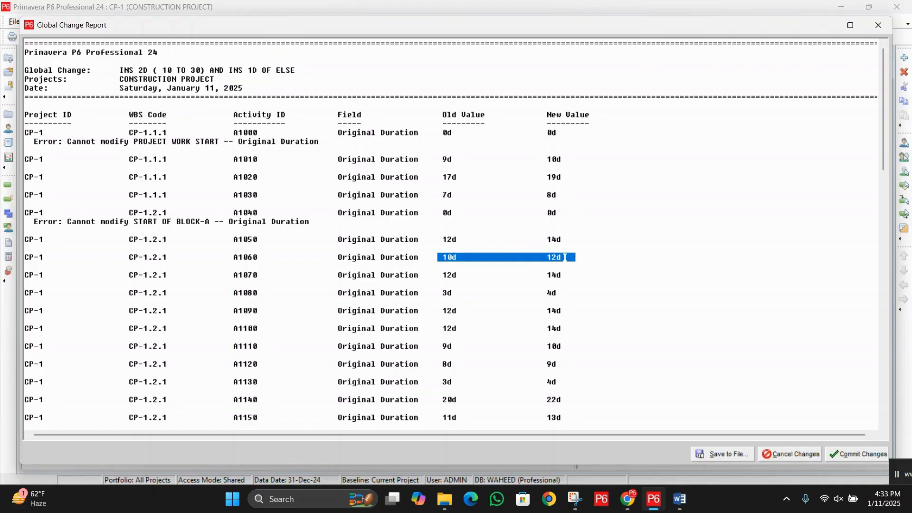
pyautogui.click(565, 257)
pyautogui.moveTo(547, 257); pyautogui.dragTo(563, 255)
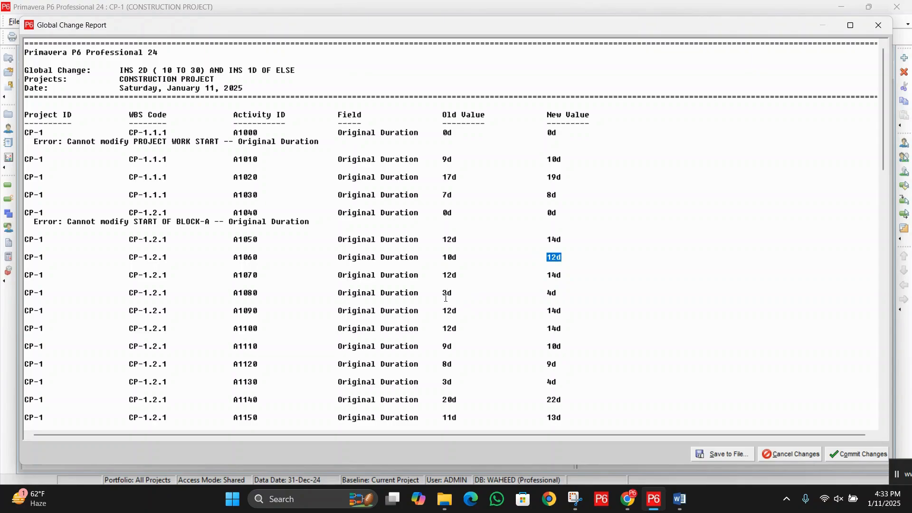
pyautogui.moveTo(439, 293); pyautogui.dragTo(565, 293)
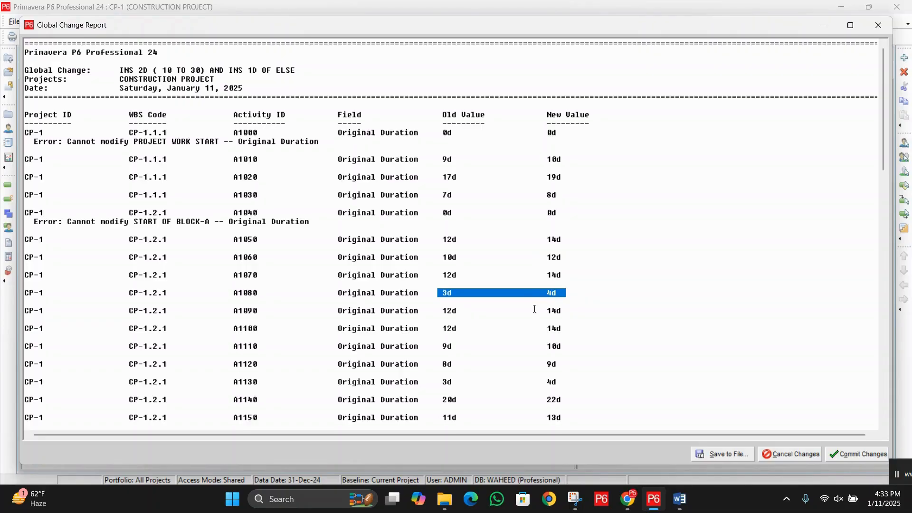
pyautogui.scroll(-3, 535, 311)
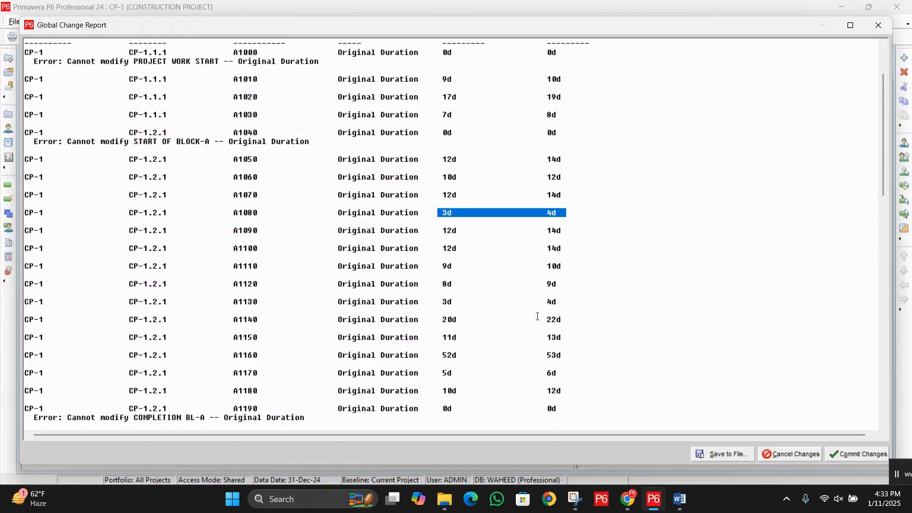
pyautogui.scroll(-1, 537, 316)
pyautogui.click(442, 329)
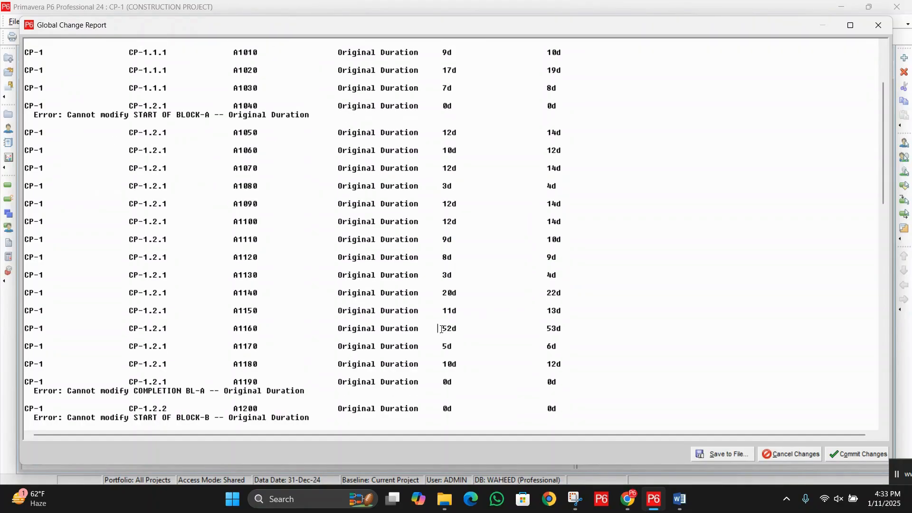
pyautogui.moveTo(442, 329); pyautogui.dragTo(570, 329)
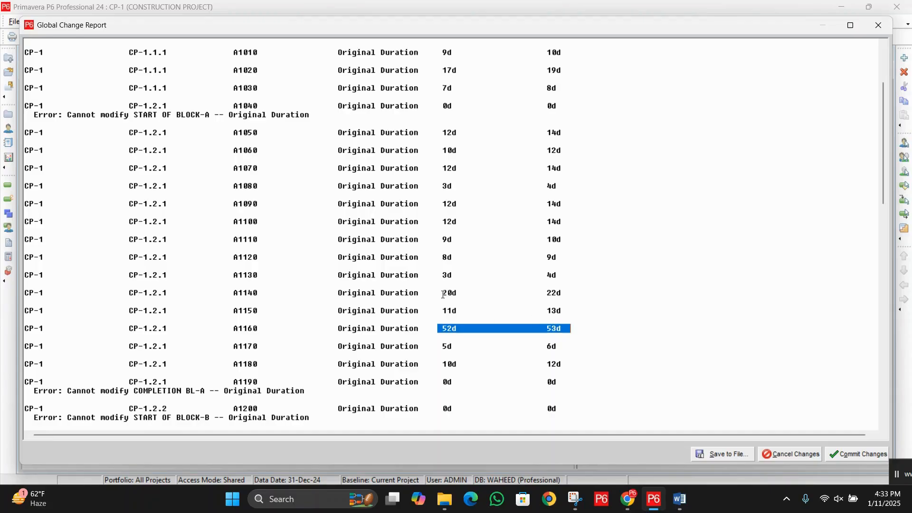
pyautogui.moveTo(443, 293); pyautogui.dragTo(566, 293)
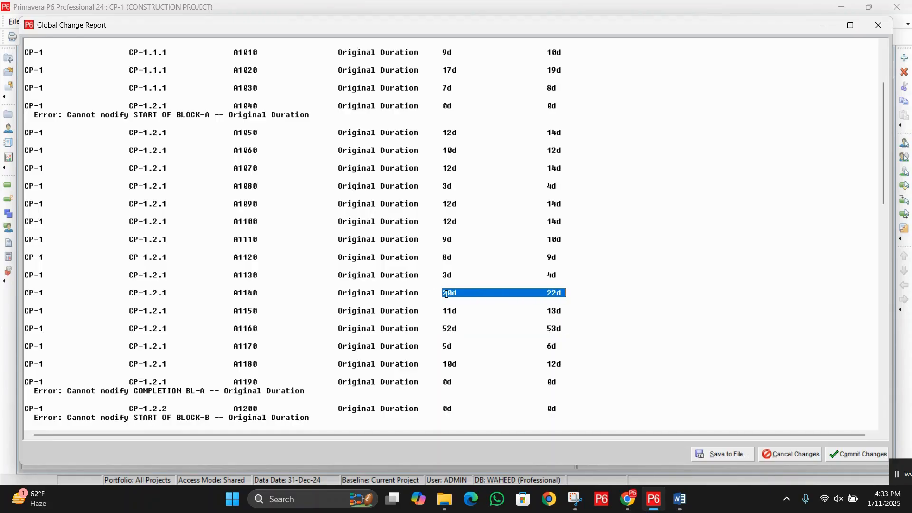
pyautogui.click(561, 295)
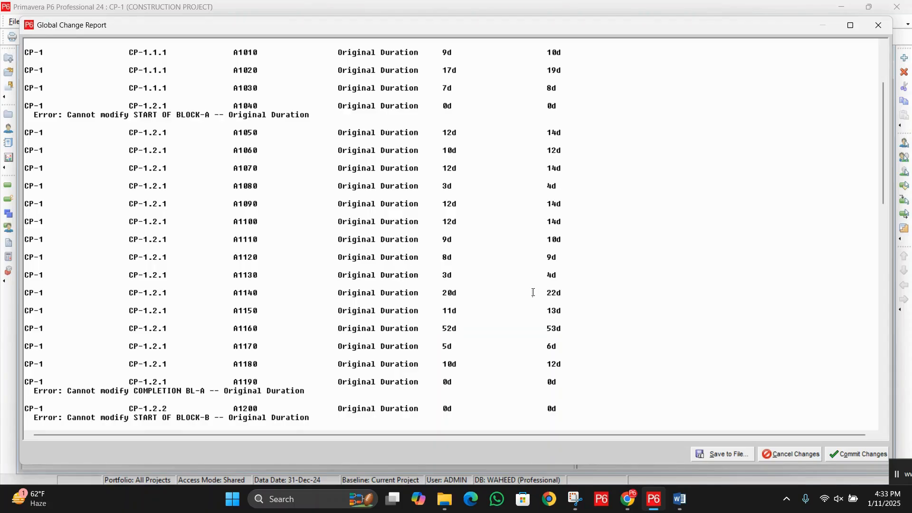
pyautogui.moveTo(538, 293); pyautogui.dragTo(576, 293)
pyautogui.moveTo(429, 292); pyautogui.dragTo(460, 291)
# Step: Commit the reported duration changes to the project without saving the log file
pyautogui.click(846, 454)
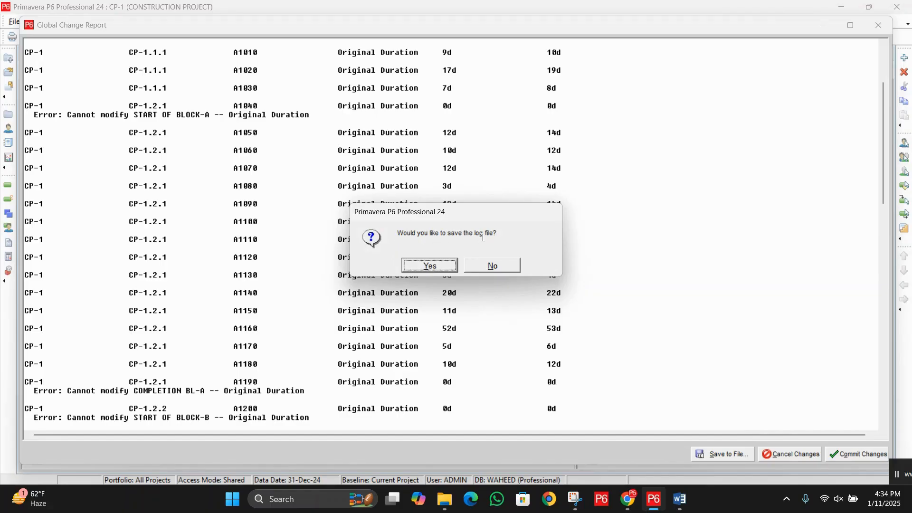
pyautogui.click(492, 265)
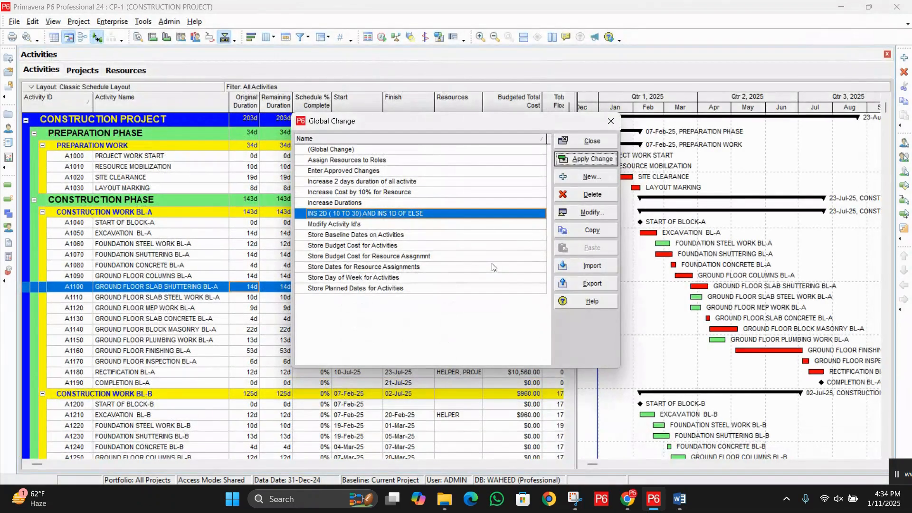
# Step: Close the global change list, reschedule the project with its own data date, and check the Resource Mobilization and Site Clearance durations
pyautogui.click(590, 142)
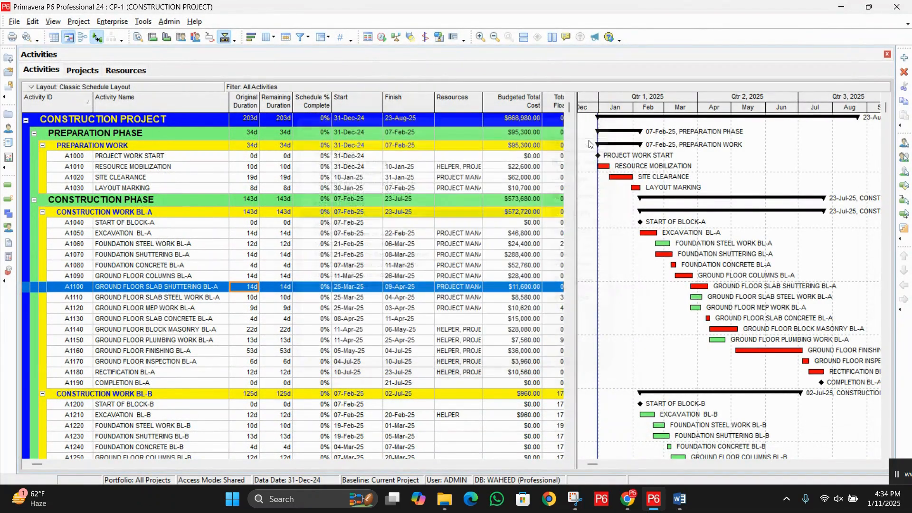
pyautogui.click(382, 37)
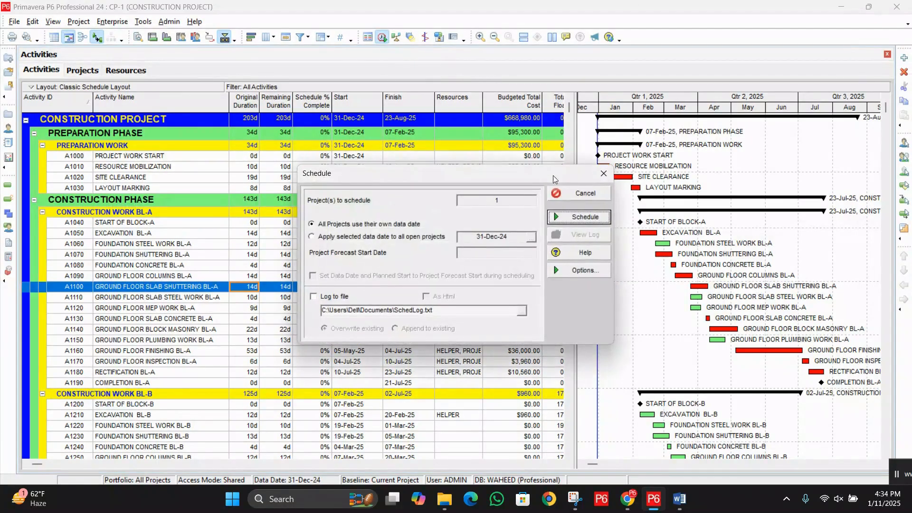
pyautogui.click(570, 217)
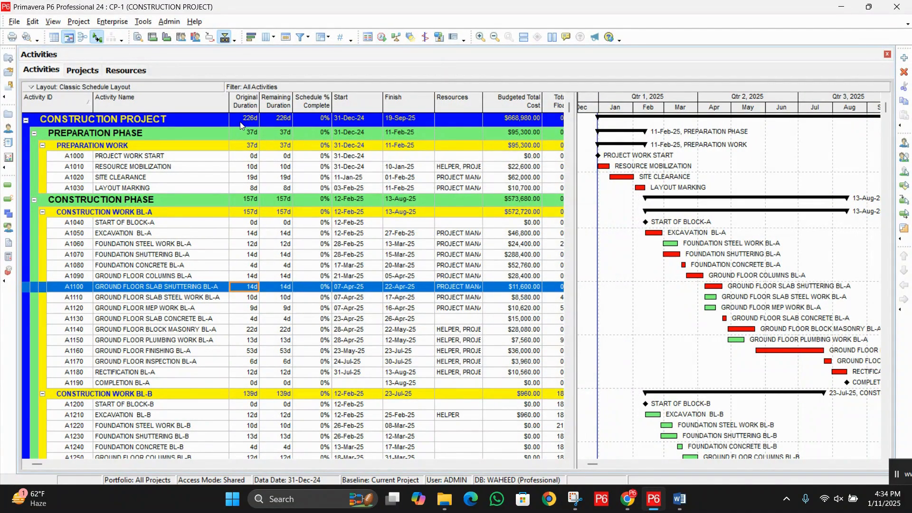
pyautogui.click(255, 169)
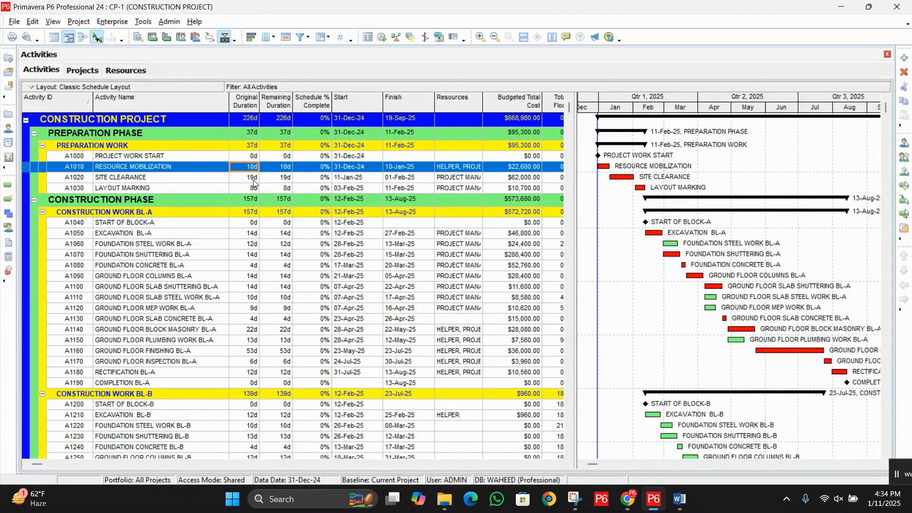
pyautogui.click(253, 178)
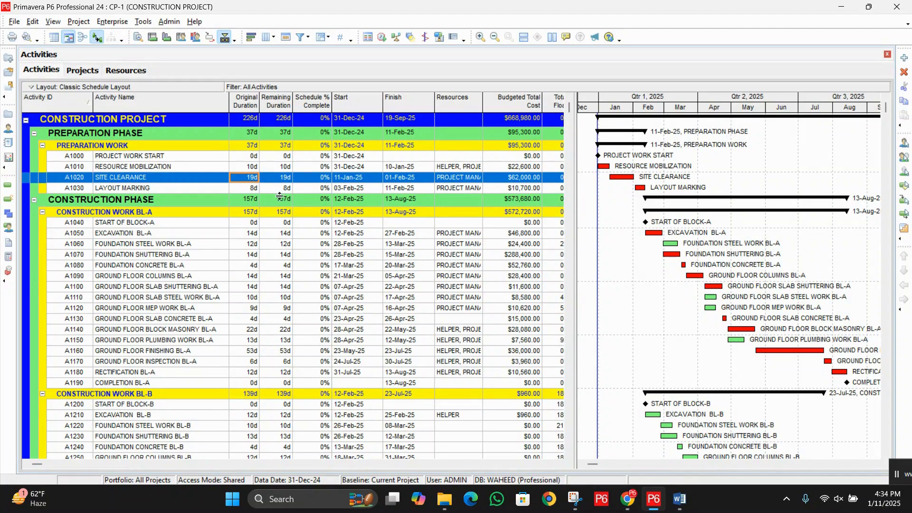
# Step: Open the saved GlobalChange.txt log from the desktop in Notepad and maximize it
pyautogui.click(841, 7)
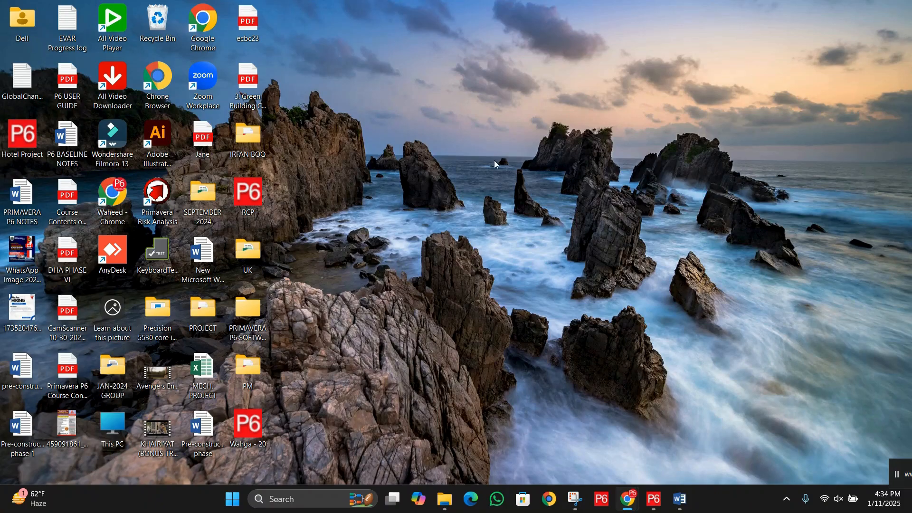
pyautogui.doubleClick(22, 78)
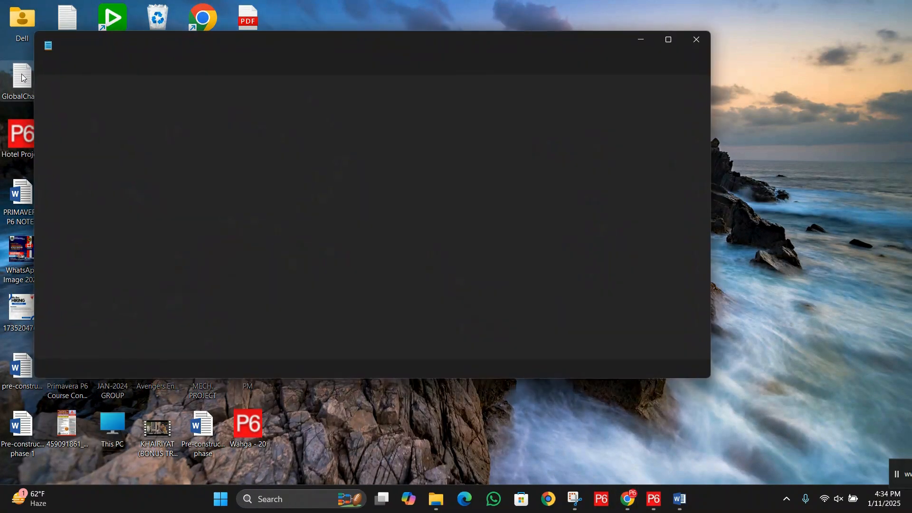
pyautogui.click(667, 40)
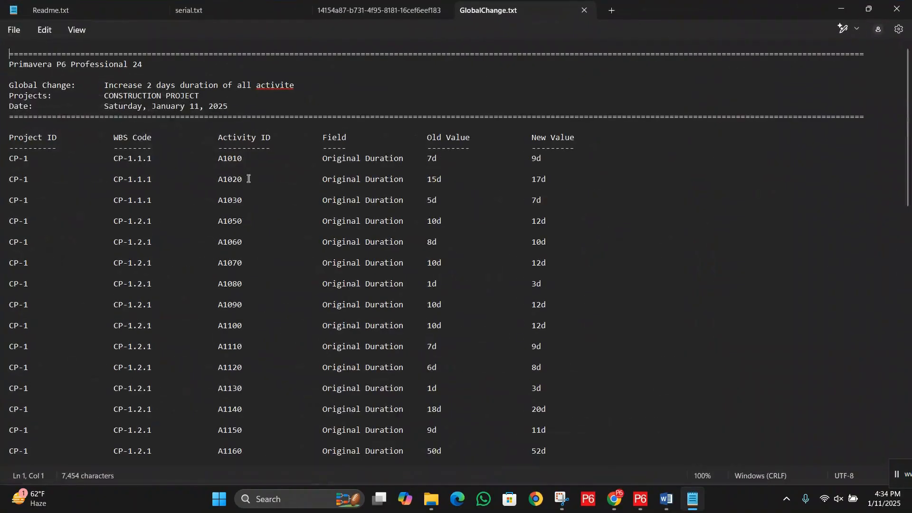
pyautogui.scroll(-5, 172, 202)
pyautogui.scroll(5, 172, 201)
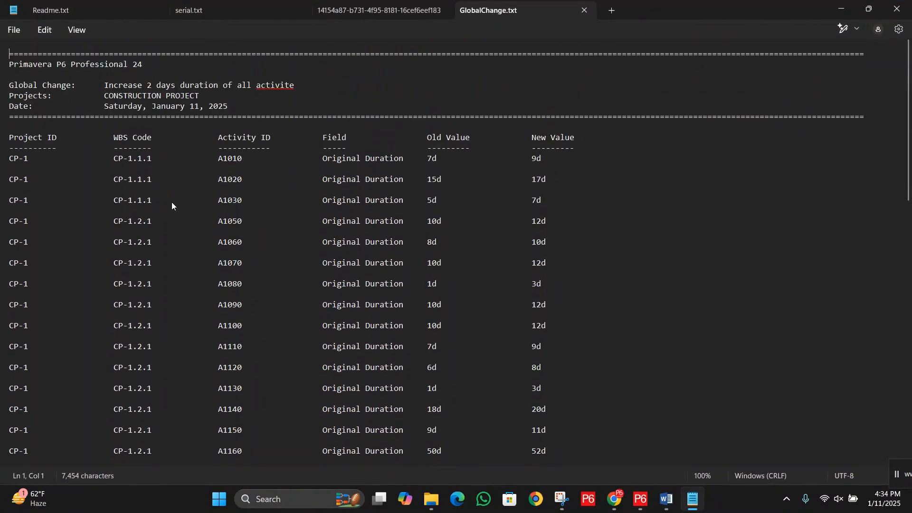
# Step: Compare the old and new Original Durations of activities A1010 and A1020 in the log and look through the remaining entries
pyautogui.scroll(-10, 182, 204)
pyautogui.scroll(10, 182, 205)
pyautogui.moveTo(208, 165); pyautogui.dragTo(533, 171)
pyautogui.moveTo(380, 161); pyautogui.dragTo(398, 162)
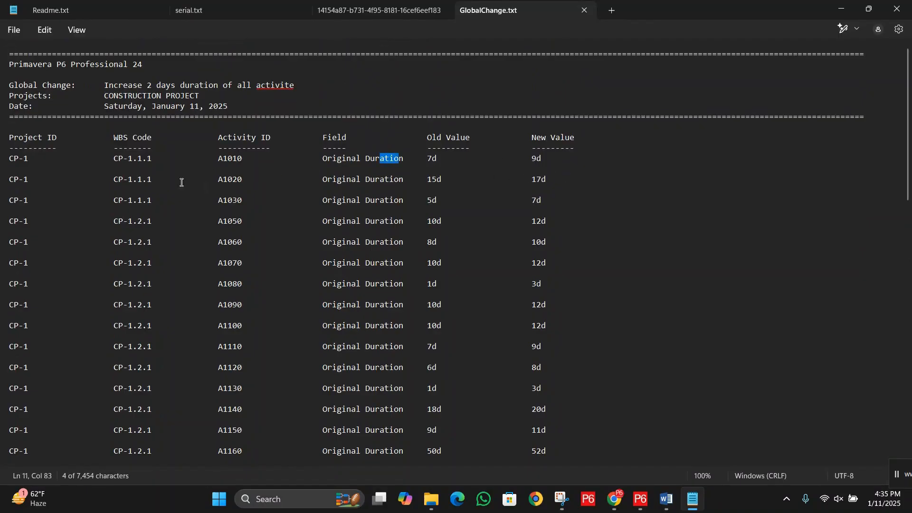
pyautogui.moveTo(181, 181); pyautogui.dragTo(546, 183)
pyautogui.click(315, 209)
pyautogui.scroll(-3, 313, 228)
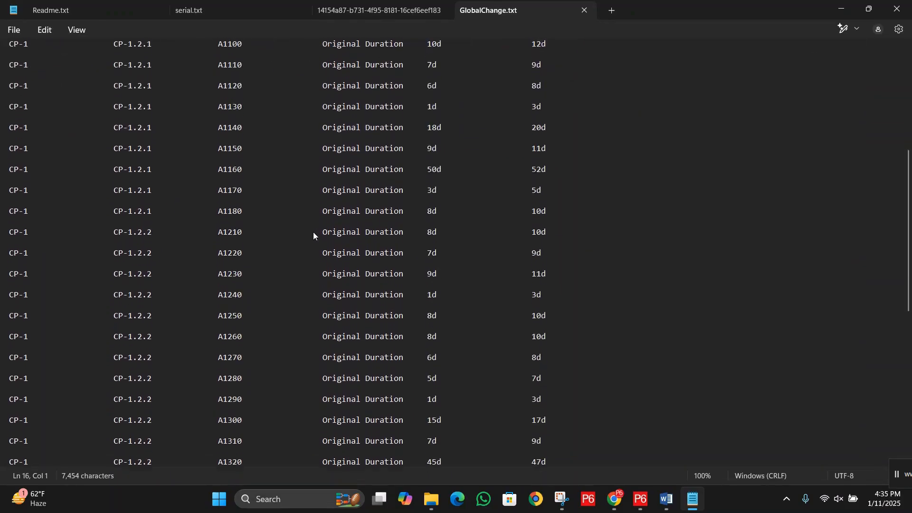
pyautogui.scroll(5, 313, 232)
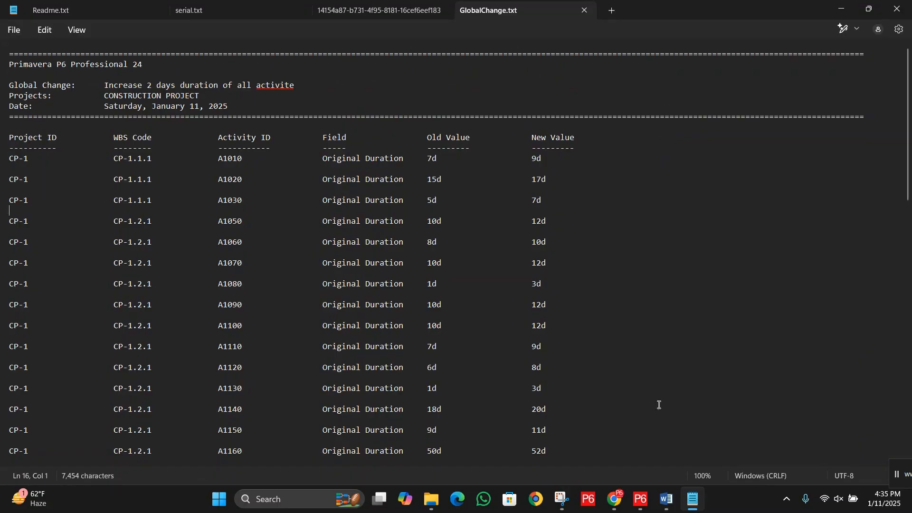
# Step: Switch back to Primavera P6 and create a new global change named "INCREASE 2 DAYS DURATION OF BL-A"
pyautogui.click(640, 498)
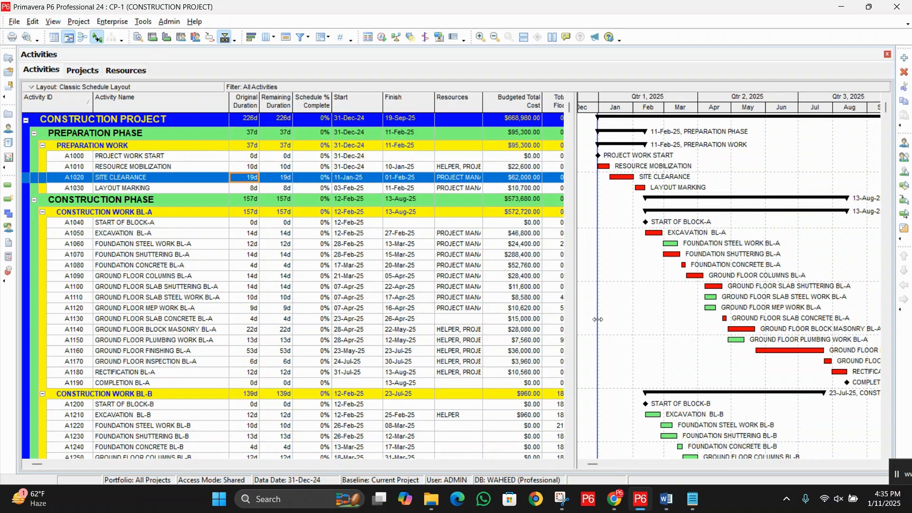
pyautogui.click(142, 22)
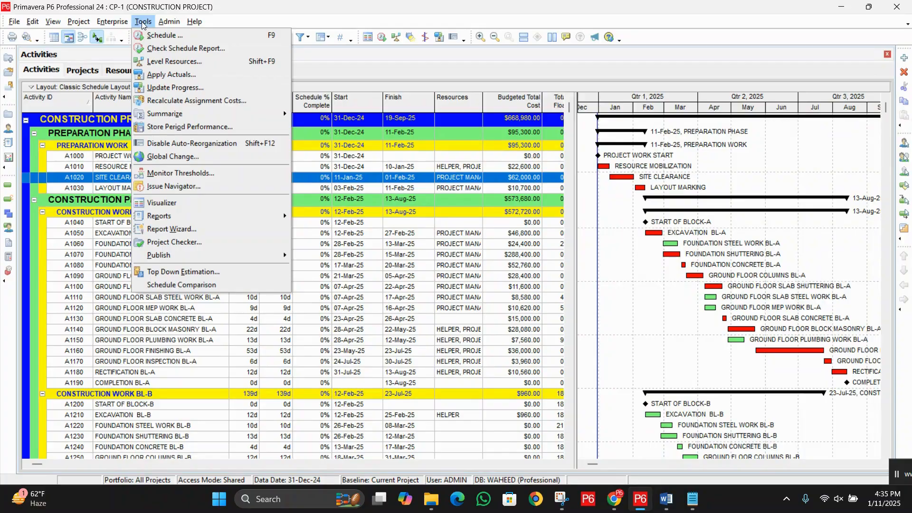
pyautogui.click(183, 156)
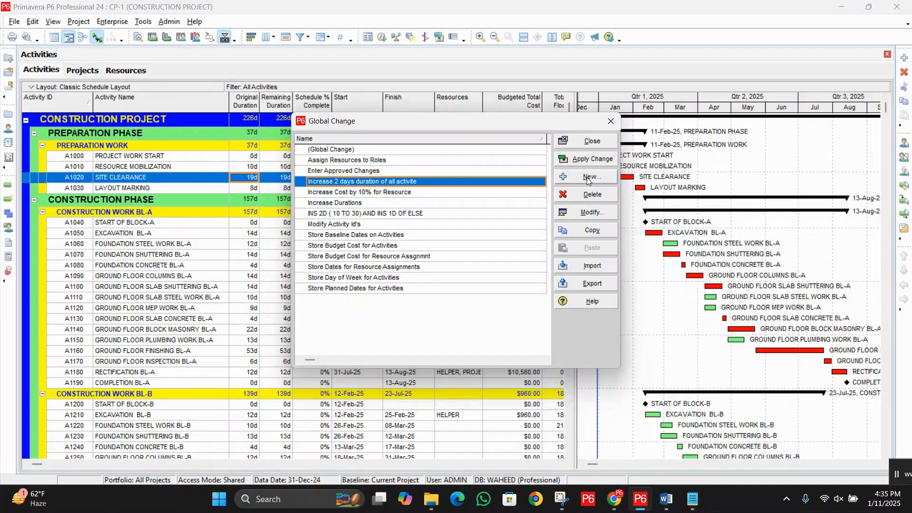
pyautogui.click(589, 177)
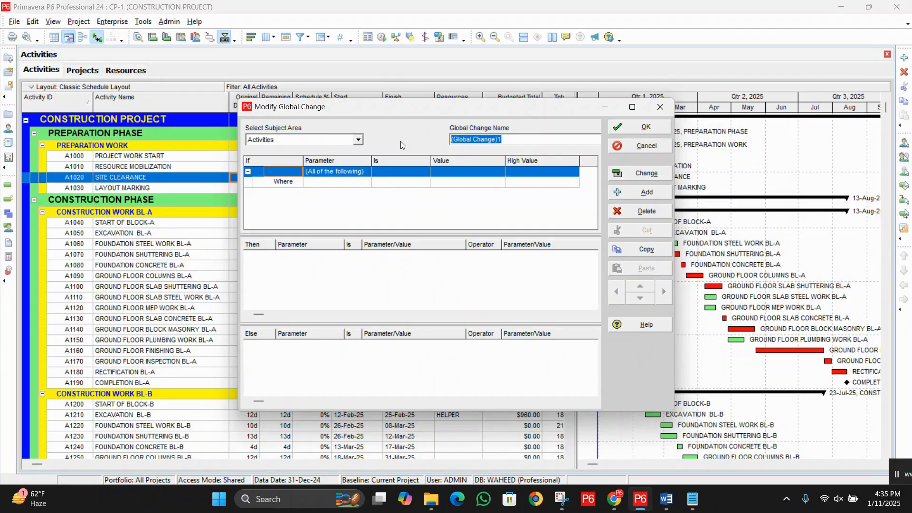
pyautogui.write('INCRE')
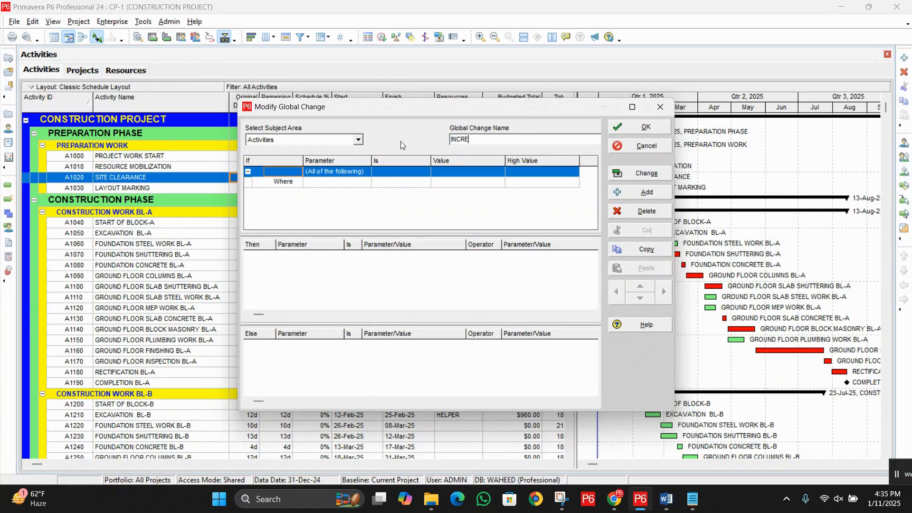
pyautogui.write('ASE 2 DAYS DURATION OF BL-A')
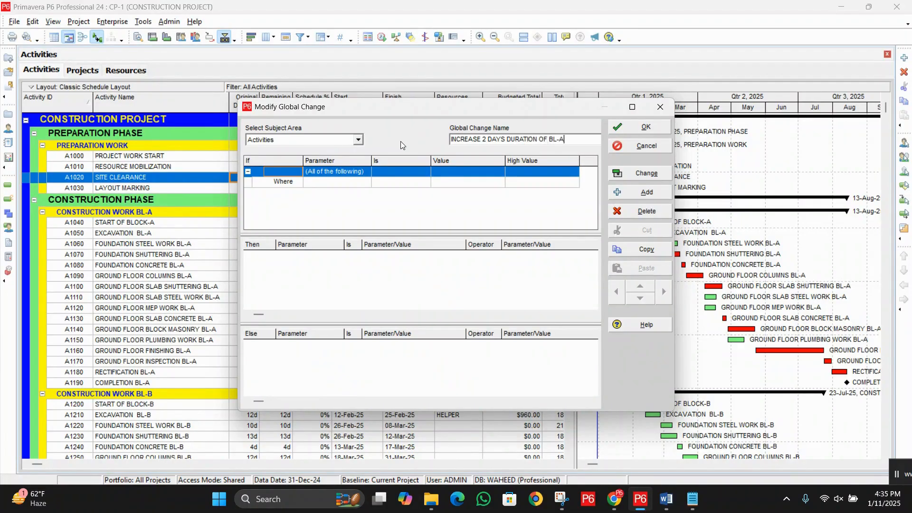
# Step: Set the global change's If condition to WBS equals CP-1.2.1, the Block A construction work
pyautogui.click(375, 198)
pyautogui.click(356, 184)
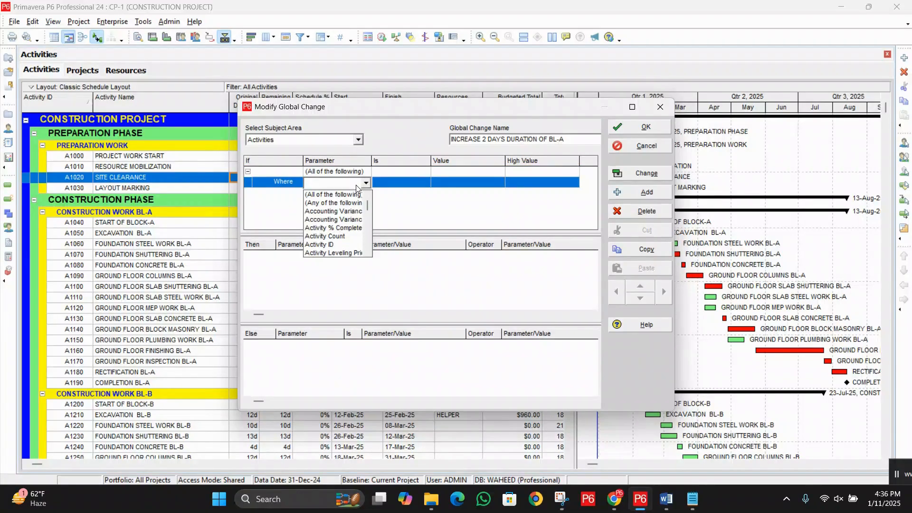
pyautogui.scroll(-10, 339, 227)
pyautogui.click(339, 228)
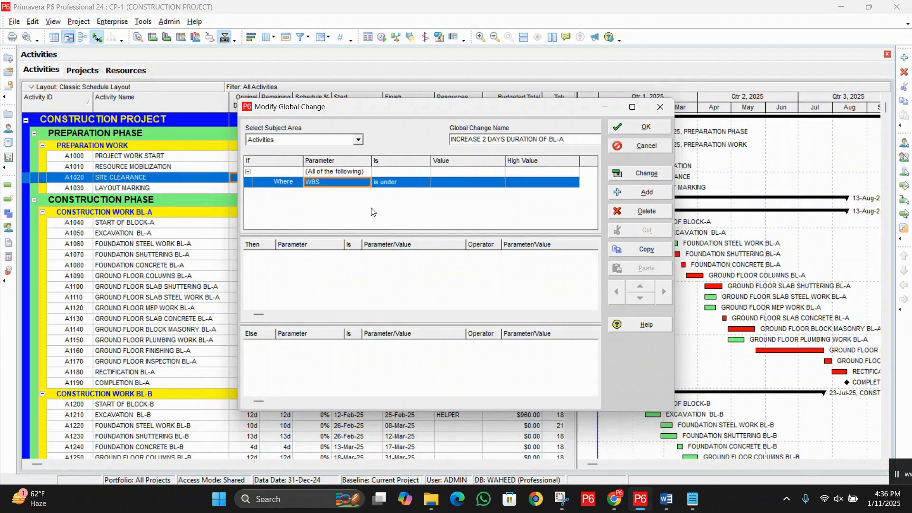
pyautogui.click(402, 183)
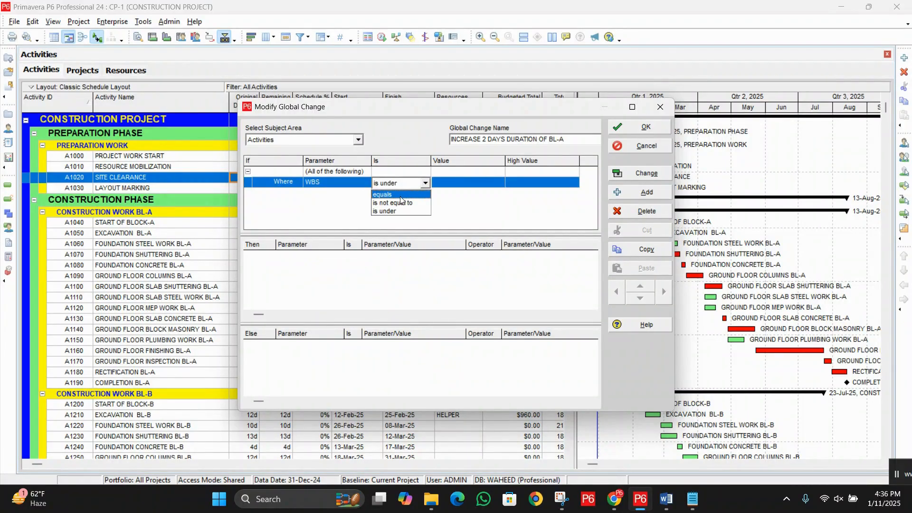
pyautogui.click(402, 196)
pyautogui.doubleClick(468, 184)
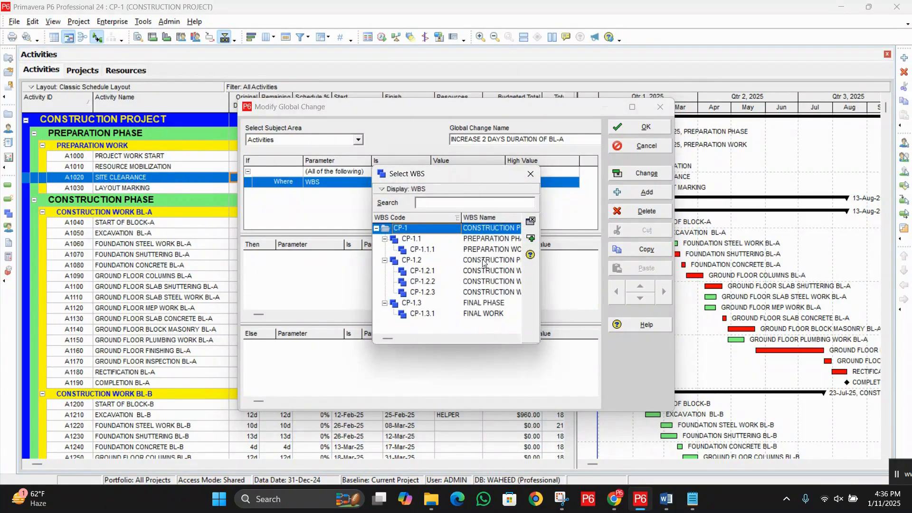
pyautogui.doubleClick(483, 271)
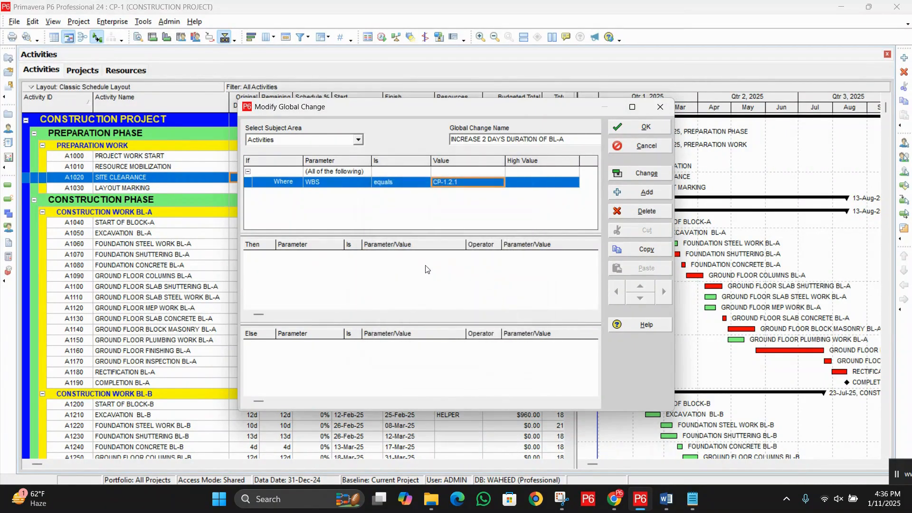
# Step: Add a Then statement that sets Original Duration equal to Original Duration
pyautogui.click(454, 296)
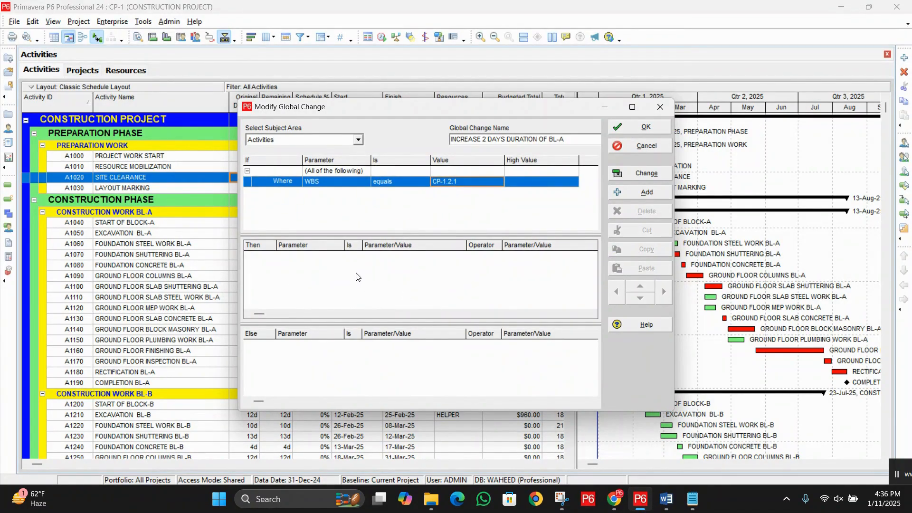
pyautogui.click(649, 192)
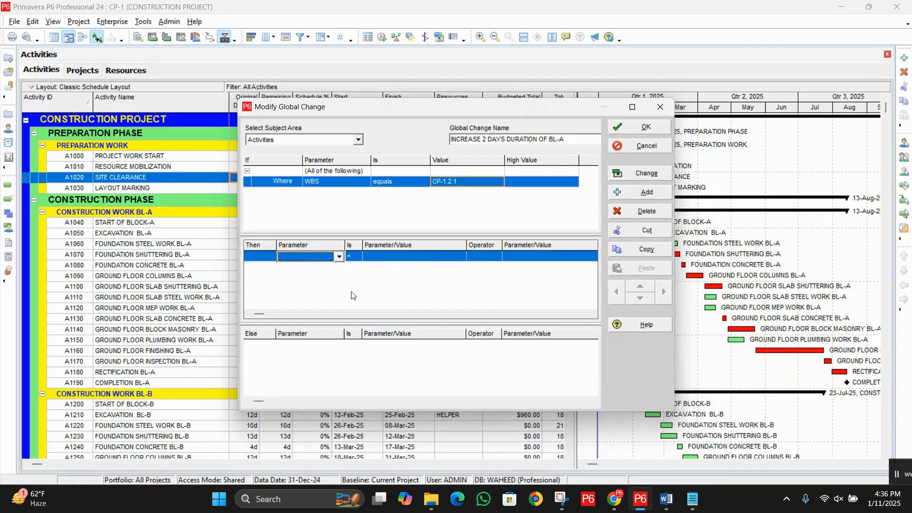
pyautogui.click(339, 257)
pyautogui.press('o')
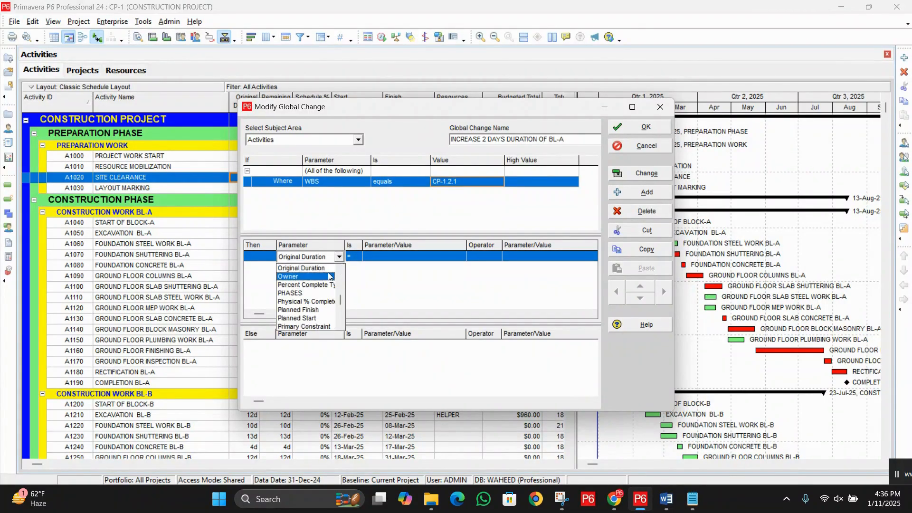
pyautogui.click(318, 269)
pyautogui.click(408, 256)
pyautogui.click(407, 256)
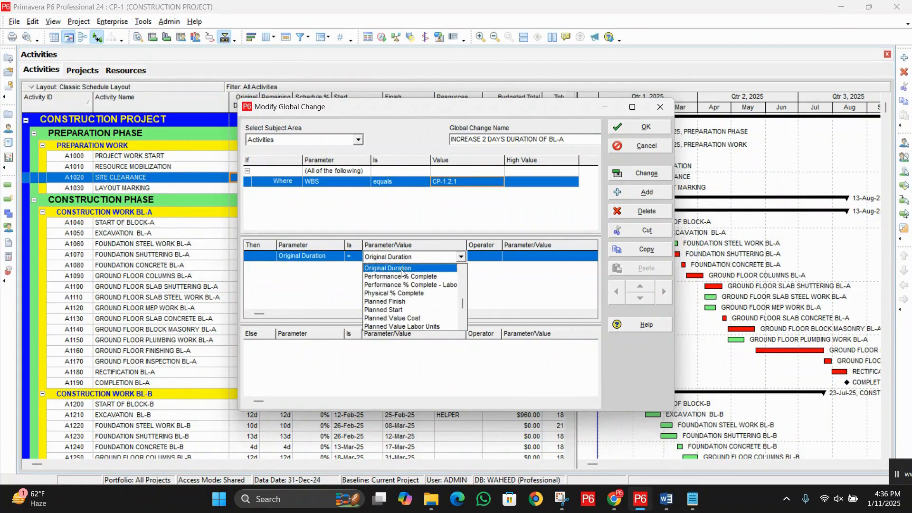
pyautogui.click(405, 265)
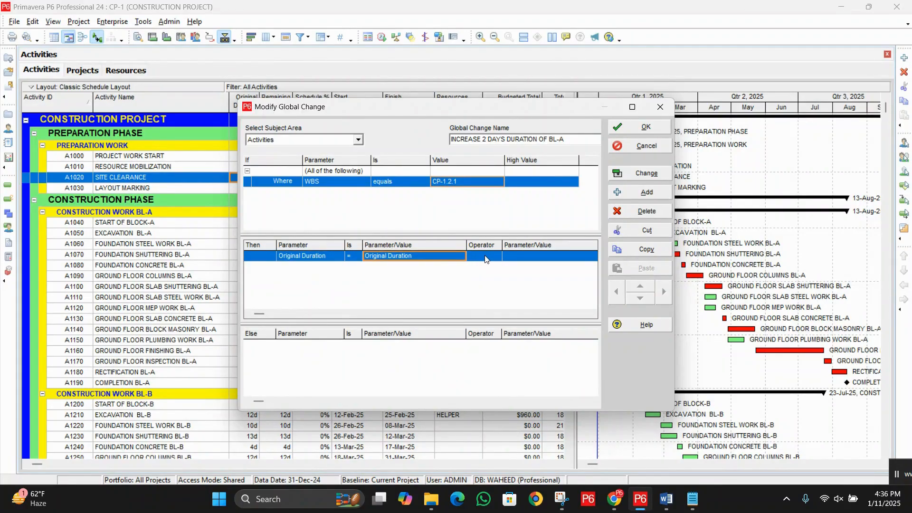
# Step: Complete the Then statement with the + operator and the value 2d
pyautogui.click(479, 257)
pyautogui.click(479, 276)
pyautogui.click(517, 256)
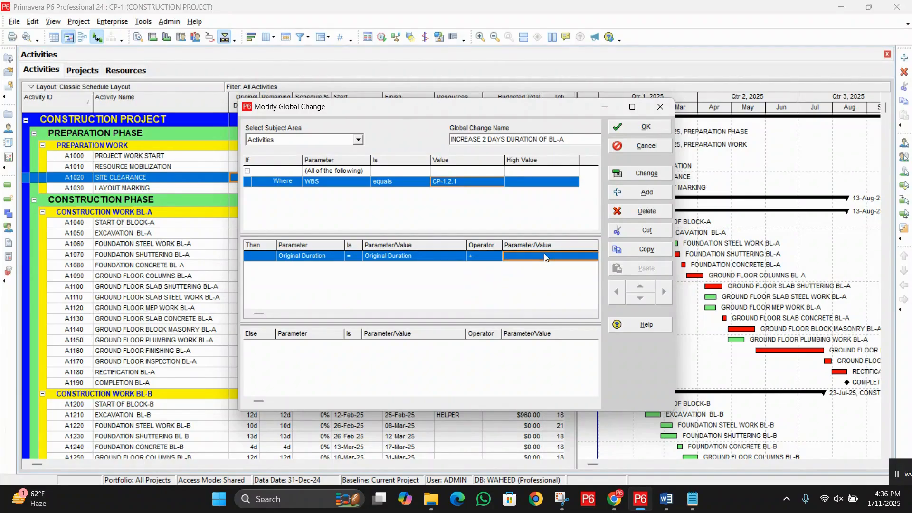
pyautogui.click(517, 257)
pyautogui.click(520, 269)
pyautogui.write('2d')
pyautogui.press('Return')
# Step: Save the Block A global change and run it to open its report
pyautogui.click(637, 130)
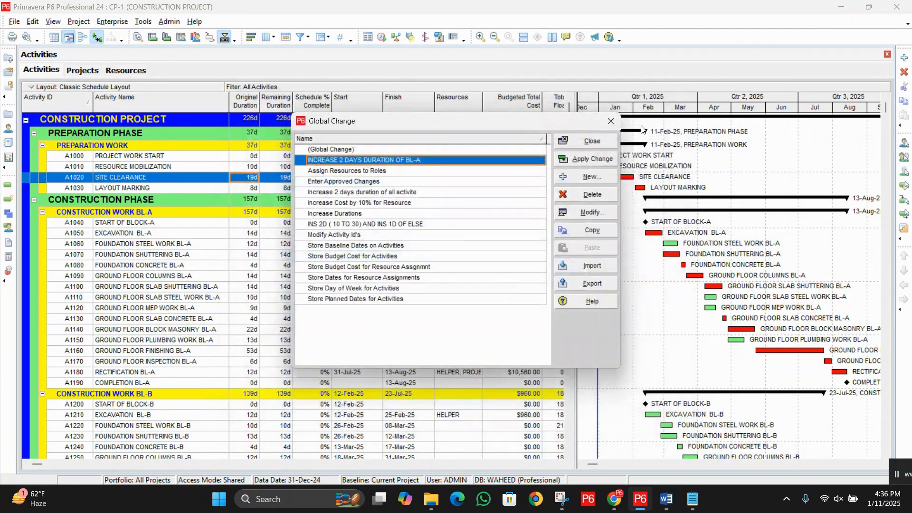
pyautogui.click(595, 161)
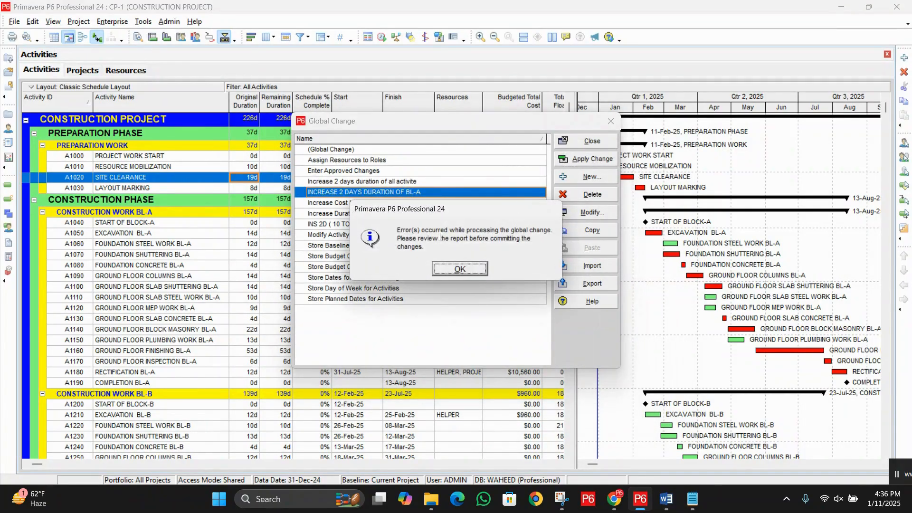
pyautogui.click(455, 268)
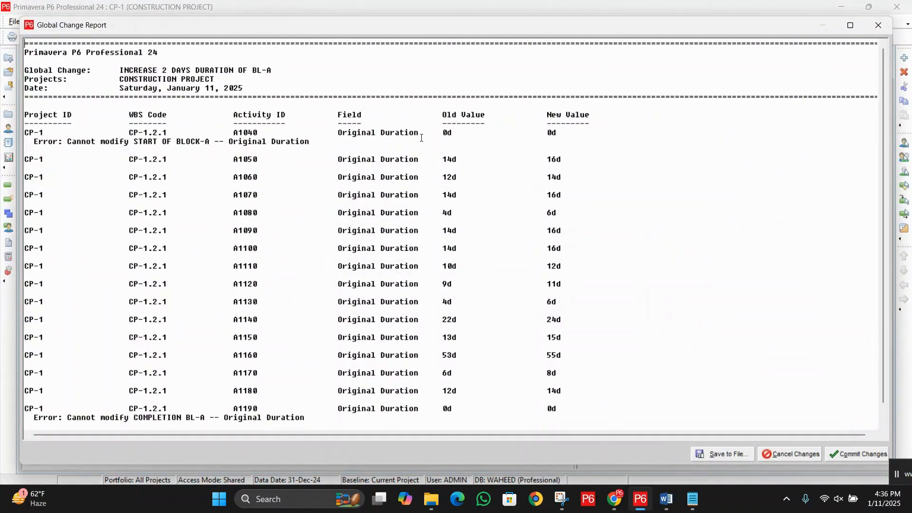
# Step: Examine the error line and the old and new Original Duration of start milestone A1040 in the report
pyautogui.moveTo(336, 133); pyautogui.dragTo(599, 141)
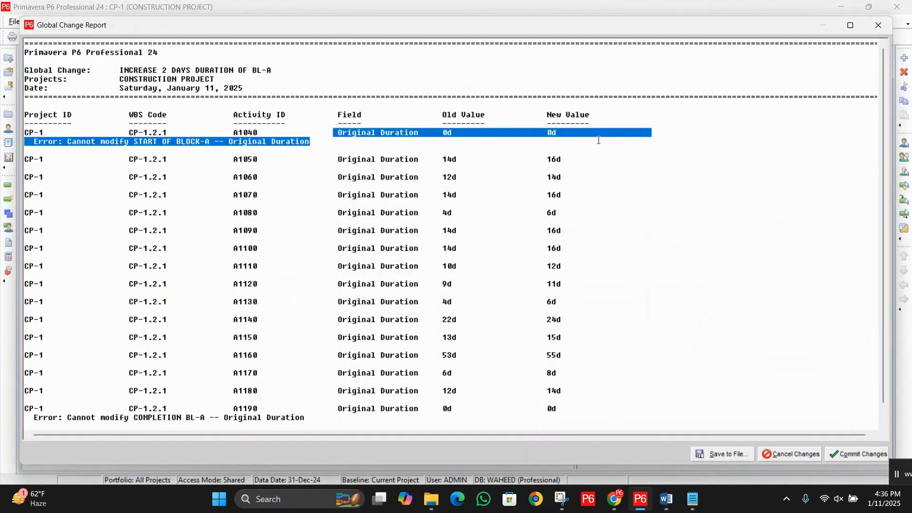
pyautogui.click(362, 159)
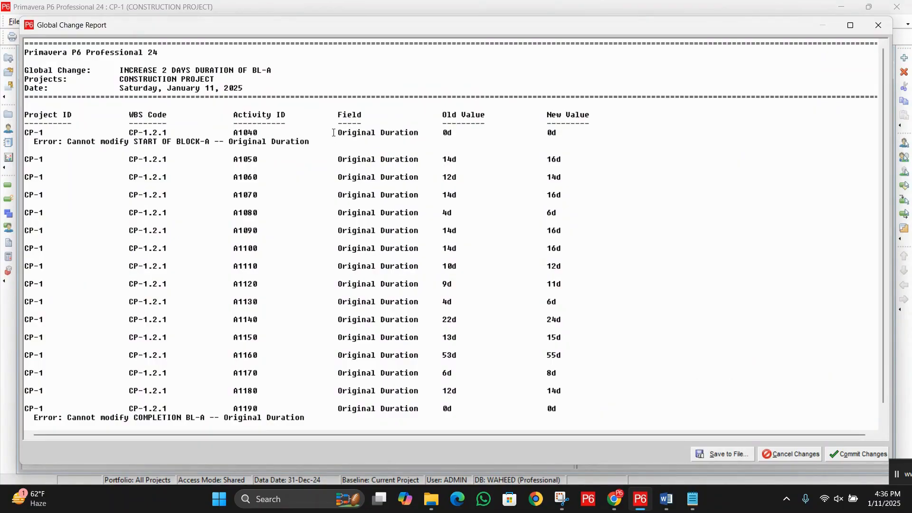
pyautogui.moveTo(334, 133); pyautogui.dragTo(586, 135)
pyautogui.click(463, 137)
pyautogui.moveTo(332, 133); pyautogui.dragTo(690, 138)
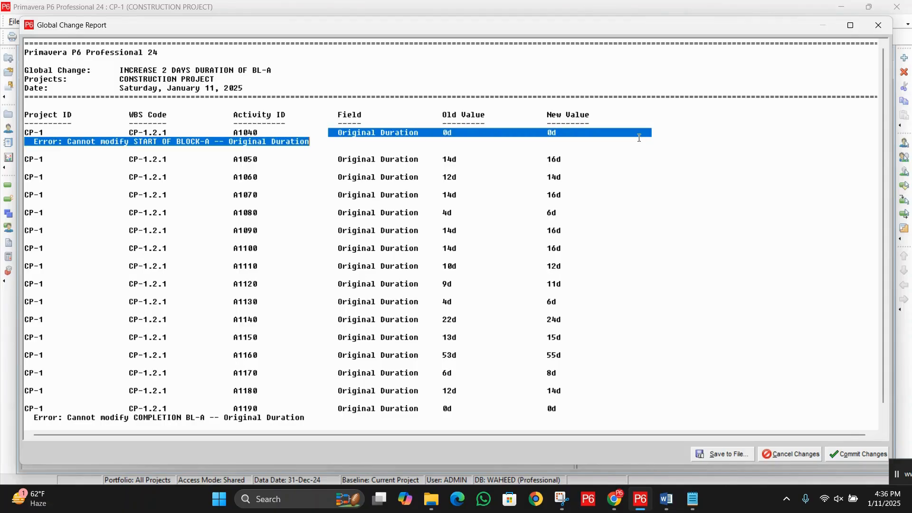
pyautogui.click(501, 144)
pyautogui.moveTo(432, 133); pyautogui.dragTo(562, 133)
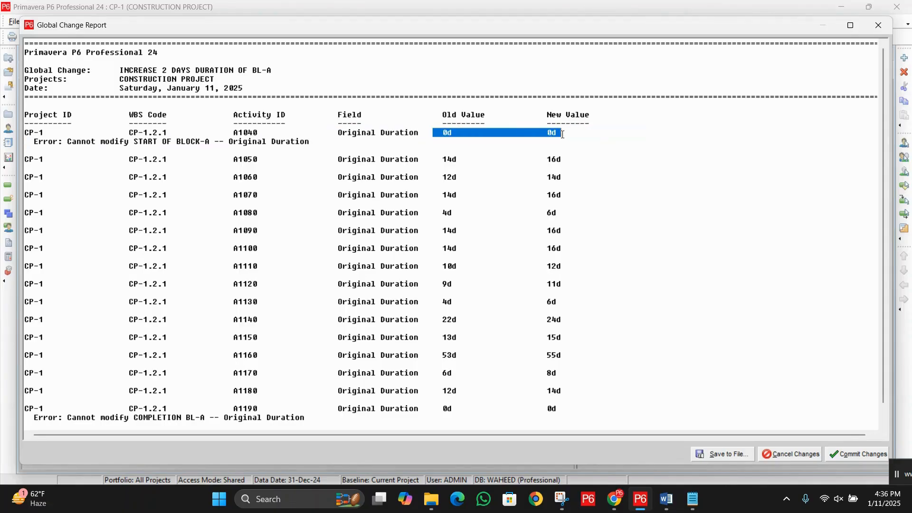
pyautogui.click(480, 147)
pyautogui.scroll(-1, 437, 201)
pyautogui.scroll(1, 440, 208)
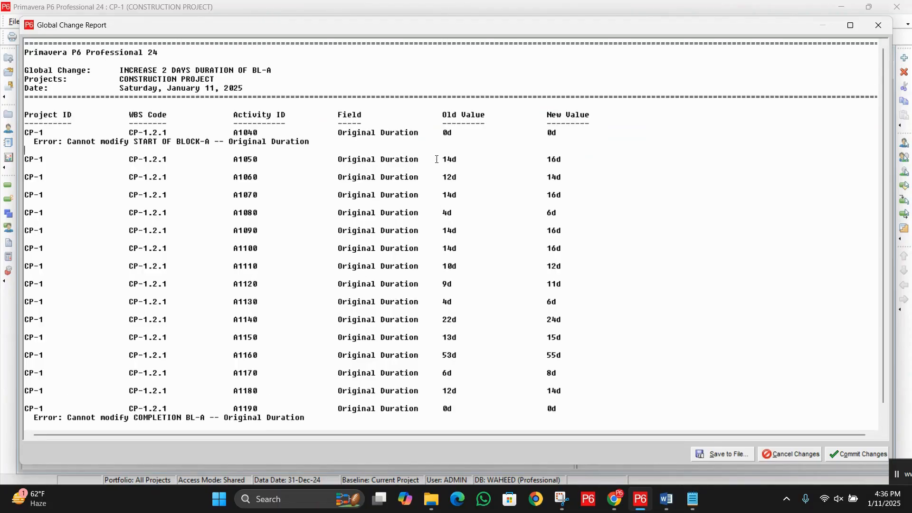
# Step: Compare the old and new Original Durations of Block A activities A1050, A1060 and A1070 in the report
pyautogui.moveTo(437, 160); pyautogui.dragTo(589, 159)
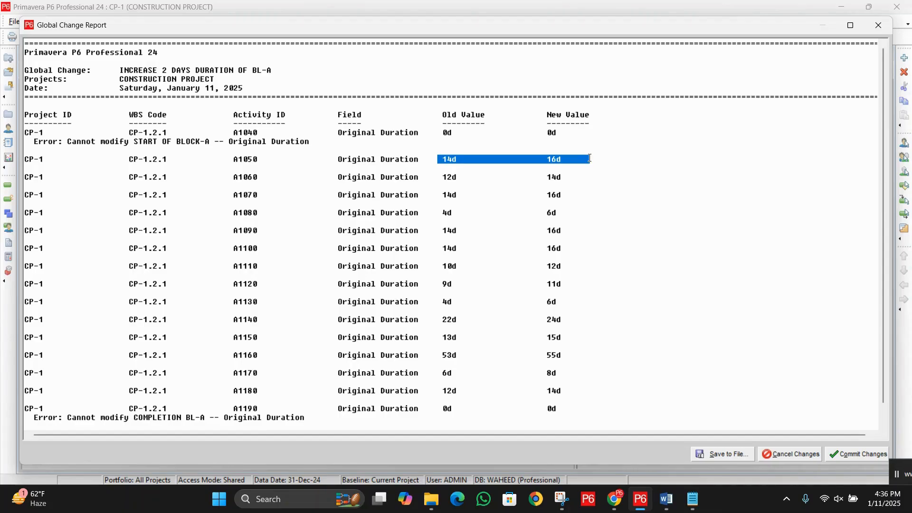
pyautogui.moveTo(432, 178); pyautogui.dragTo(604, 177)
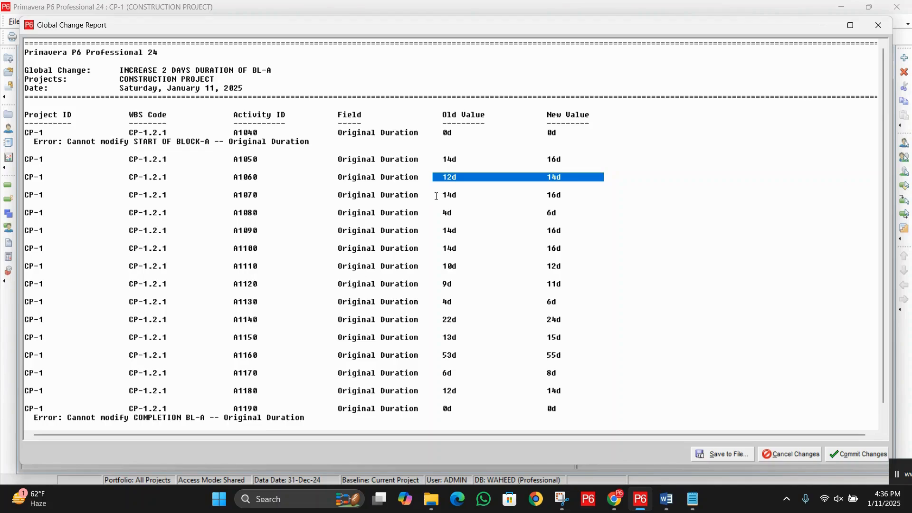
pyautogui.moveTo(438, 195); pyautogui.dragTo(625, 196)
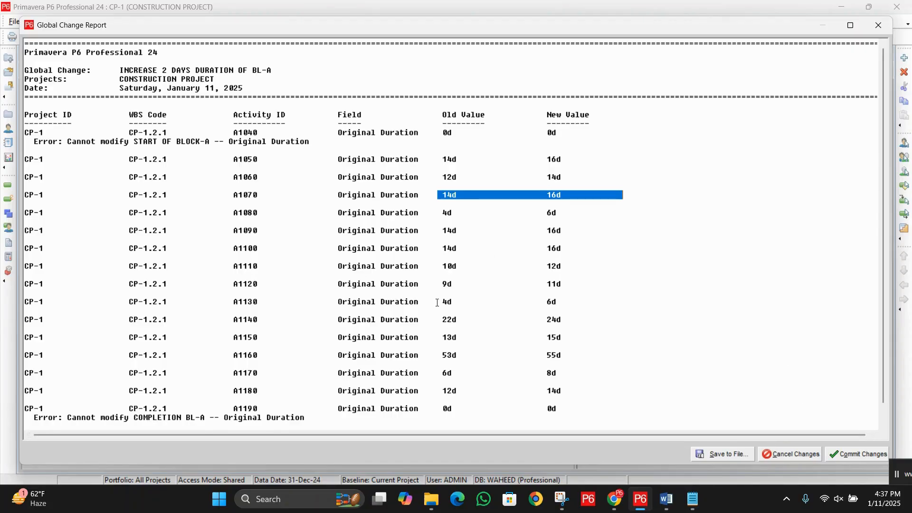
# Step: Cancel the reported Block A duration changes and add a new global change
pyautogui.click(791, 455)
pyautogui.click(445, 267)
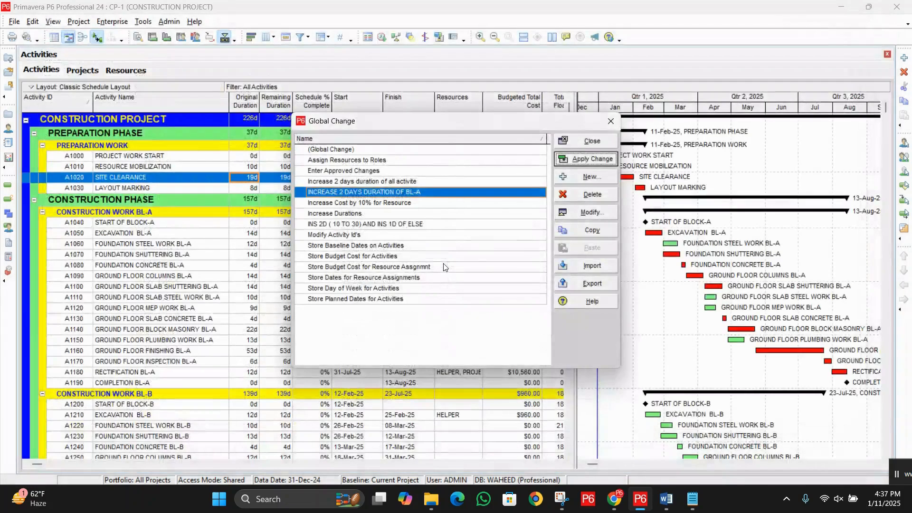
pyautogui.click(579, 178)
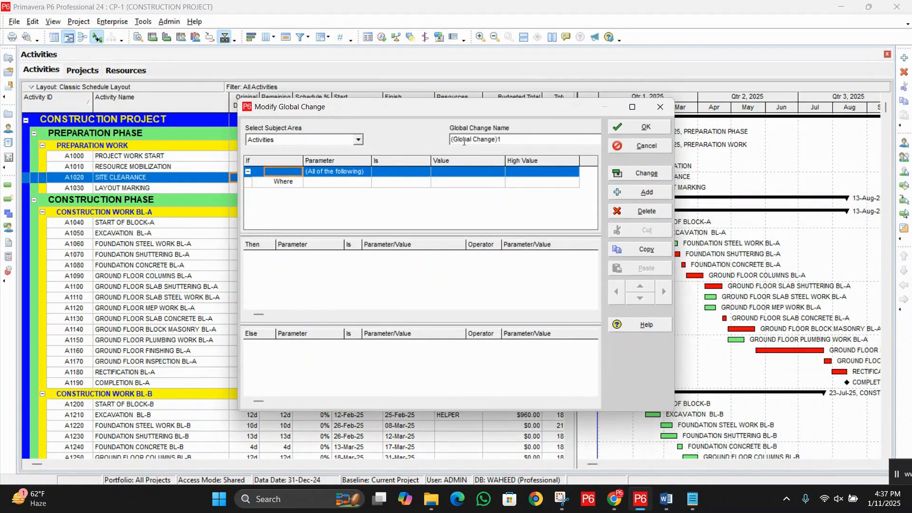
# Step: Name the new global change DECREASE 1 D OF ALL ACTIVITIES
pyautogui.moveTo(525, 139); pyautogui.dragTo(418, 142)
pyautogui.write('DECREASE 1 D D')
pyautogui.press('BackSpace')
pyautogui.write('OF ALL ACTIVITIES')
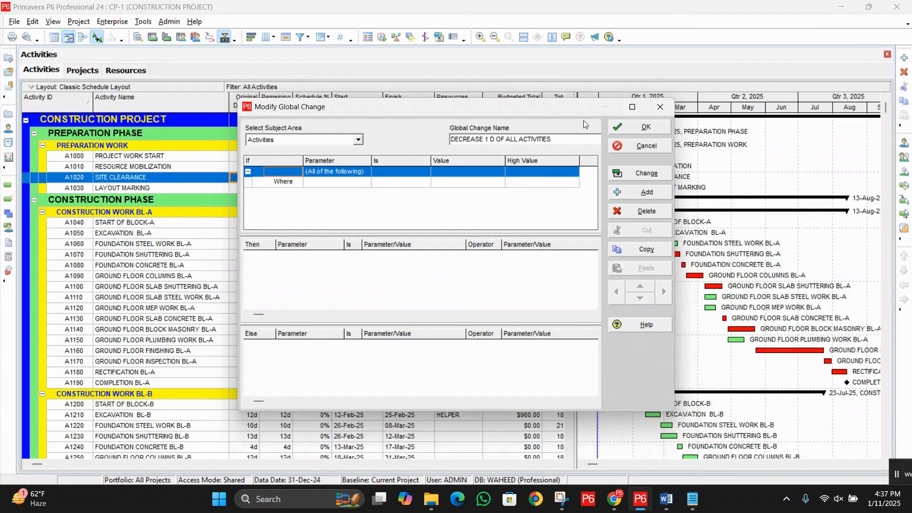
# Step: Set the If condition so that Original Duration is greater than 0d
pyautogui.click(342, 185)
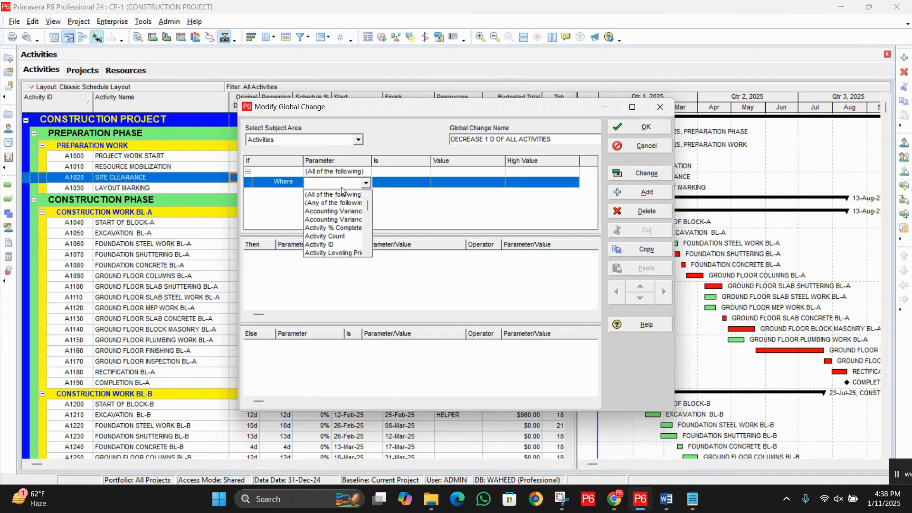
pyautogui.press('o')
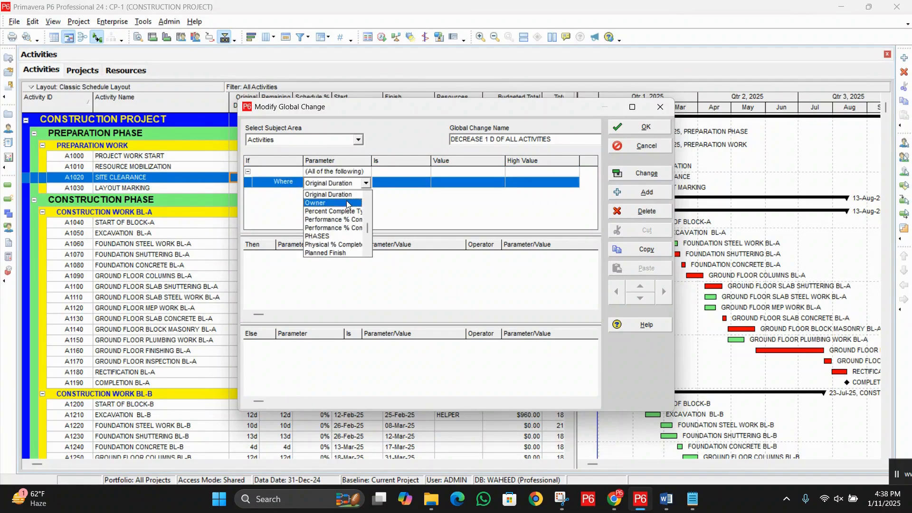
pyautogui.click(351, 198)
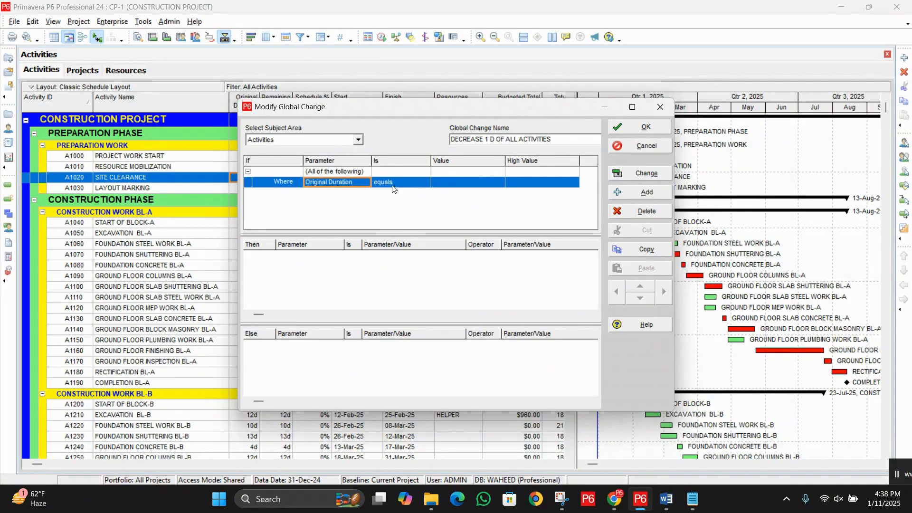
pyautogui.click(405, 186)
pyautogui.click(404, 205)
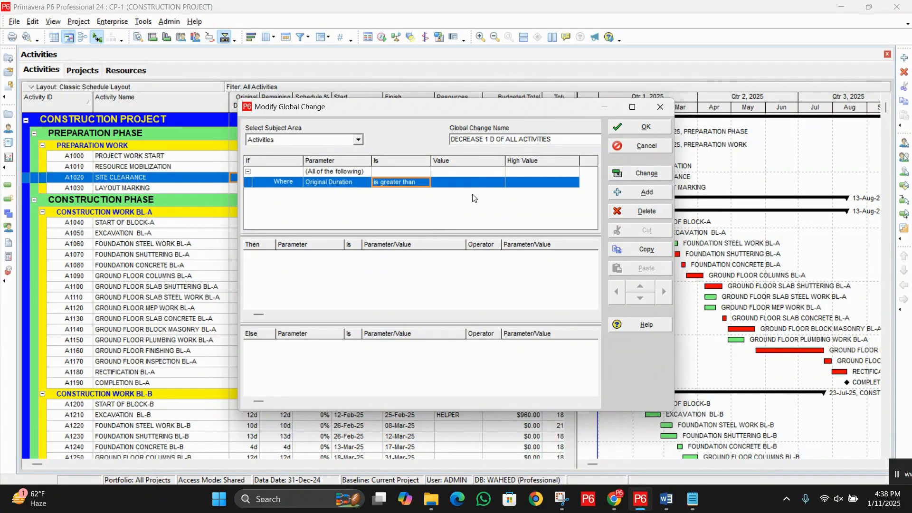
pyautogui.click(476, 186)
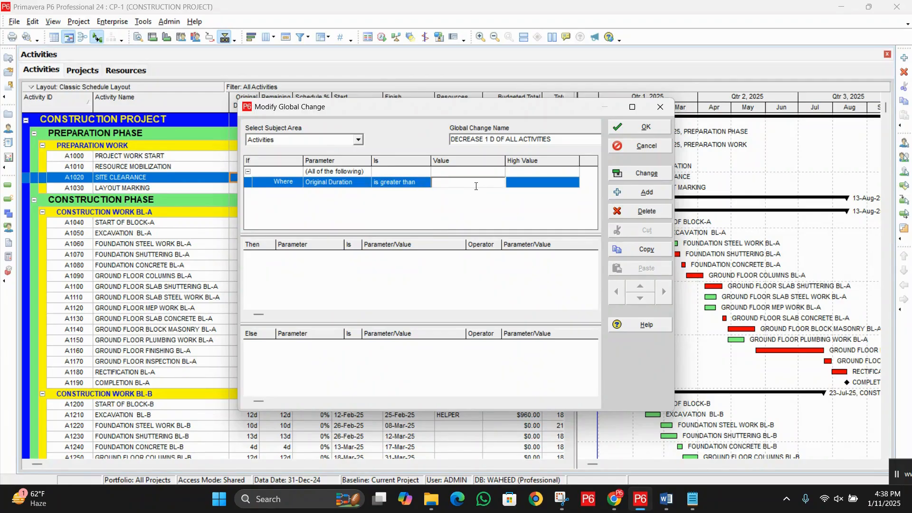
pyautogui.write('0')
pyautogui.click(366, 281)
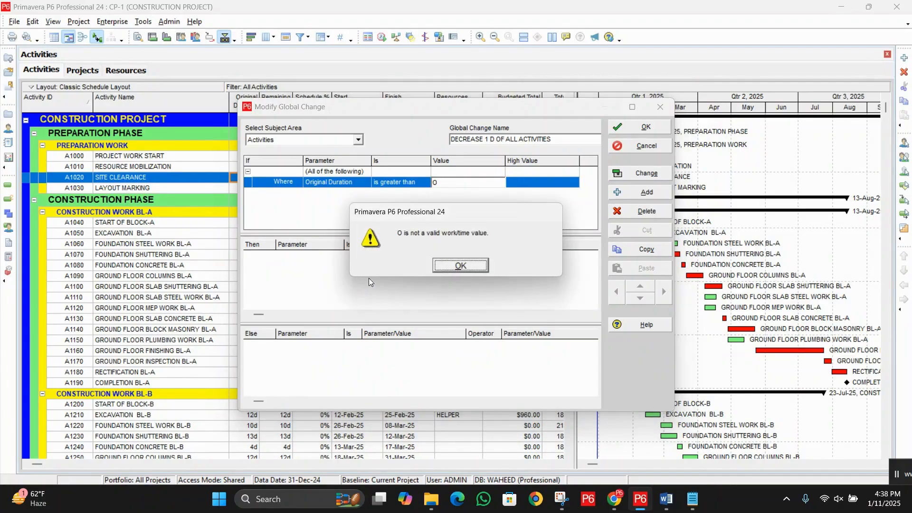
pyautogui.click(460, 265)
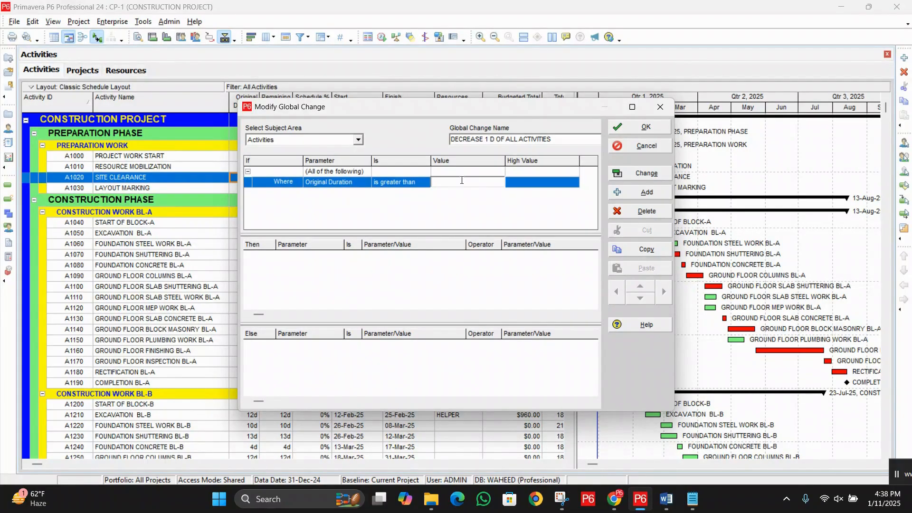
pyautogui.write('0d')
pyautogui.click(465, 277)
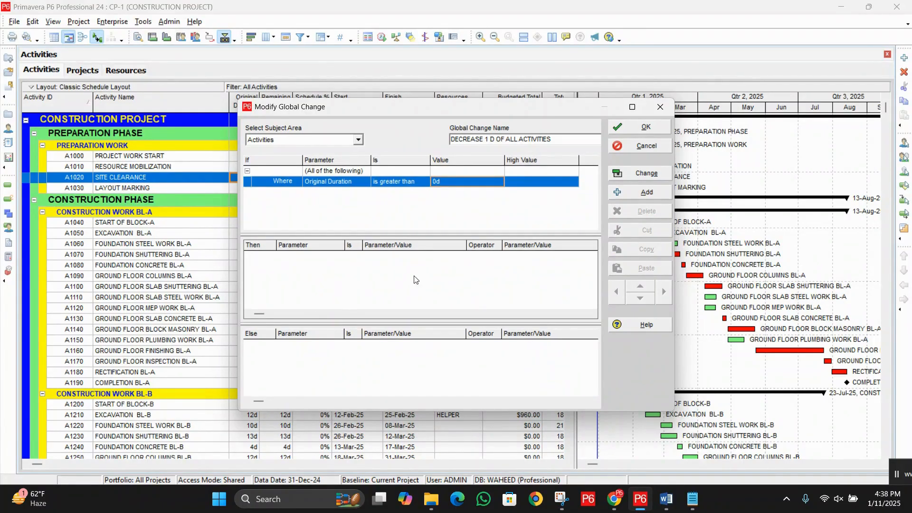
# Step: Add a Then statement that sets Original Duration equal to Original Duration
pyautogui.click(631, 192)
pyautogui.click(341, 259)
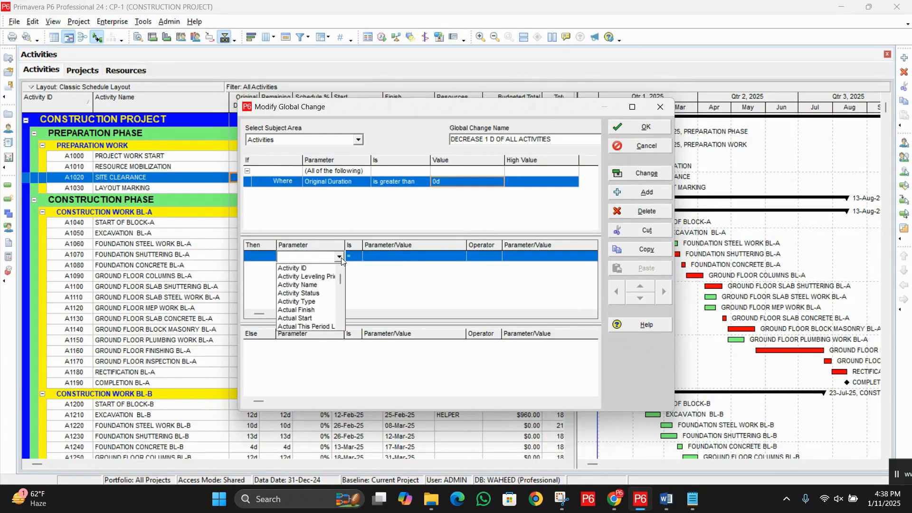
pyautogui.press('o')
pyautogui.click(319, 268)
pyautogui.click(404, 259)
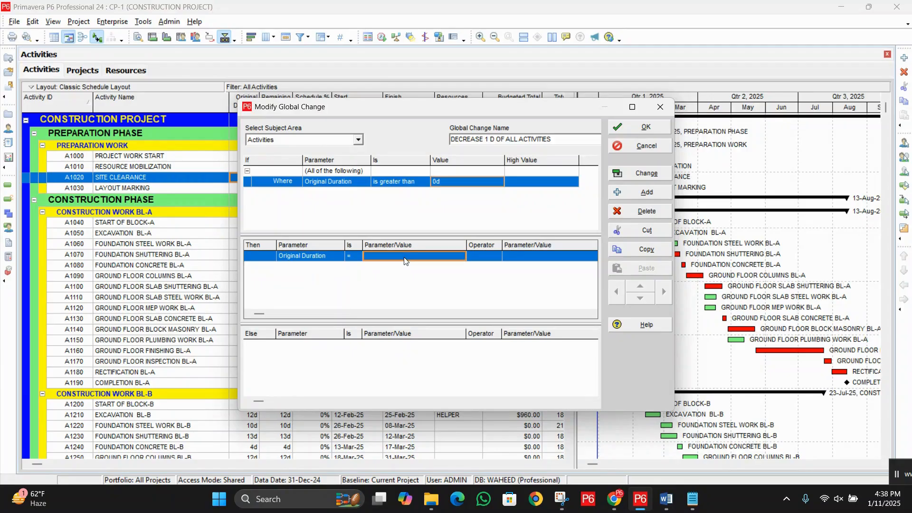
pyautogui.click(404, 259)
pyautogui.click(389, 267)
# Step: Complete the Then statement with the - operator and the custom value 1d
pyautogui.click(487, 258)
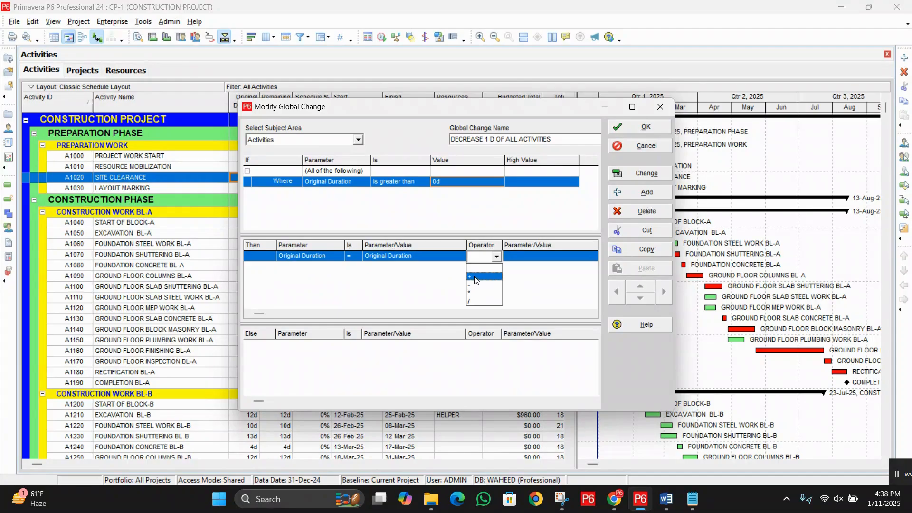
pyautogui.click(474, 285)
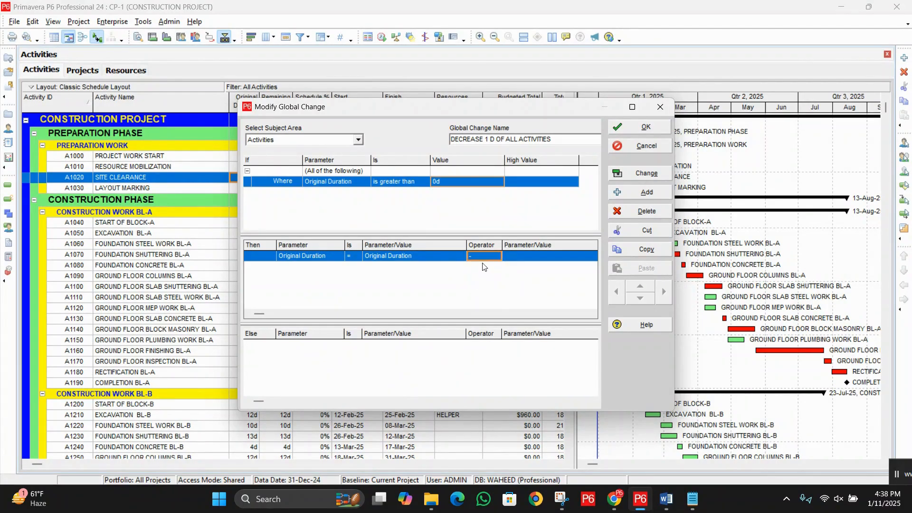
pyautogui.click(541, 257)
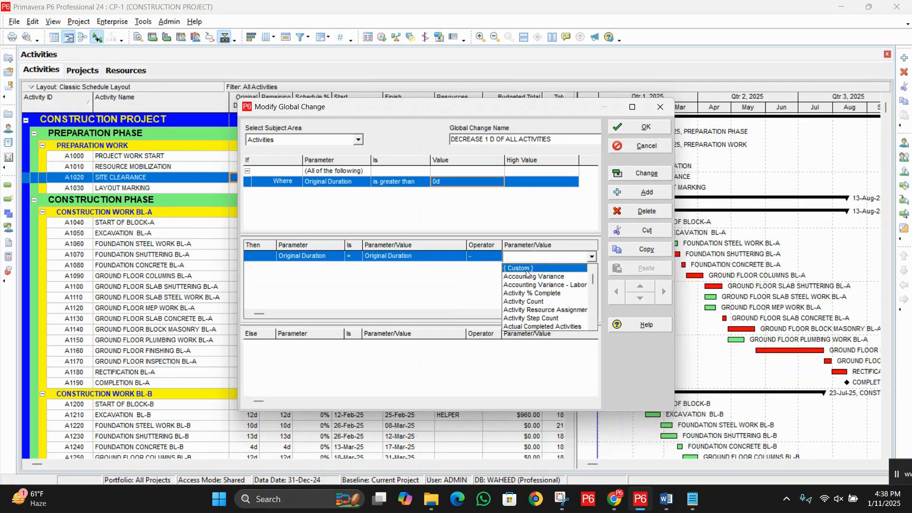
pyautogui.click(528, 268)
pyautogui.write('1d')
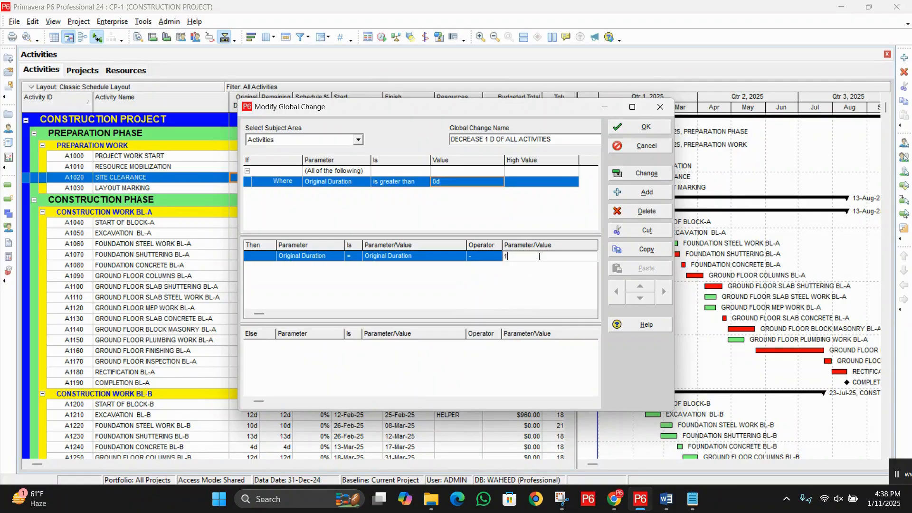
pyautogui.press('Return')
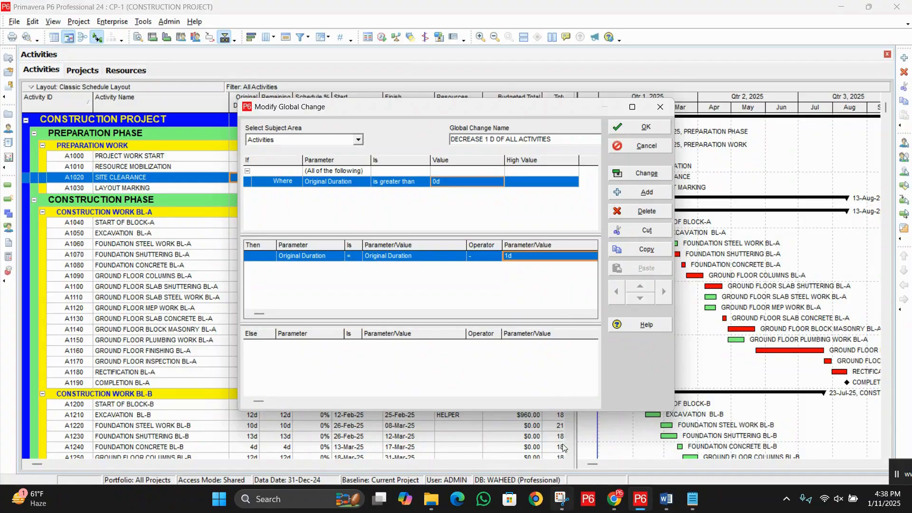
# Step: Save the one-day decrease global change and apply it to open its report
pyautogui.click(654, 128)
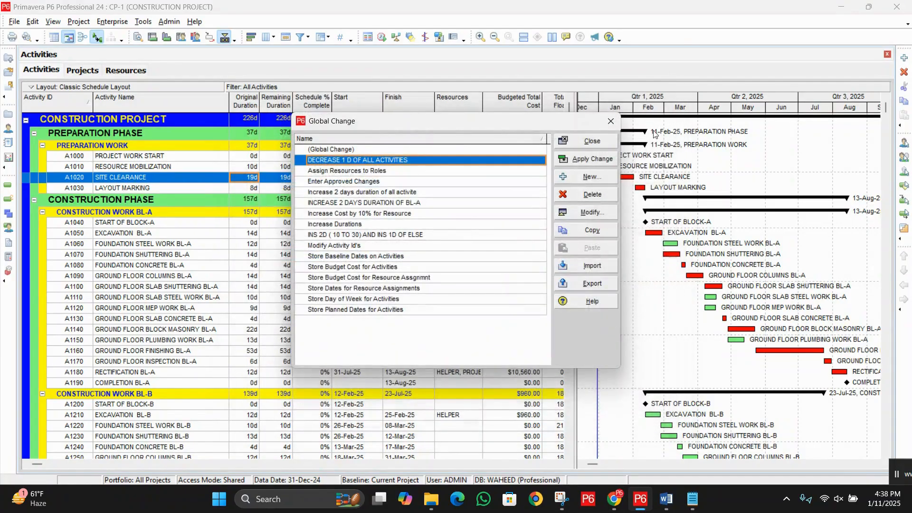
pyautogui.click(592, 159)
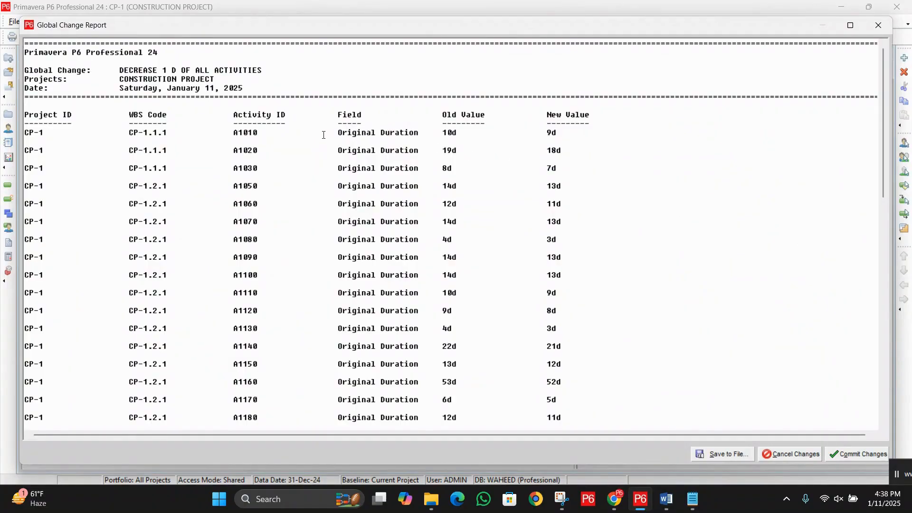
# Step: Compare the old and new Original Durations in the report, from activity A1010 through the last listed activity
pyautogui.moveTo(323, 135); pyautogui.dragTo(624, 152)
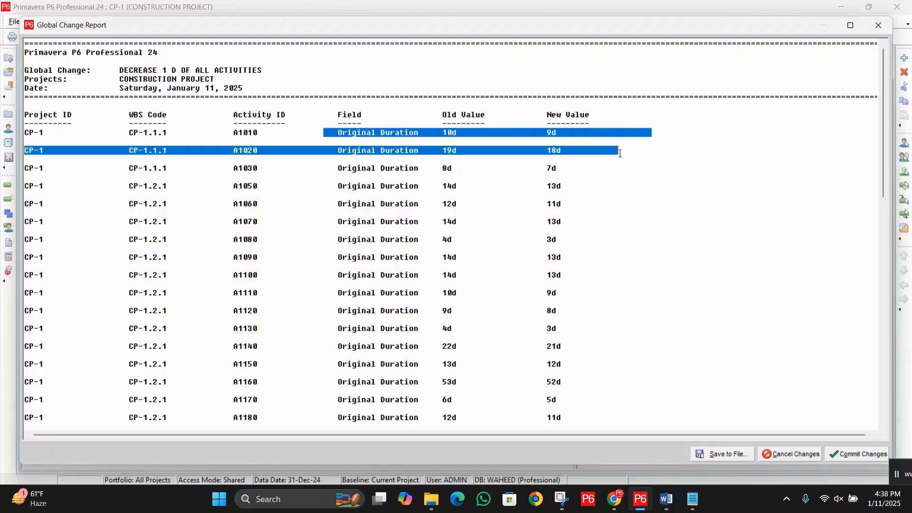
pyautogui.click(487, 193)
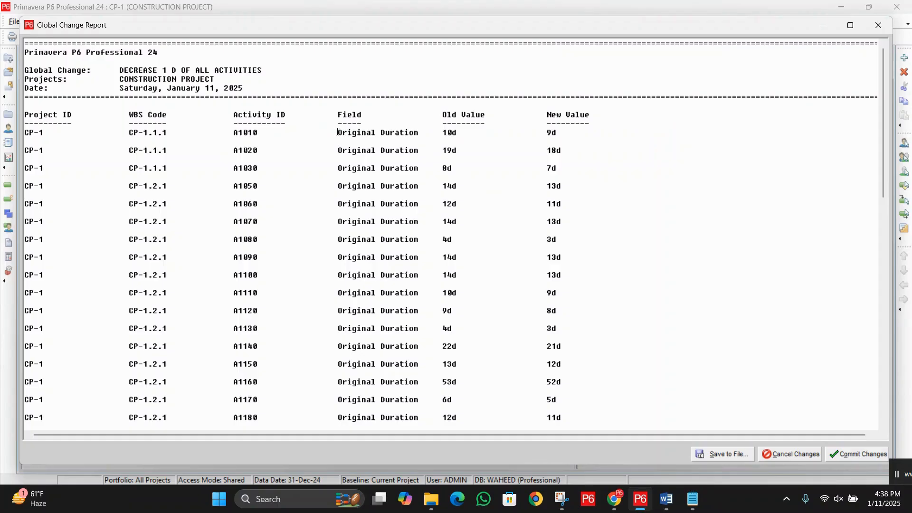
pyautogui.moveTo(335, 133); pyautogui.dragTo(597, 151)
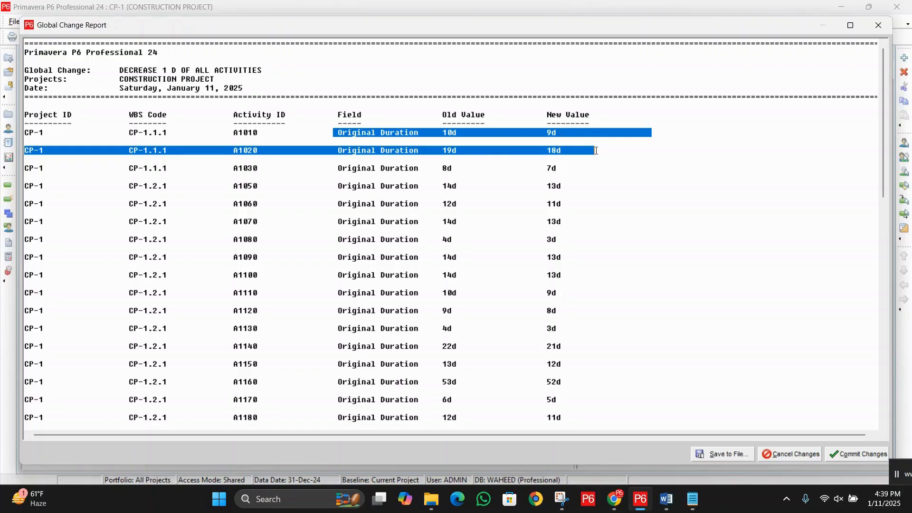
pyautogui.click(444, 144)
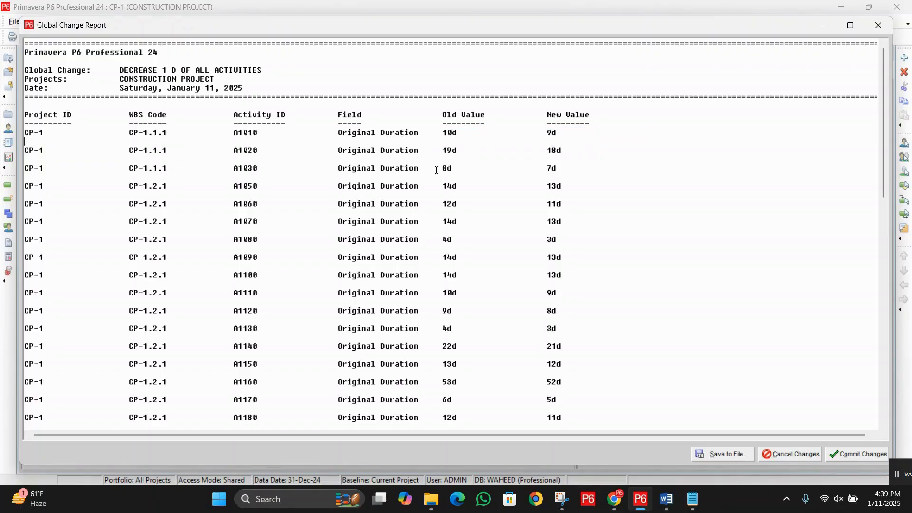
pyautogui.moveTo(433, 168); pyautogui.dragTo(645, 171)
pyautogui.moveTo(442, 186); pyautogui.dragTo(687, 188)
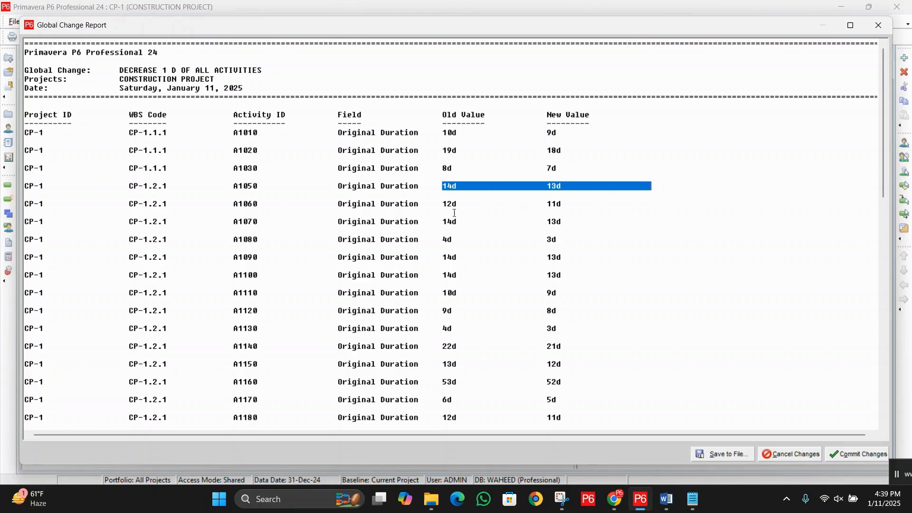
pyautogui.click(443, 211)
pyautogui.moveTo(442, 225); pyautogui.dragTo(666, 227)
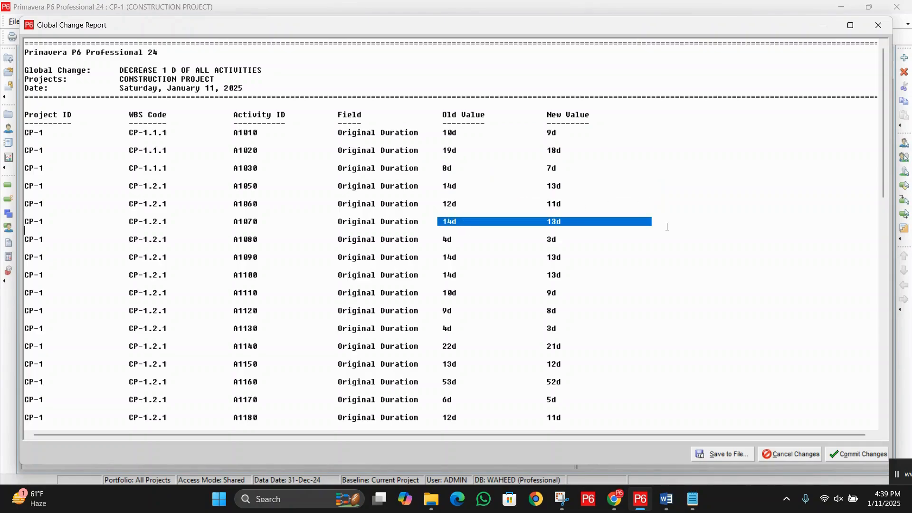
pyautogui.moveTo(443, 246); pyautogui.dragTo(624, 241)
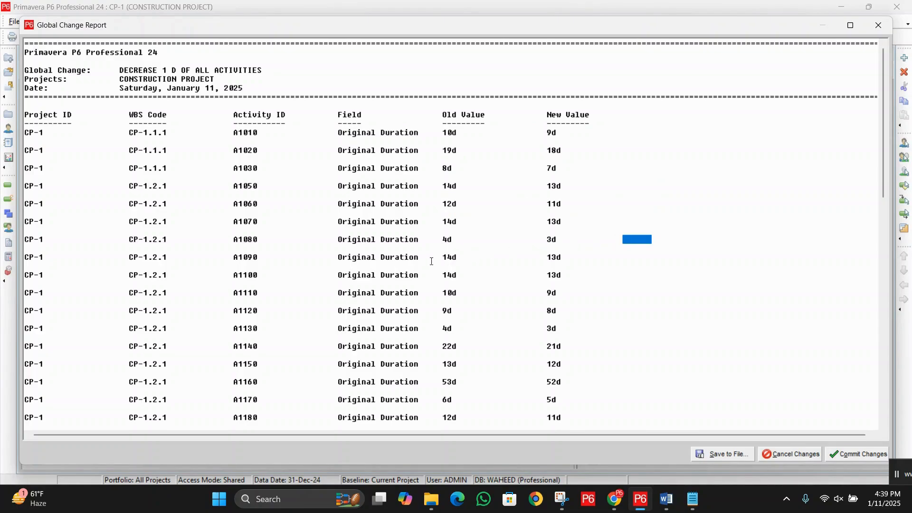
pyautogui.moveTo(428, 258); pyautogui.dragTo(592, 258)
pyautogui.moveTo(433, 276); pyautogui.dragTo(586, 280)
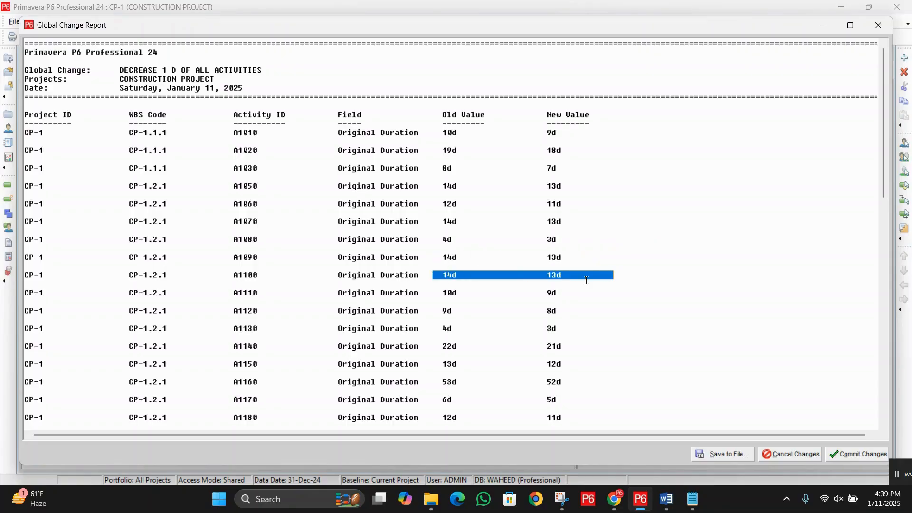
pyautogui.scroll(-10, 603, 266)
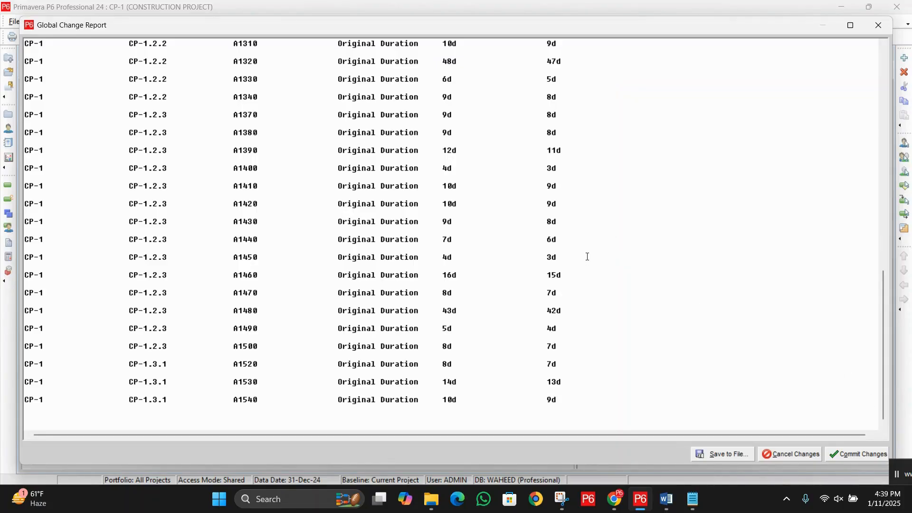
# Step: Commit the one-day decrease without saving a log file and close the global change list
pyautogui.click(842, 457)
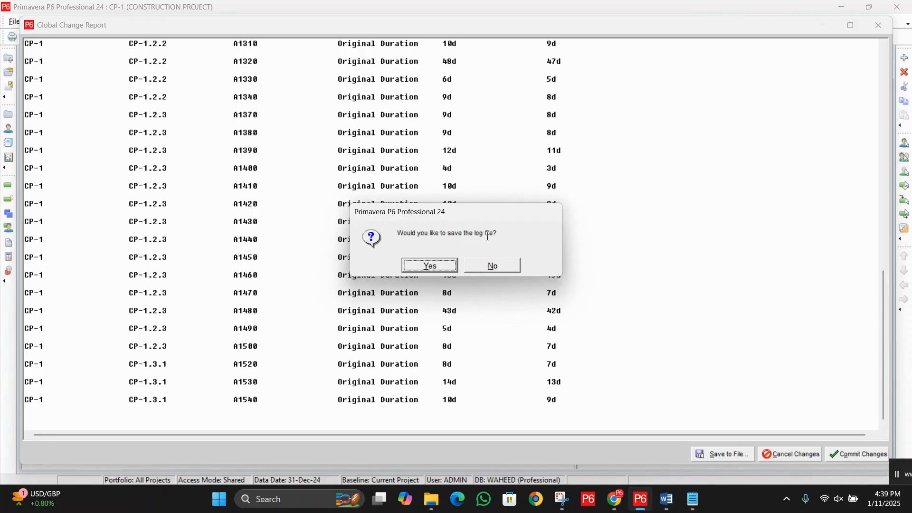
pyautogui.click(503, 270)
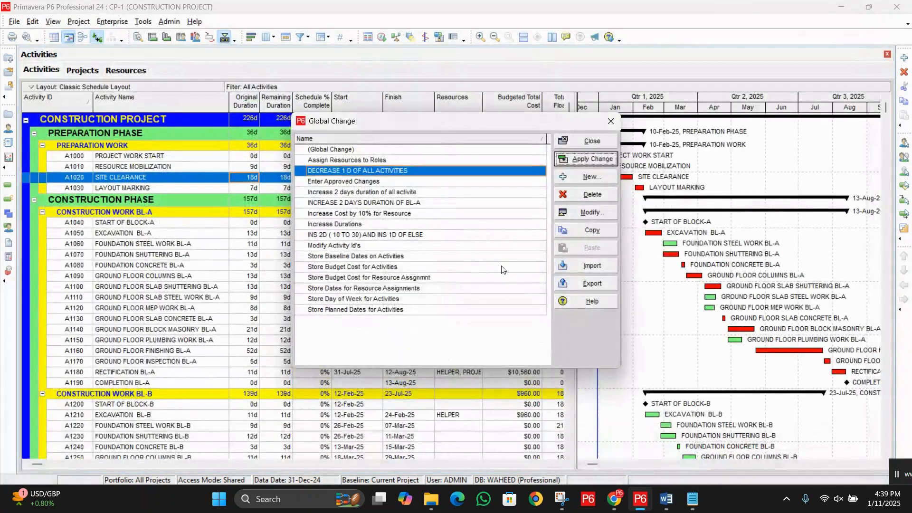
pyautogui.click(600, 142)
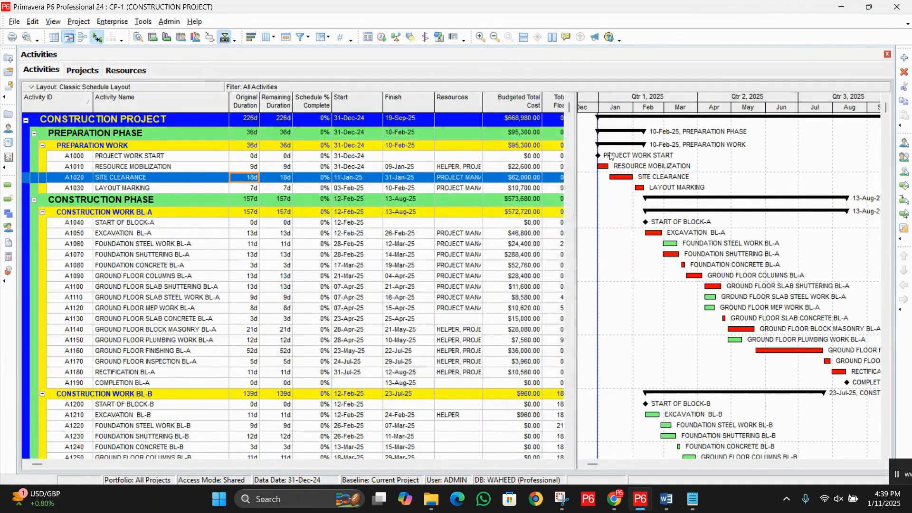
# Step: Reschedule the project using its own data date and check the Original Duration of LAYOUT MARKING
pyautogui.click(382, 37)
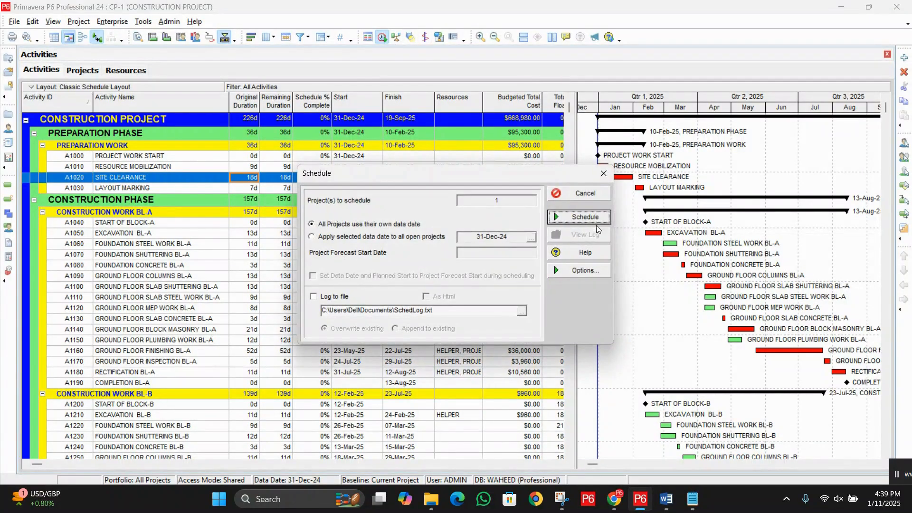
pyautogui.click(591, 219)
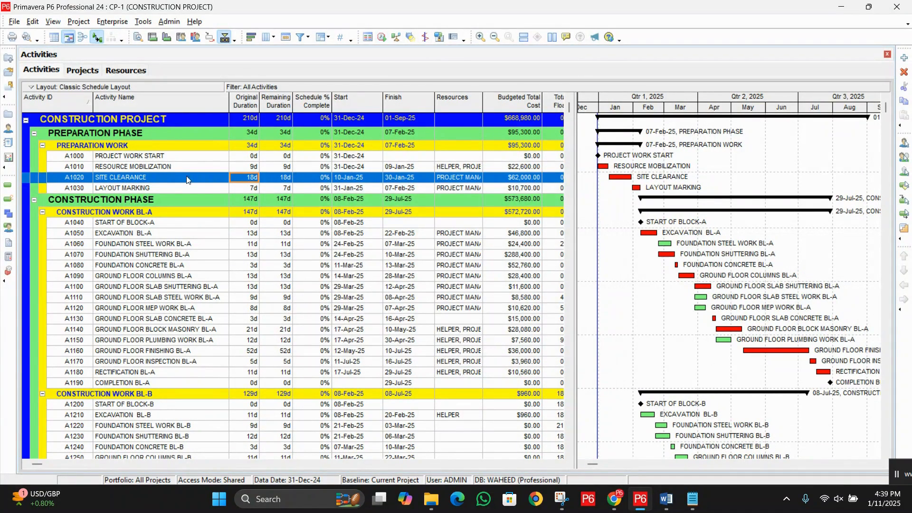
pyautogui.click(253, 187)
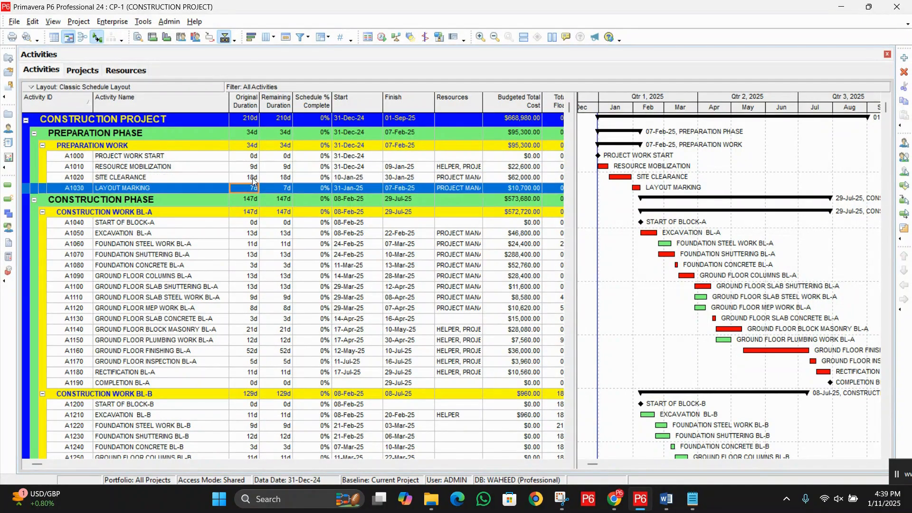
# Step: Check the Original Durations of the preparation work and Block-A activities from RESOURCE MOBILIZATION through the ground floor work
pyautogui.click(253, 178)
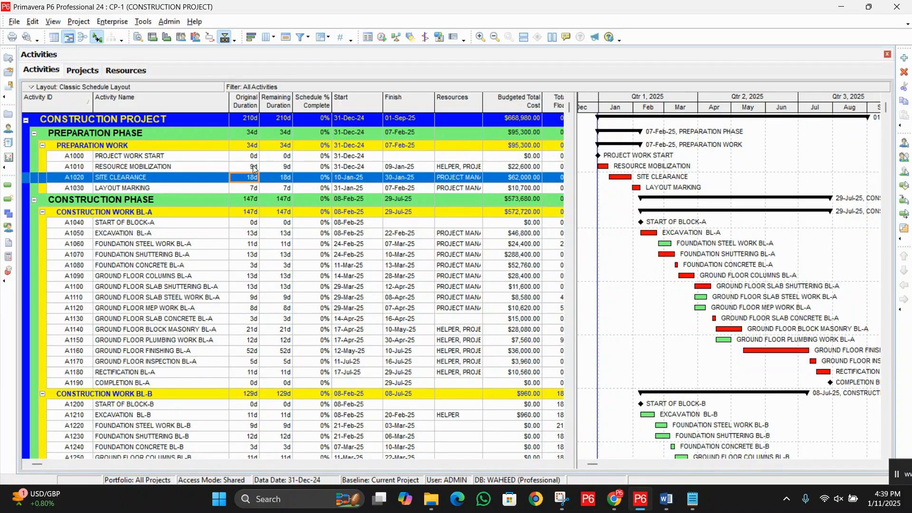
pyautogui.click(254, 166)
pyautogui.click(252, 178)
pyautogui.click(254, 167)
pyautogui.click(255, 178)
pyautogui.click(253, 189)
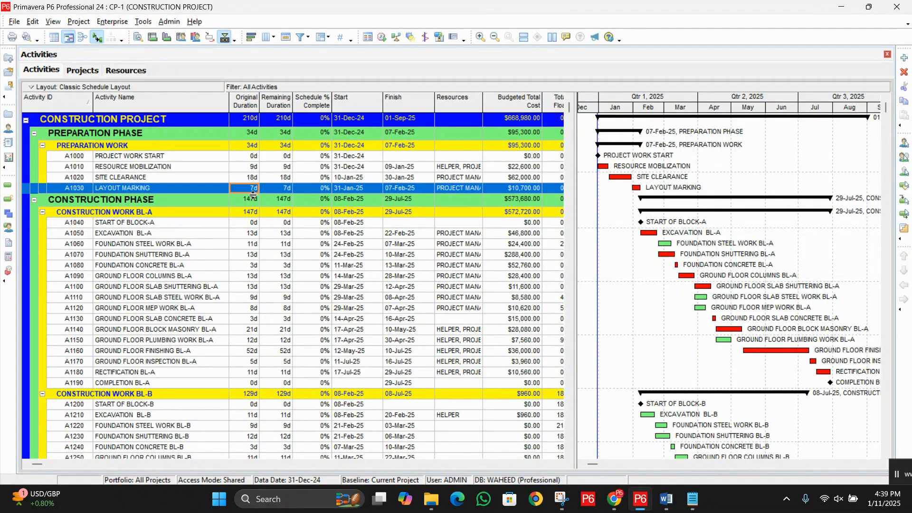
pyautogui.click(250, 235)
pyautogui.click(251, 263)
pyautogui.moveTo(256, 281); pyautogui.dragTo(257, 283)
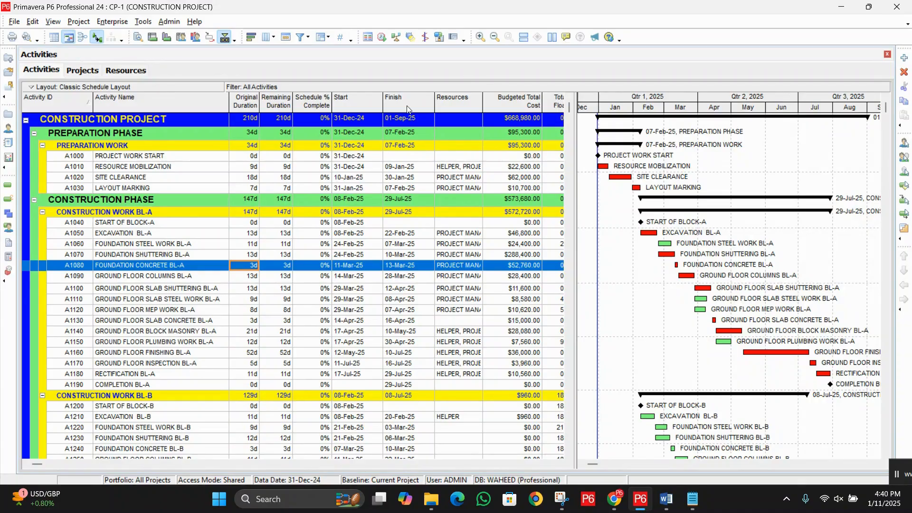
# Step: Create a new global change with Activity Resource Assignments as its subject area
pyautogui.click(143, 22)
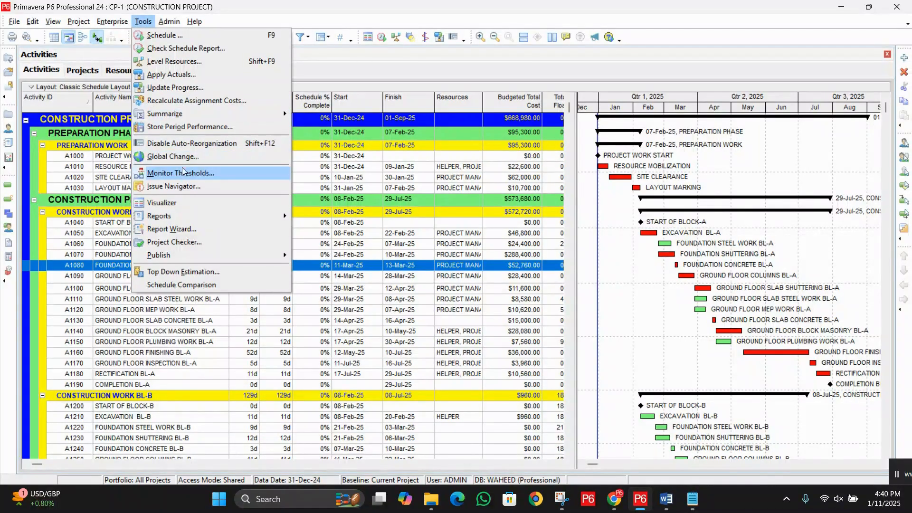
pyautogui.click(183, 157)
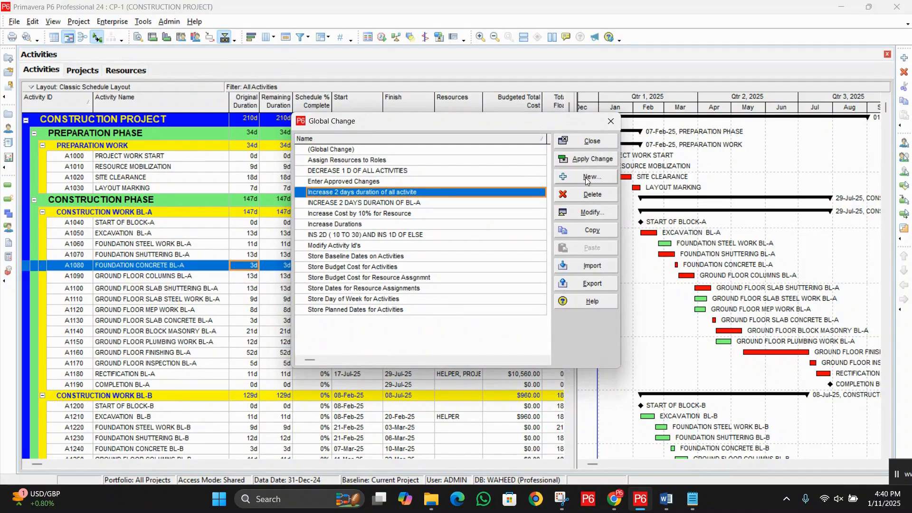
pyautogui.click(585, 177)
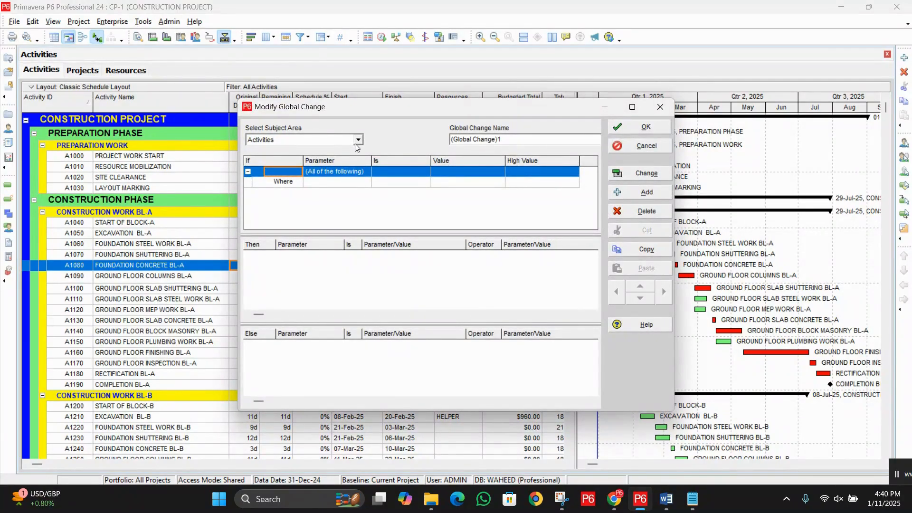
pyautogui.click(359, 141)
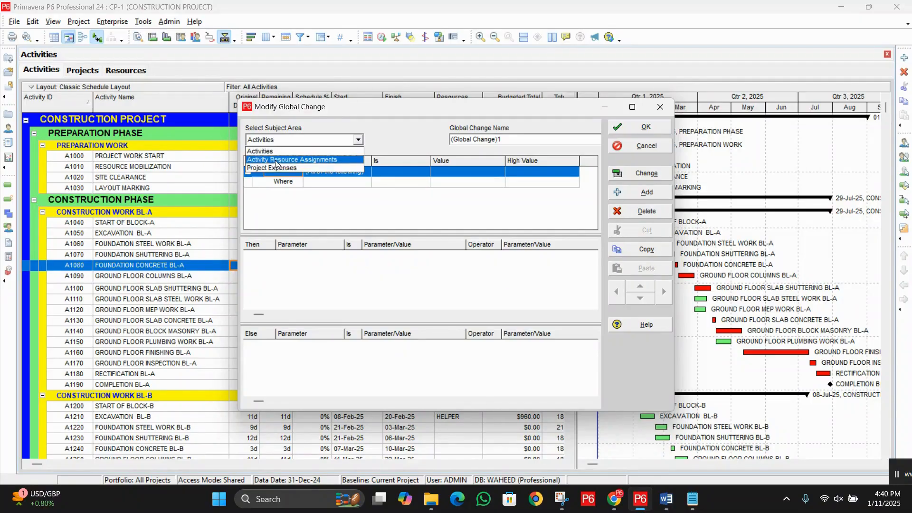
pyautogui.click(328, 163)
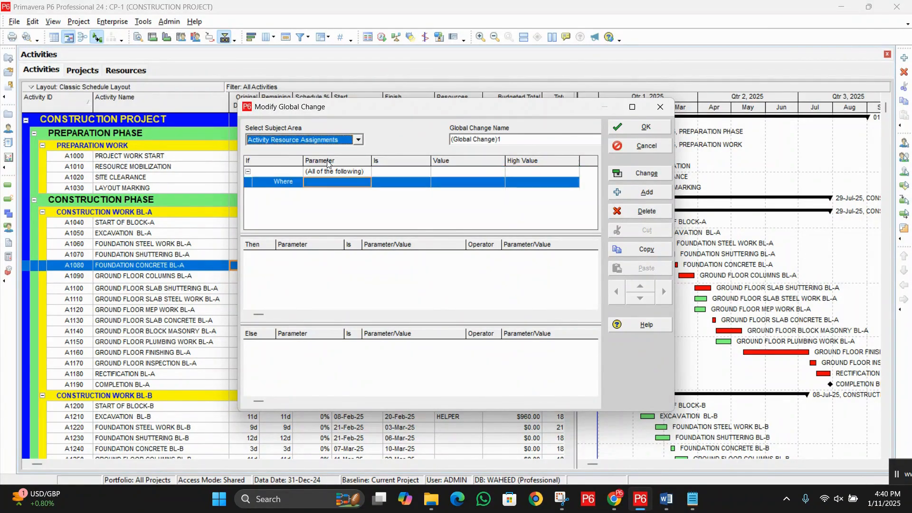
# Step: Name the global change "BUDGETED COST INCREASED BY 10%"
pyautogui.click(521, 139)
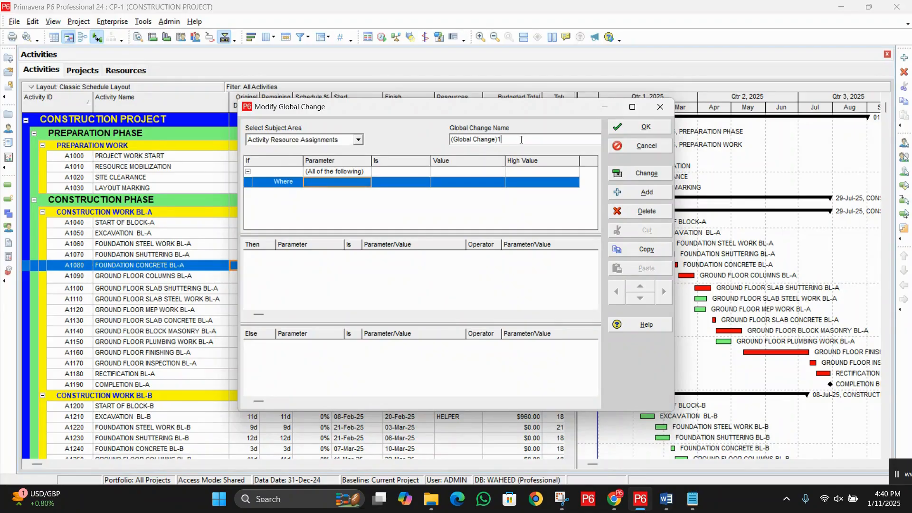
pyautogui.moveTo(527, 142); pyautogui.dragTo(437, 152)
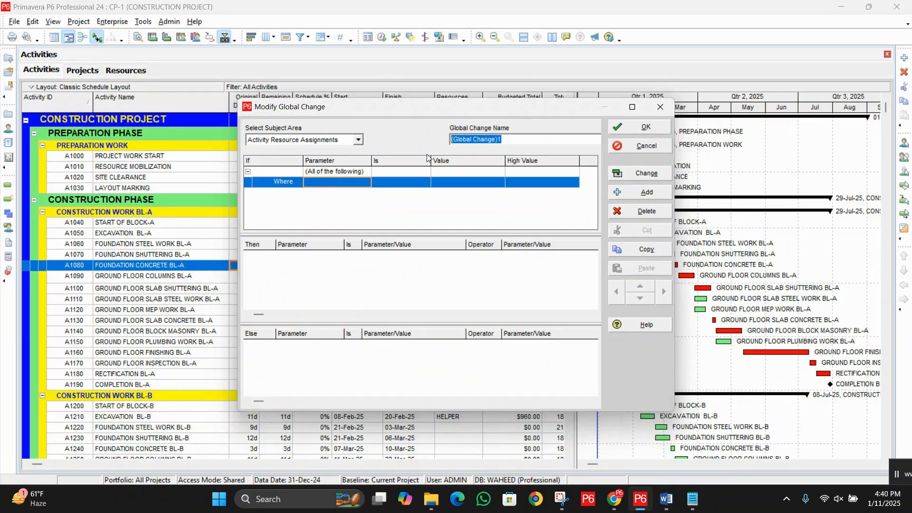
pyautogui.write('BUD')
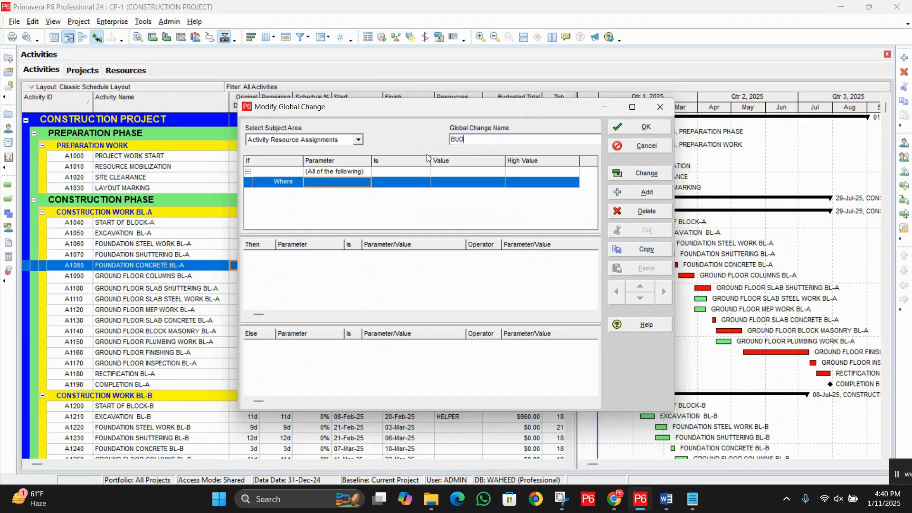
pyautogui.write('GETED COST INCREASED BY 10')
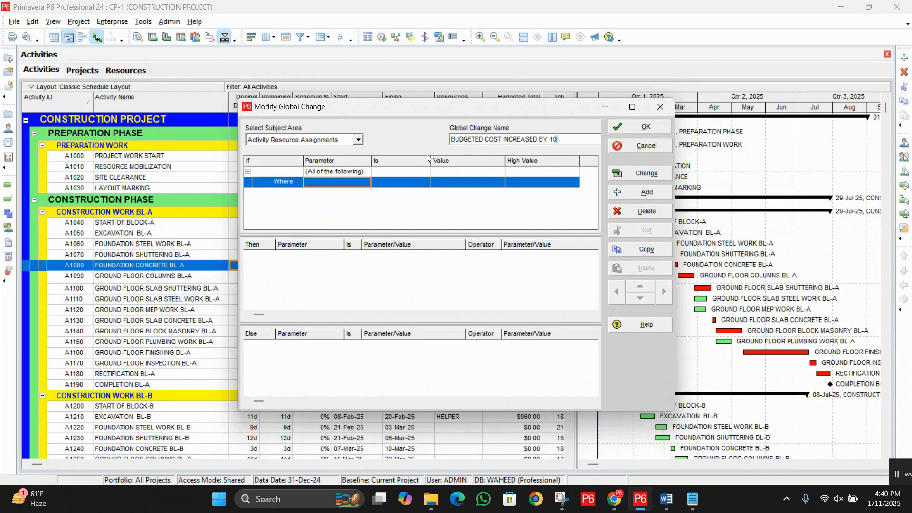
pyautogui.write(' %')
pyautogui.click(484, 138)
# Step: Set the If condition to Budgeted Cost is greater than 0
pyautogui.click(338, 185)
pyautogui.press('b')
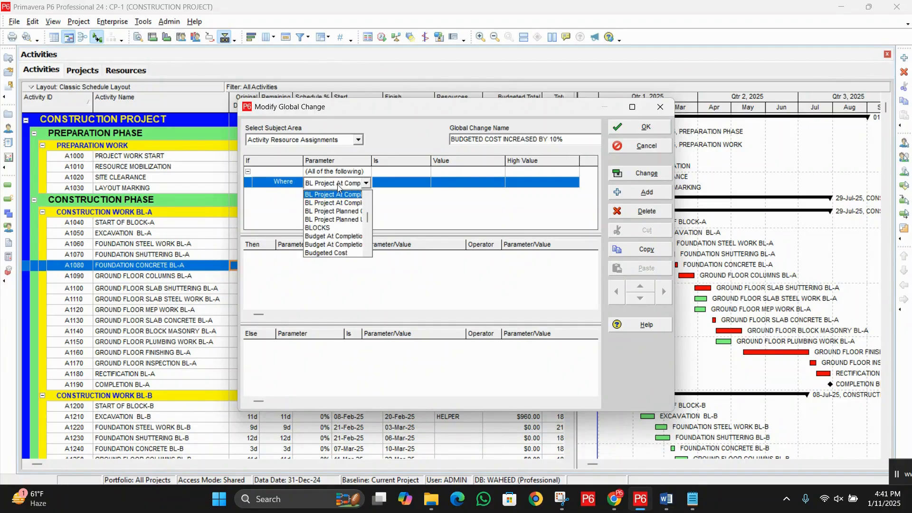
pyautogui.click(348, 255)
pyautogui.click(400, 184)
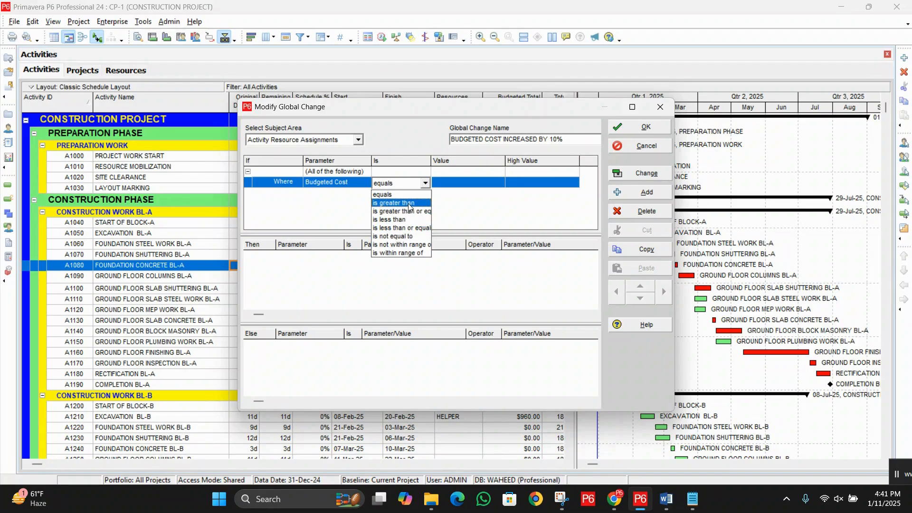
pyautogui.click(403, 204)
pyautogui.click(471, 184)
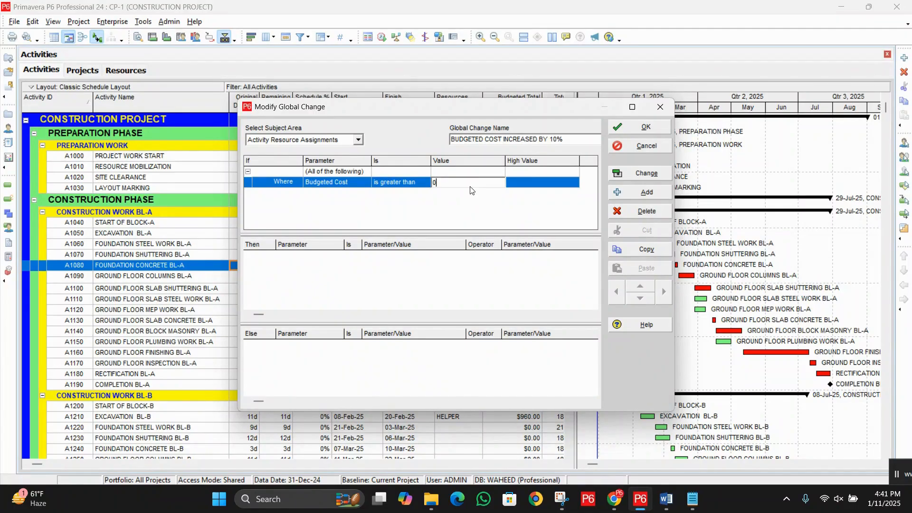
# Step: Add a Then statement that sets Budgeted Cost equal to Budgeted Cost
pyautogui.click(484, 264)
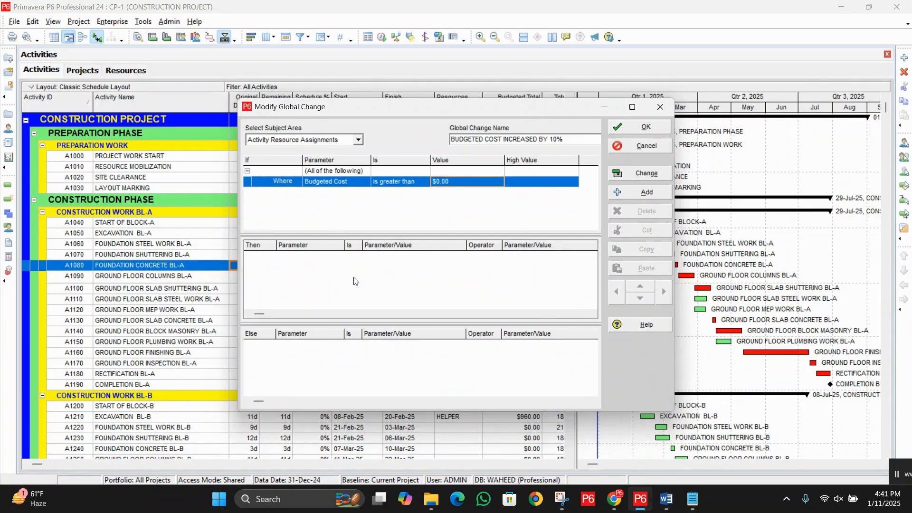
pyautogui.click(648, 194)
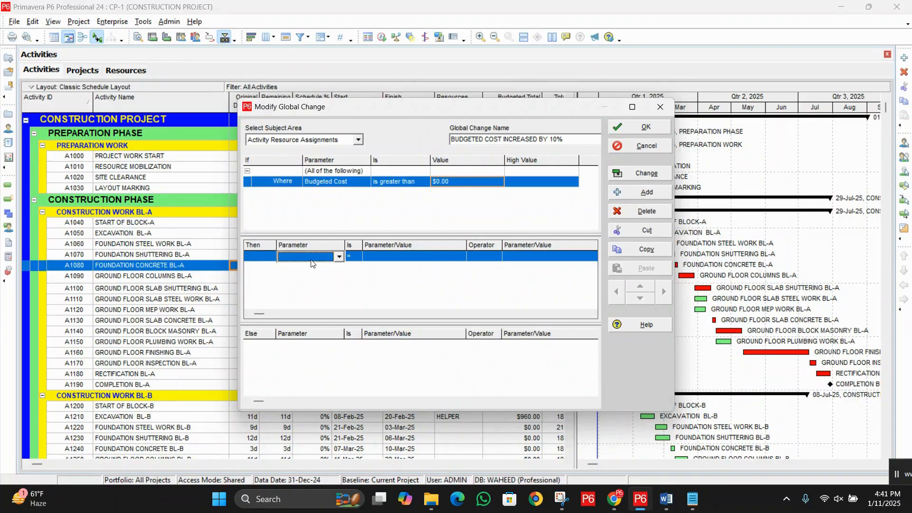
pyautogui.click(338, 257)
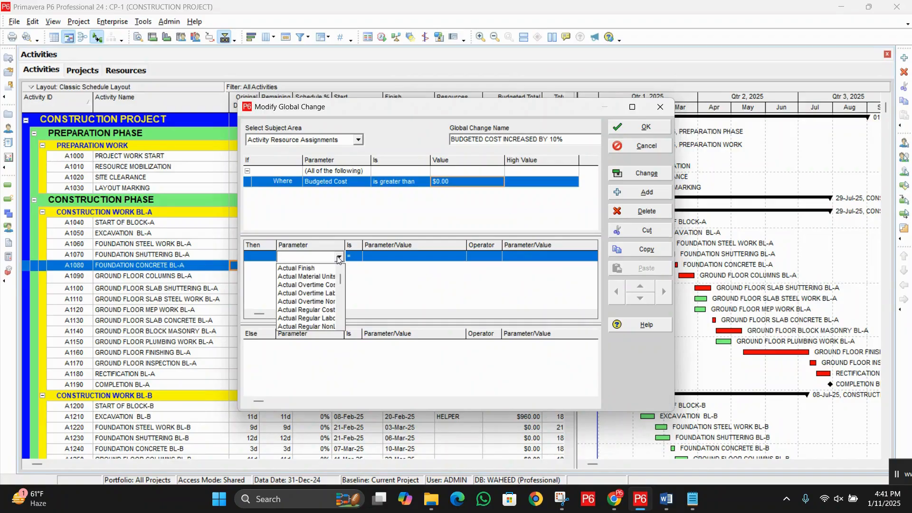
pyautogui.scroll(-1, 337, 257)
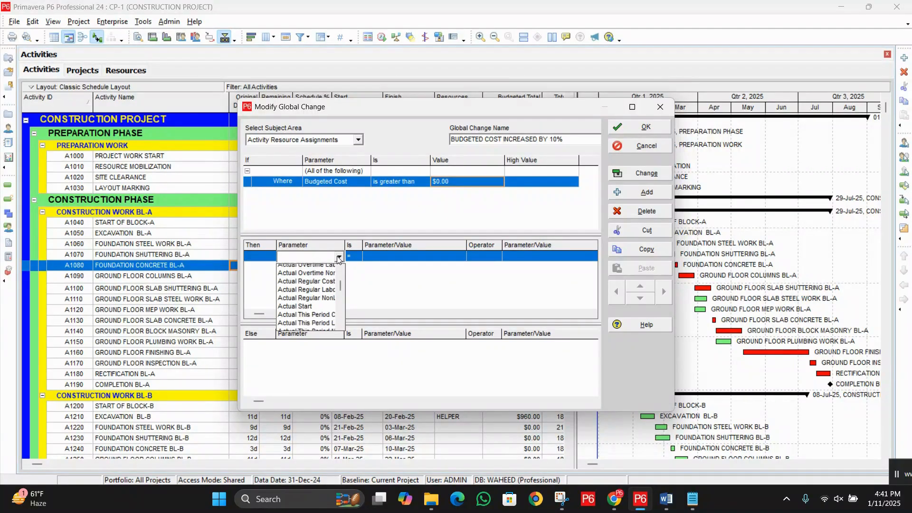
pyautogui.press('b')
pyautogui.click(315, 269)
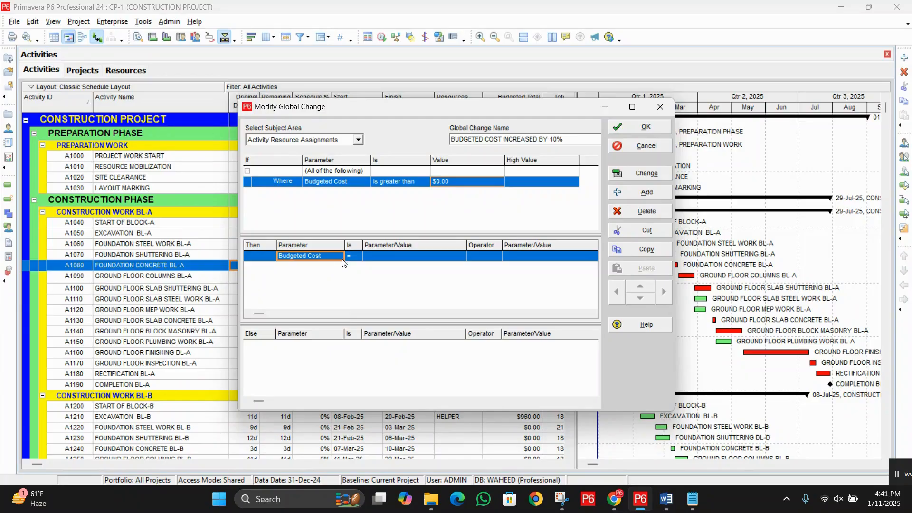
pyautogui.click(392, 259)
pyautogui.press('b')
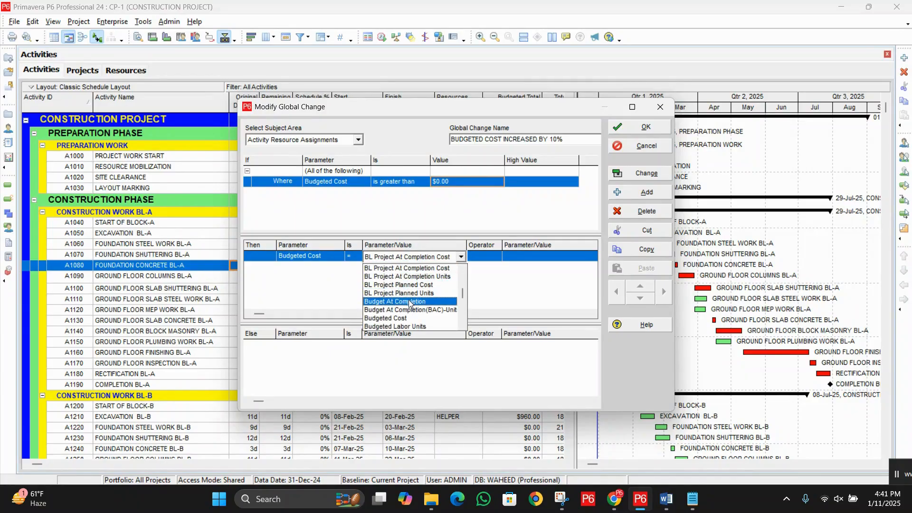
pyautogui.click(409, 317)
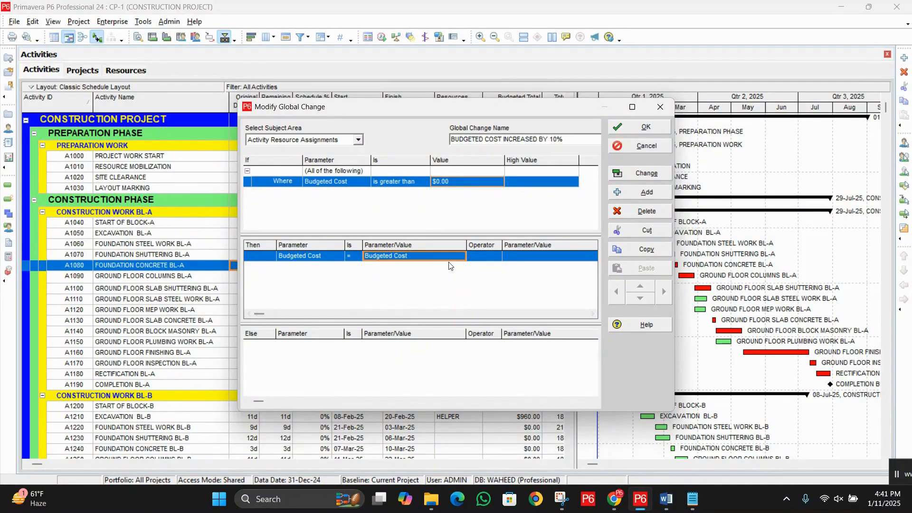
# Step: Complete the Then statement with the multiplication operator and a custom value of 1.10
pyautogui.click(488, 259)
pyautogui.click(488, 261)
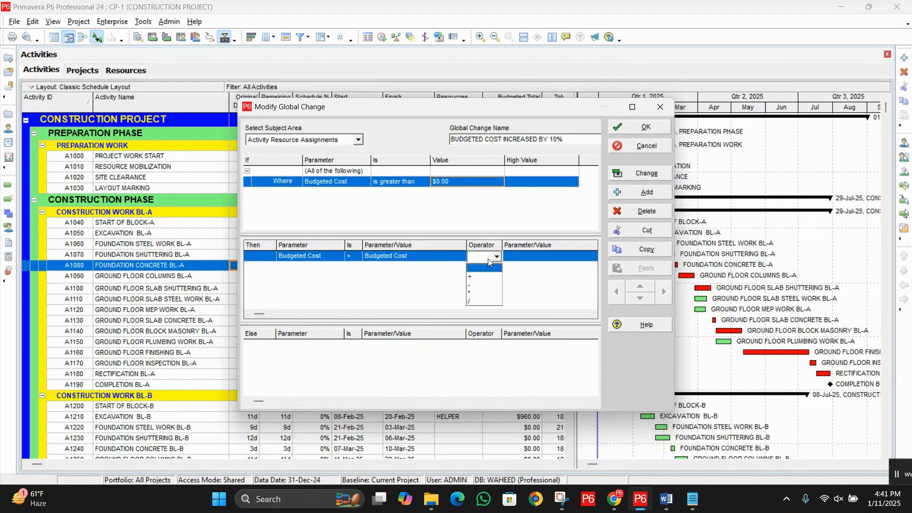
pyautogui.click(477, 293)
pyautogui.doubleClick(527, 259)
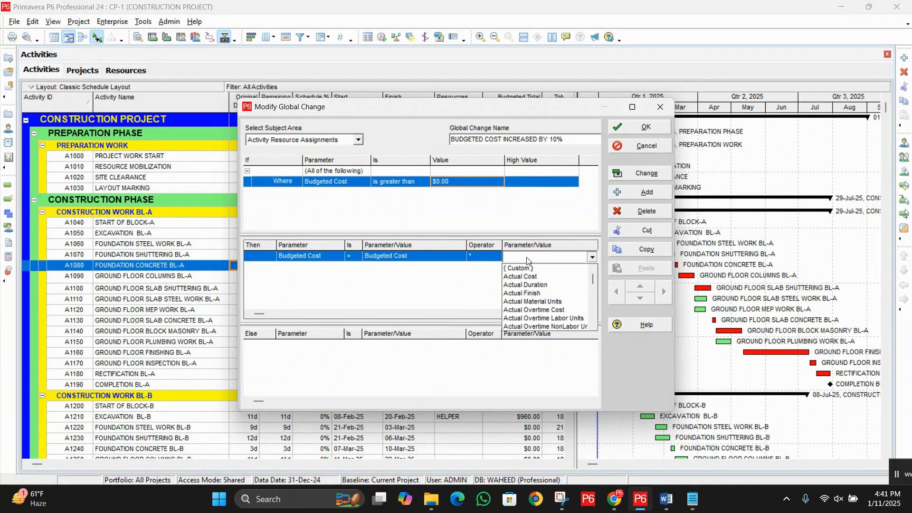
pyautogui.click(526, 269)
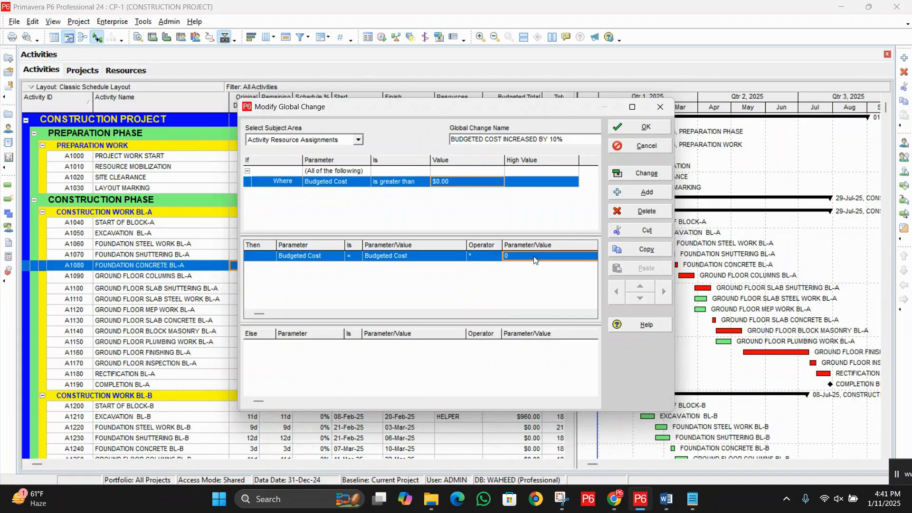
pyautogui.write('1.')
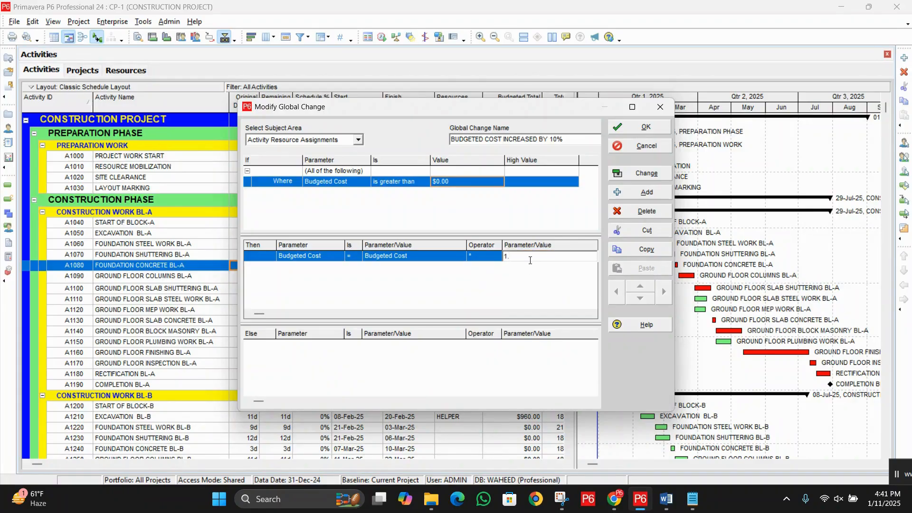
pyautogui.write('10')
pyautogui.click(528, 291)
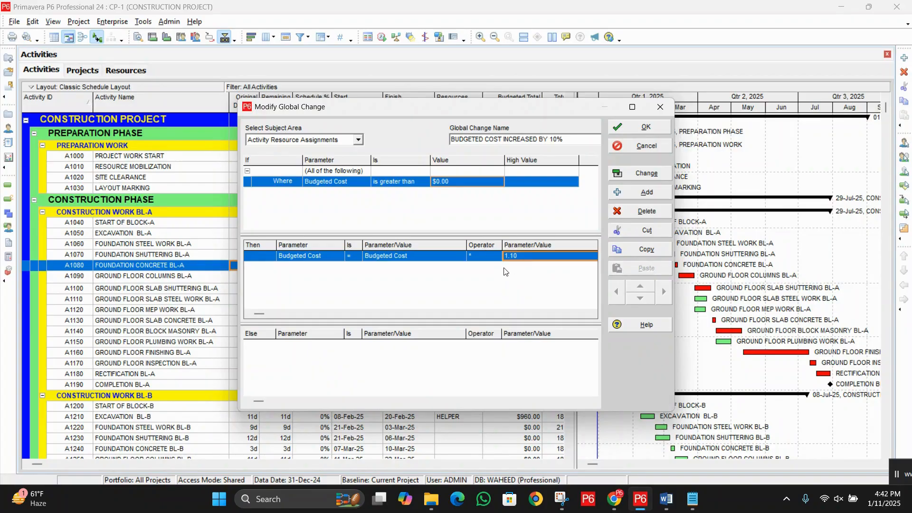
# Step: Save and apply the 10% cost increase, and compare the old and new Budgeted Cost of resource HP on activity A1010
pyautogui.click(629, 126)
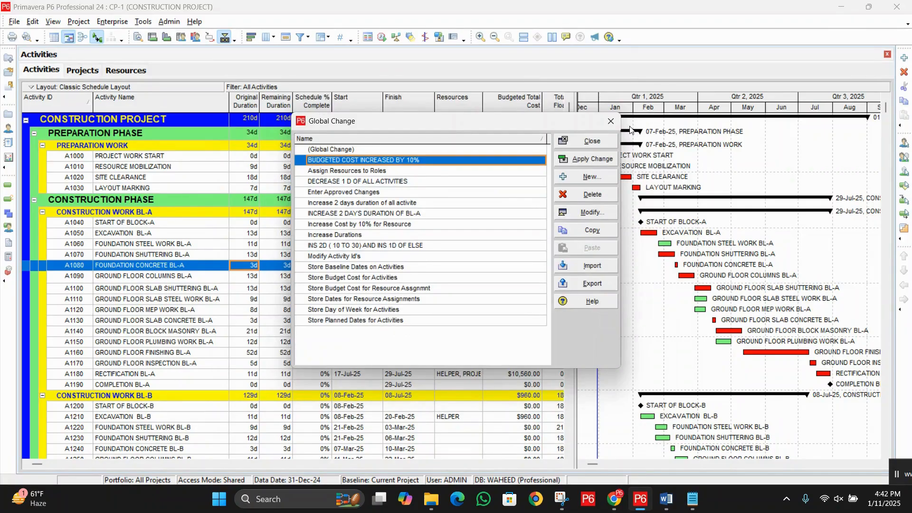
pyautogui.click(593, 159)
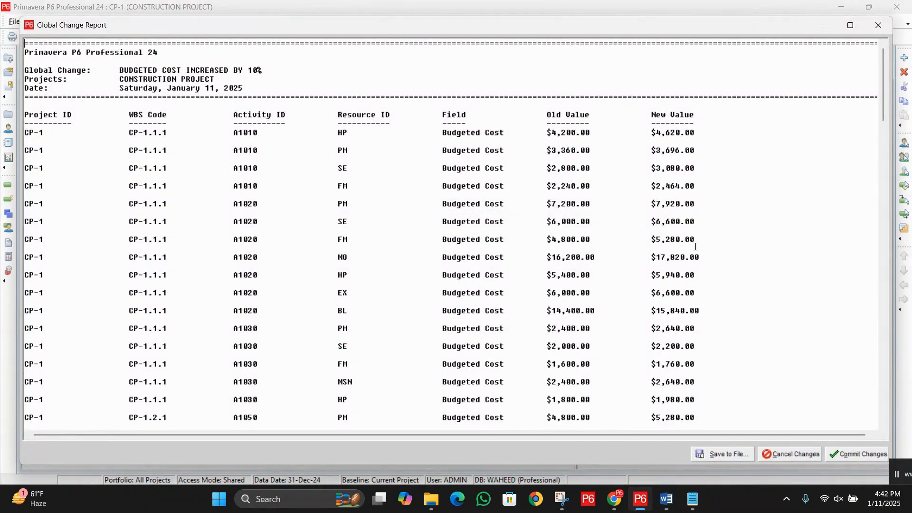
pyautogui.scroll(-3, 695, 247)
pyautogui.scroll(3, 700, 256)
pyautogui.moveTo(542, 132); pyautogui.dragTo(704, 131)
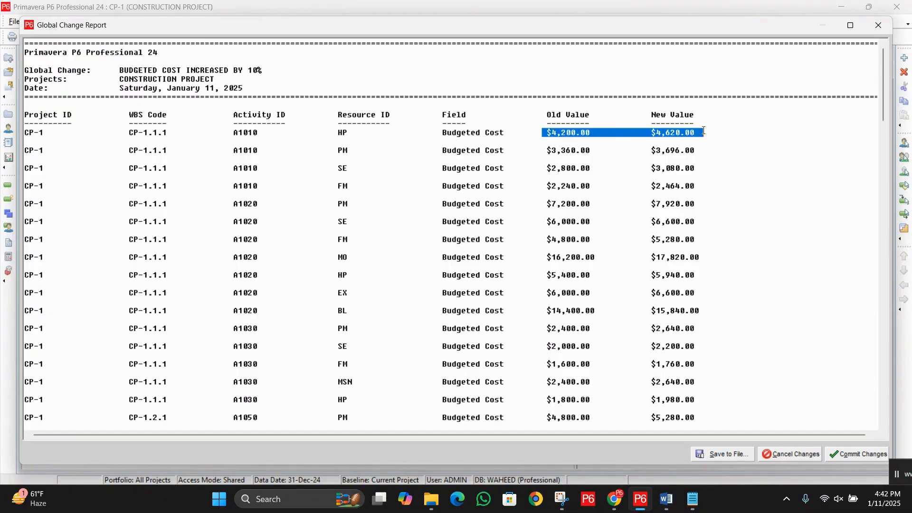
pyautogui.click(583, 132)
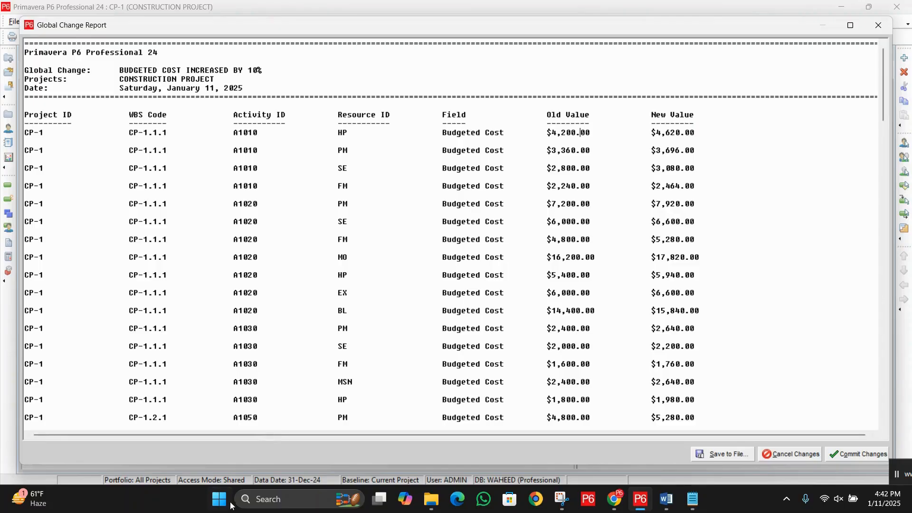
# Step: Open the Calculator app and move it clear of the report's Old Value and New Value columns
pyautogui.click(271, 503)
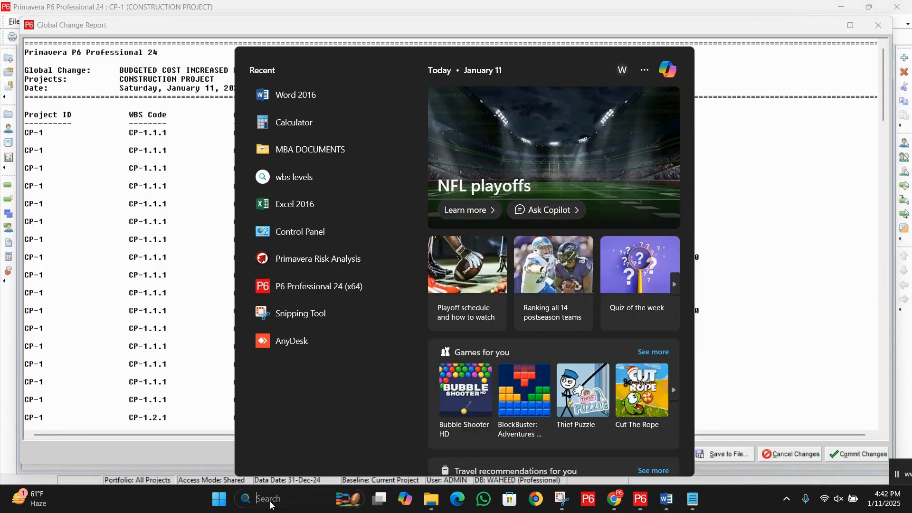
pyautogui.write('C')
pyautogui.click(318, 143)
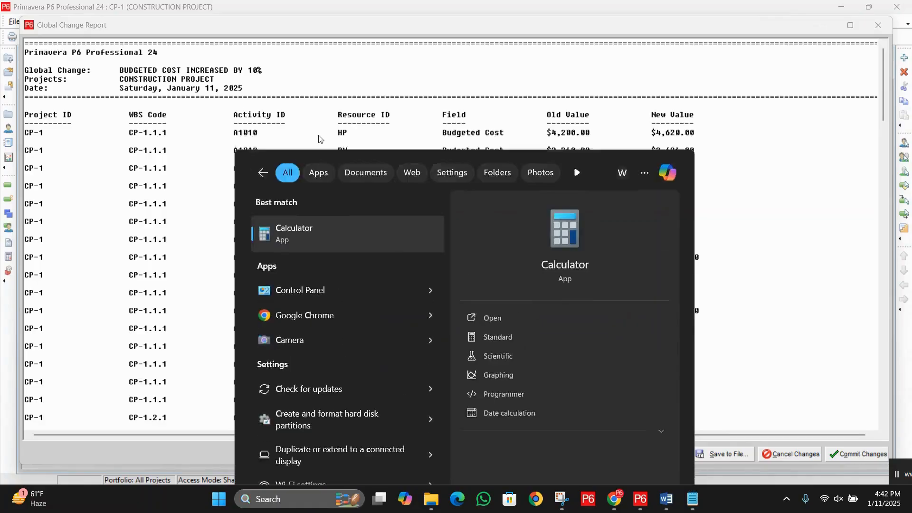
pyautogui.moveTo(782, 137); pyautogui.dragTo(254, 97)
# Step: Calculate 10% of the old cost in Calculator as 4200 × 10 ÷ 100
pyautogui.click(186, 326)
pyautogui.click(224, 356)
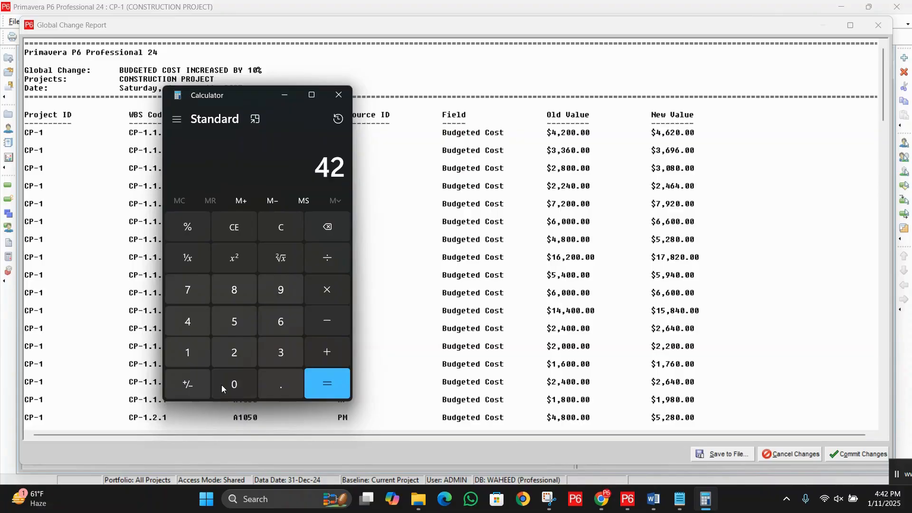
pyautogui.click(229, 387)
pyautogui.click(228, 389)
pyautogui.click(329, 287)
pyautogui.click(188, 352)
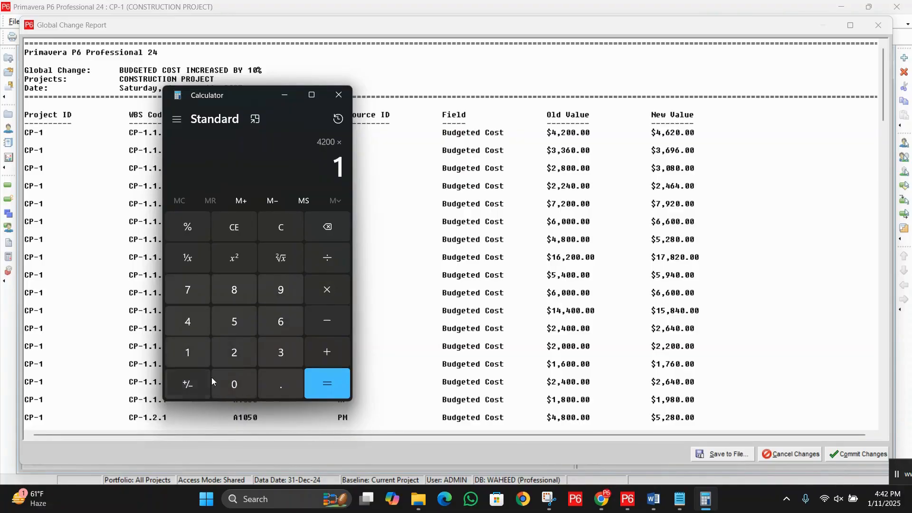
pyautogui.click(234, 384)
pyautogui.click(333, 256)
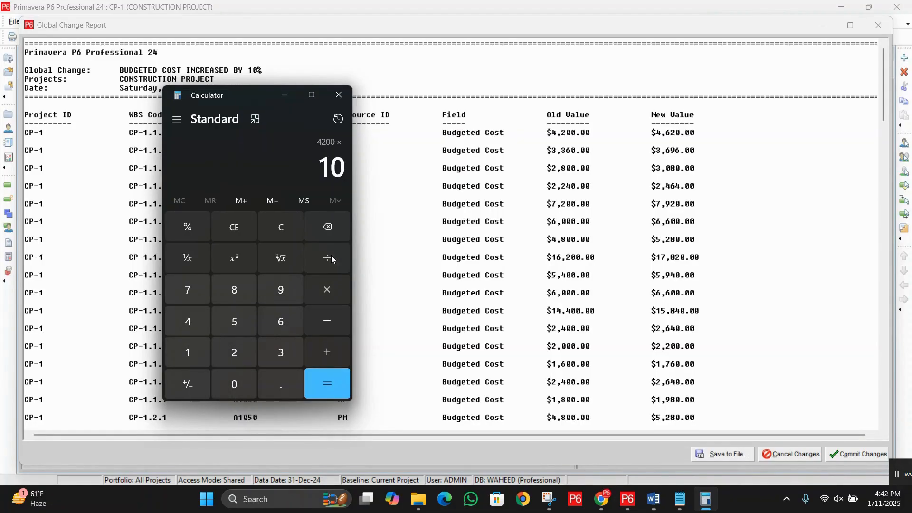
pyautogui.click(198, 354)
pyautogui.click(234, 383)
pyautogui.click(235, 384)
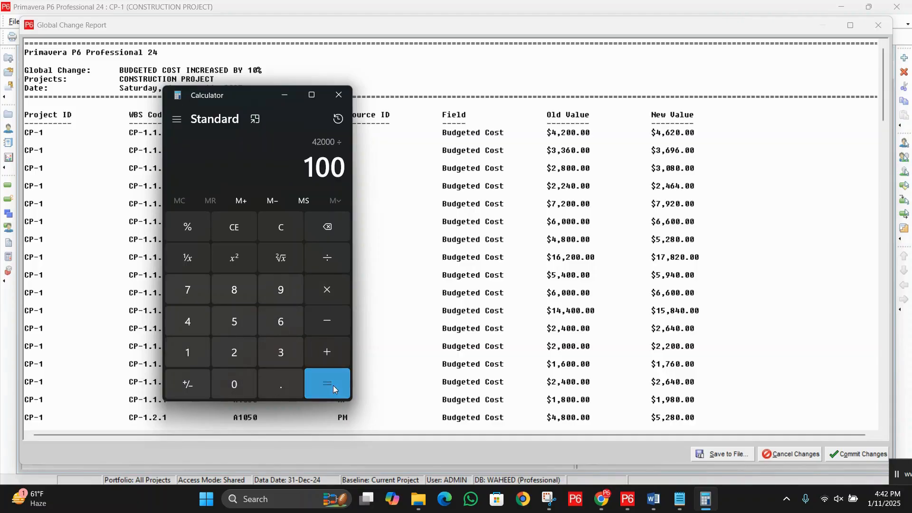
pyautogui.click(327, 383)
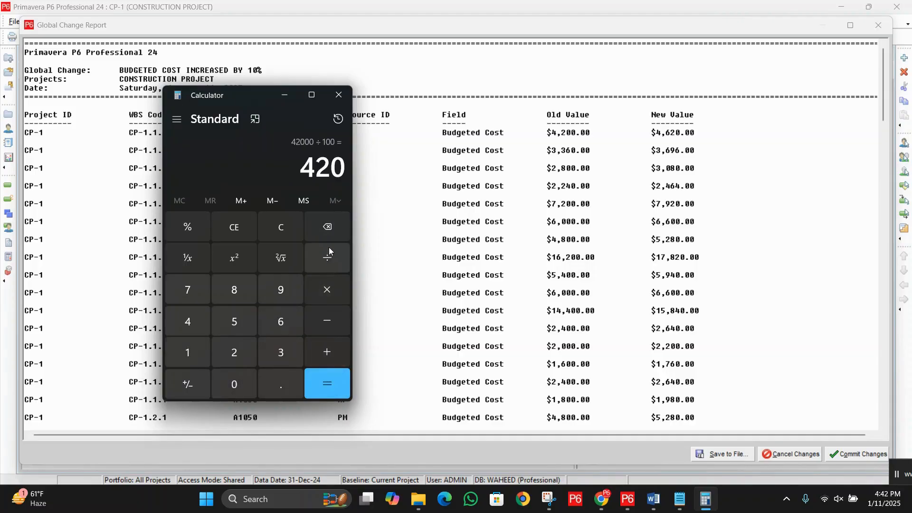
# Step: Add 4200 to the calculated 10%, compare the sum with the New Value of resource HP on A1010, and close Calculator
pyautogui.click(326, 352)
pyautogui.click(188, 321)
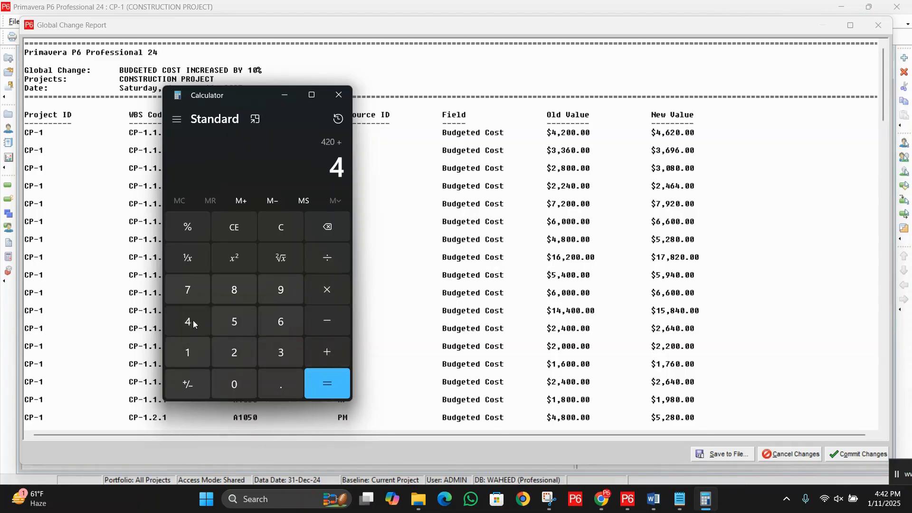
pyautogui.click(234, 352)
pyautogui.click(235, 384)
pyautogui.click(234, 384)
pyautogui.click(320, 380)
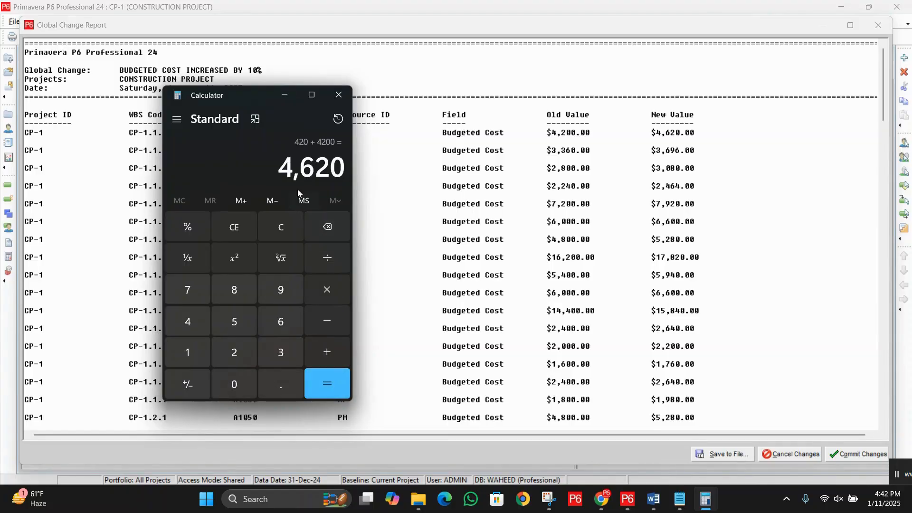
pyautogui.moveTo(652, 133); pyautogui.dragTo(699, 133)
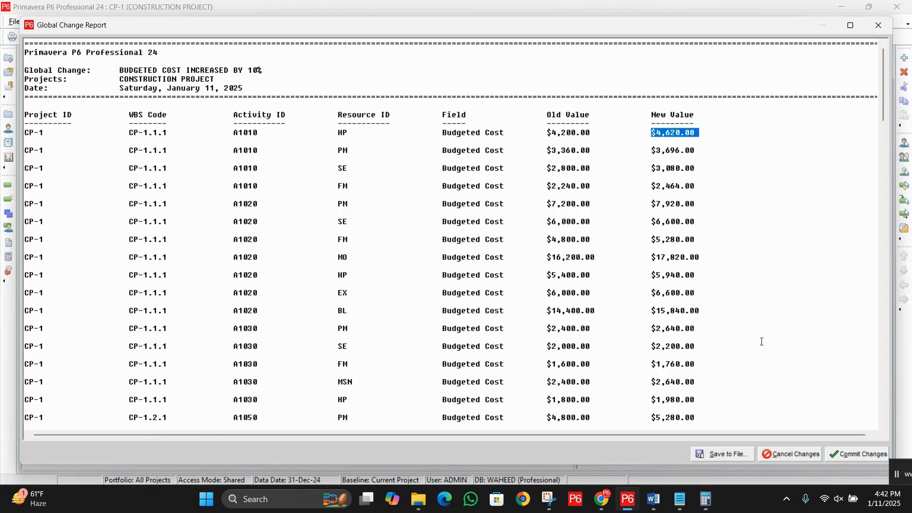
pyautogui.click(706, 499)
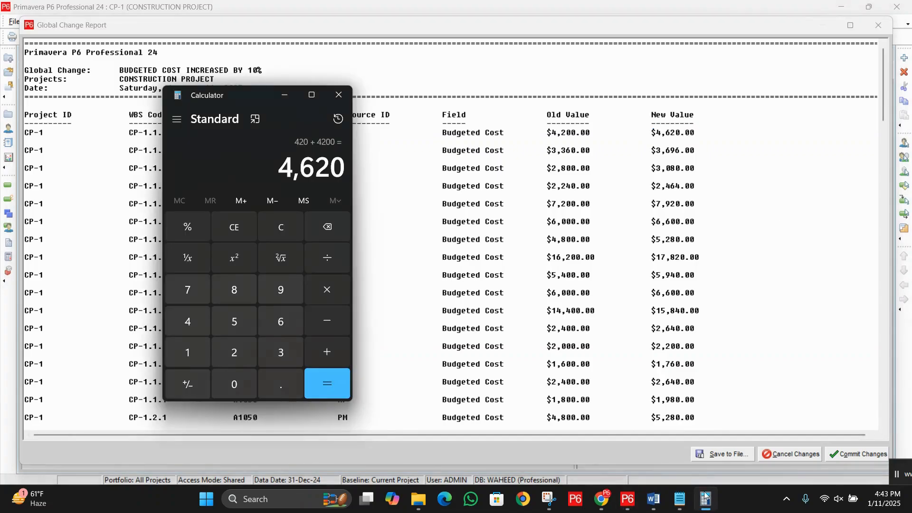
pyautogui.click(338, 95)
# Step: Review the rest of the report, then commit the budgeted cost changes without saving the log file and close Global Change
pyautogui.scroll(-7, 623, 206)
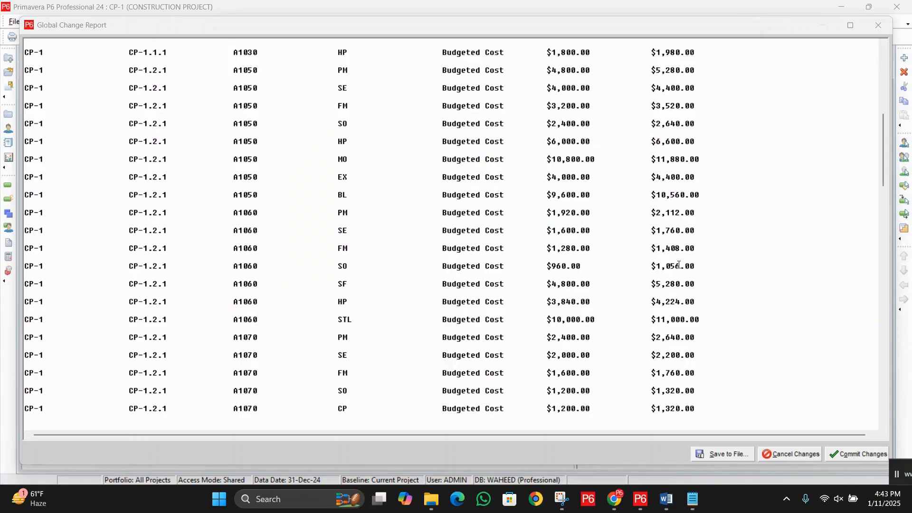
pyautogui.scroll(-2, 679, 265)
pyautogui.scroll(7, 681, 265)
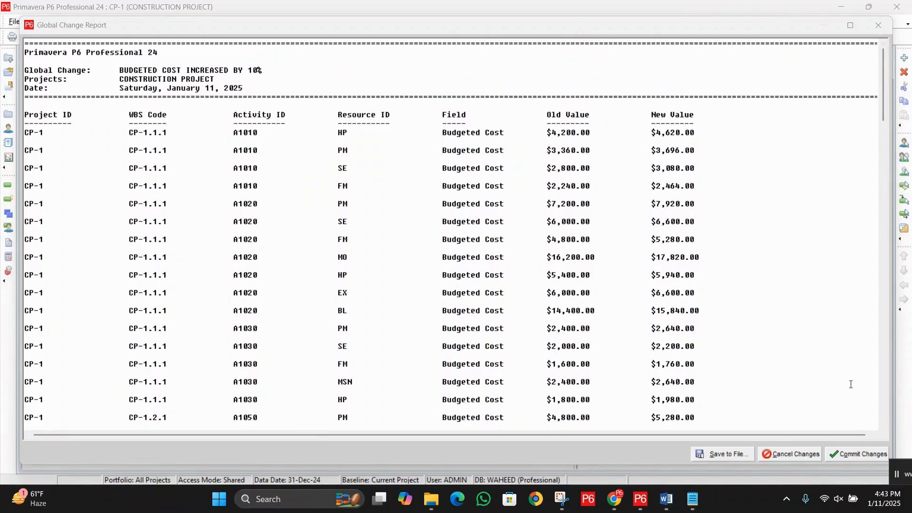
pyautogui.click(856, 457)
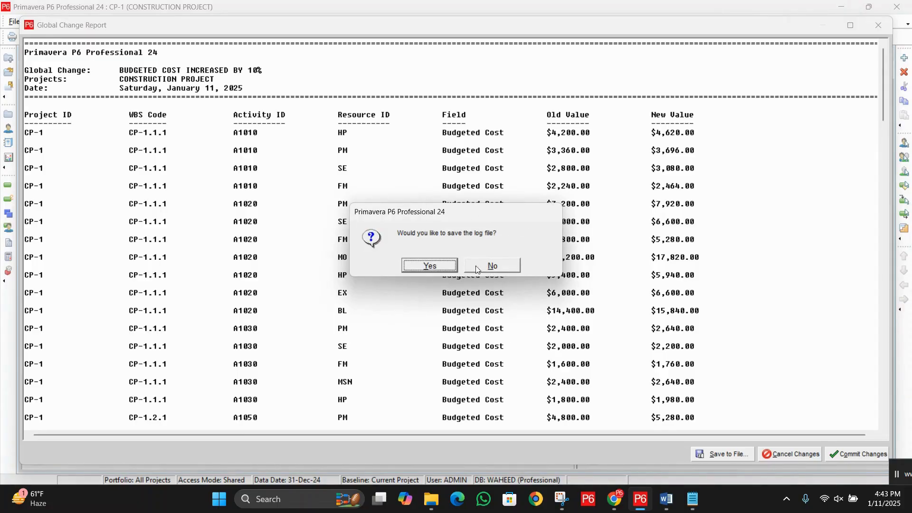
pyautogui.click(492, 265)
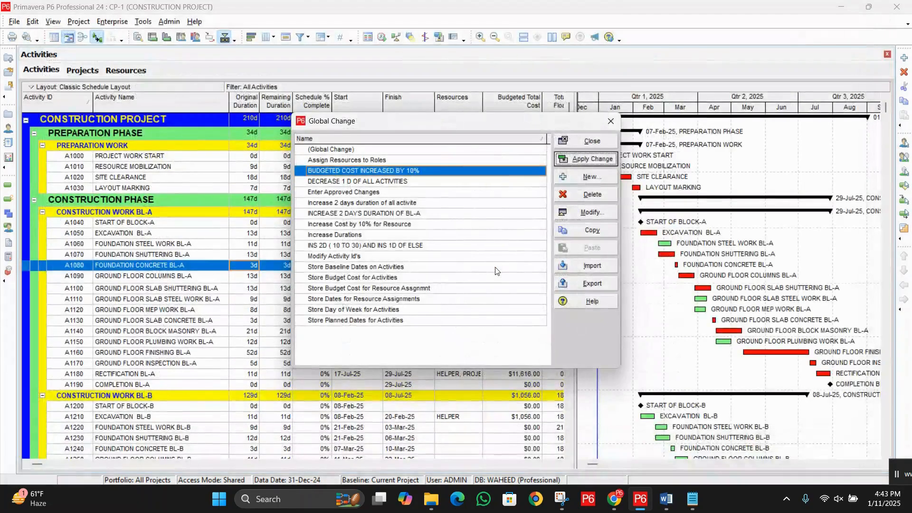
pyautogui.click(579, 140)
# Step: Check the Budgeted Total Cost of CONSTRUCTION PROJECT in the activity table
pyautogui.moveTo(483, 130); pyautogui.dragTo(617, 239)
pyautogui.click(731, 254)
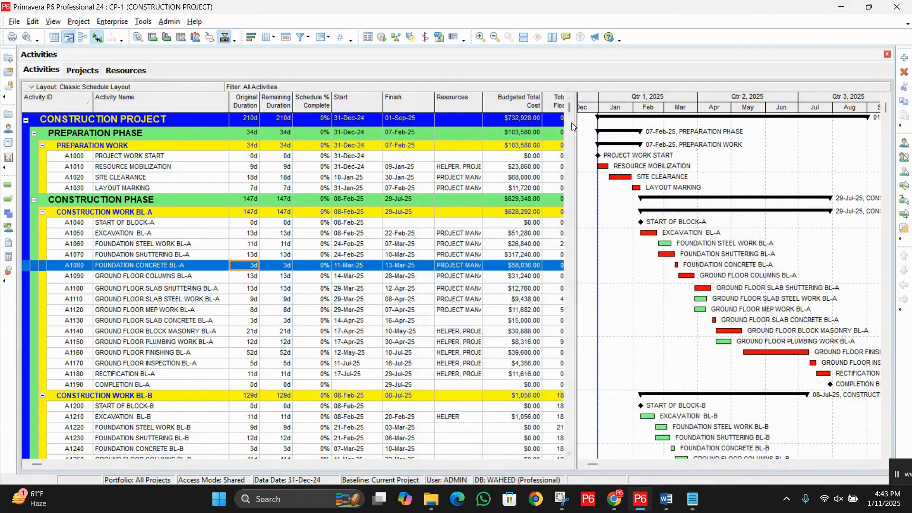
pyautogui.click(510, 122)
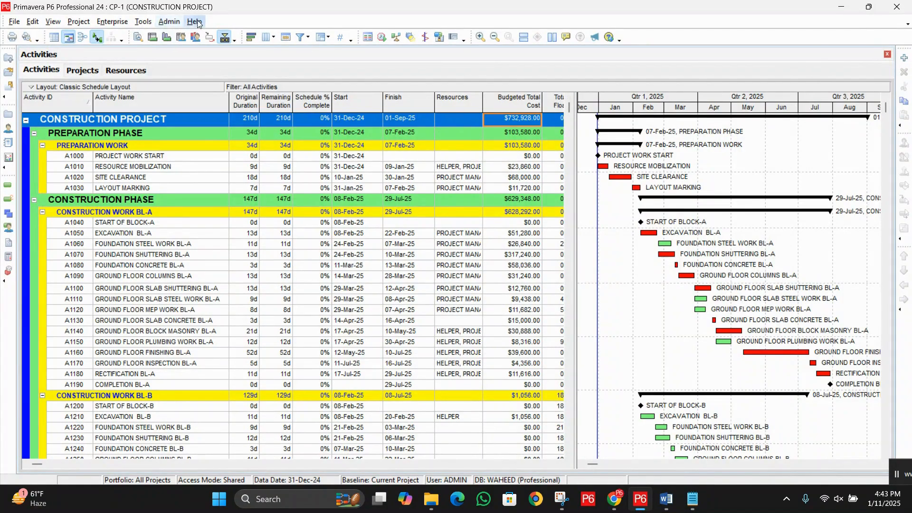
pyautogui.click(143, 22)
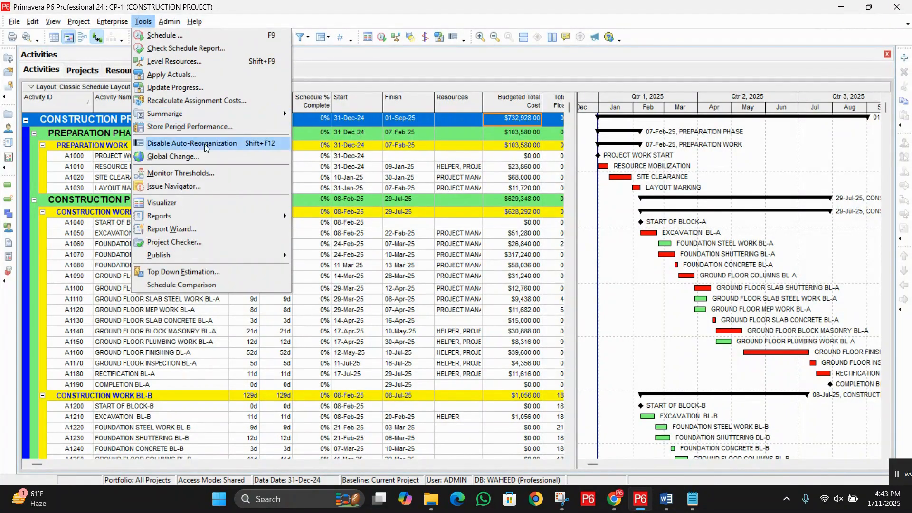
pyautogui.click(444, 71)
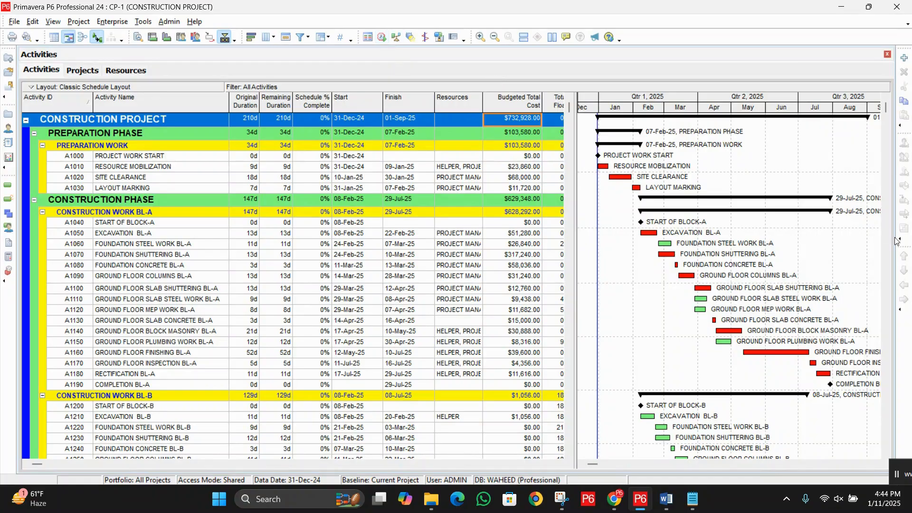
# Step: Create a new global change with Activity Resource Assignments as its subject area
pyautogui.click(144, 22)
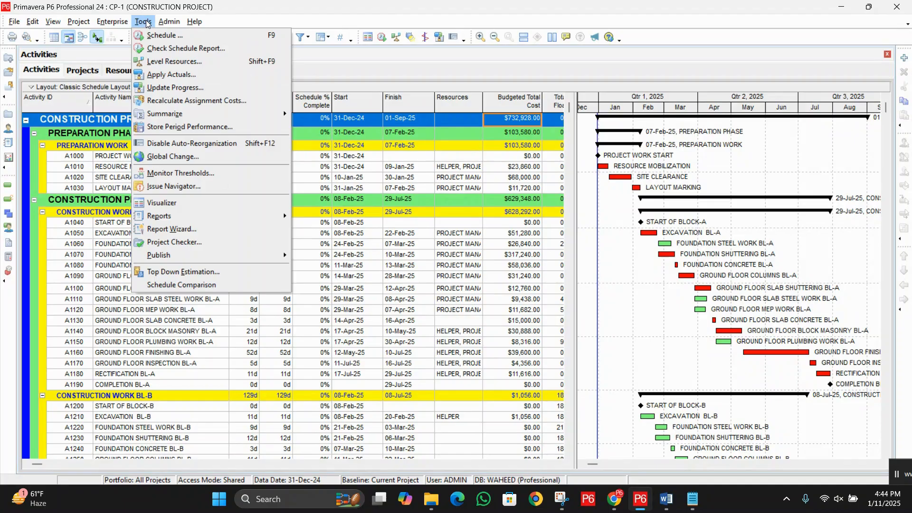
pyautogui.click(209, 157)
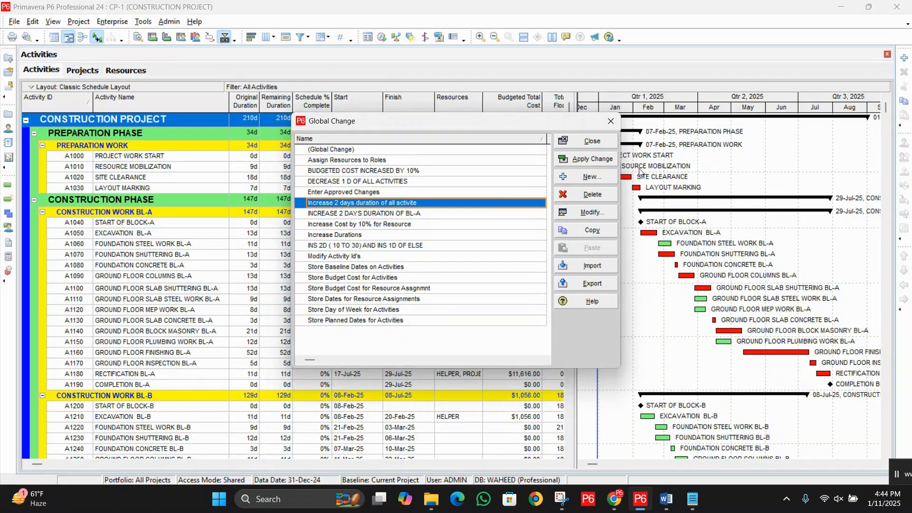
pyautogui.click(592, 179)
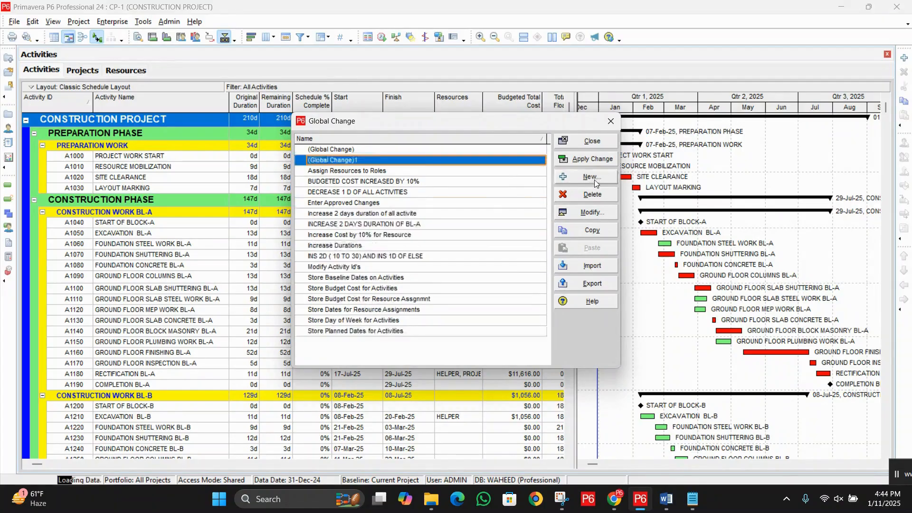
pyautogui.click(358, 140)
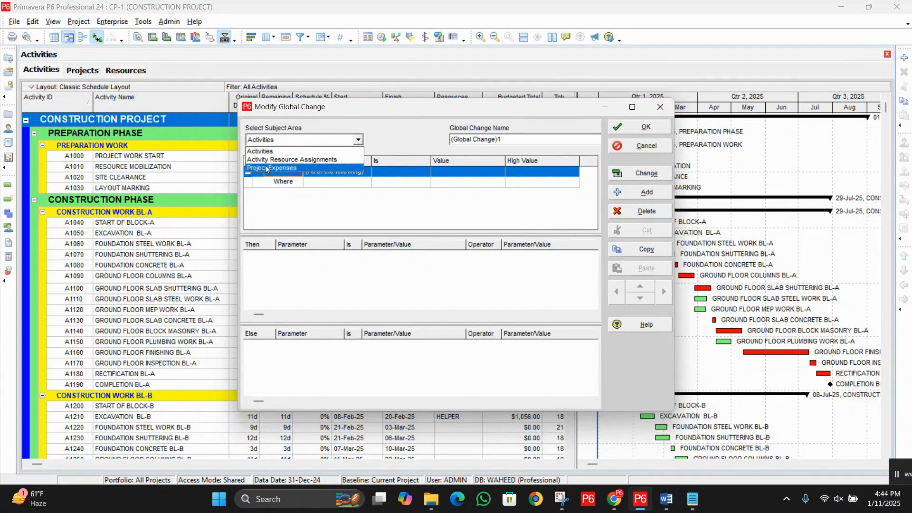
pyautogui.click(316, 162)
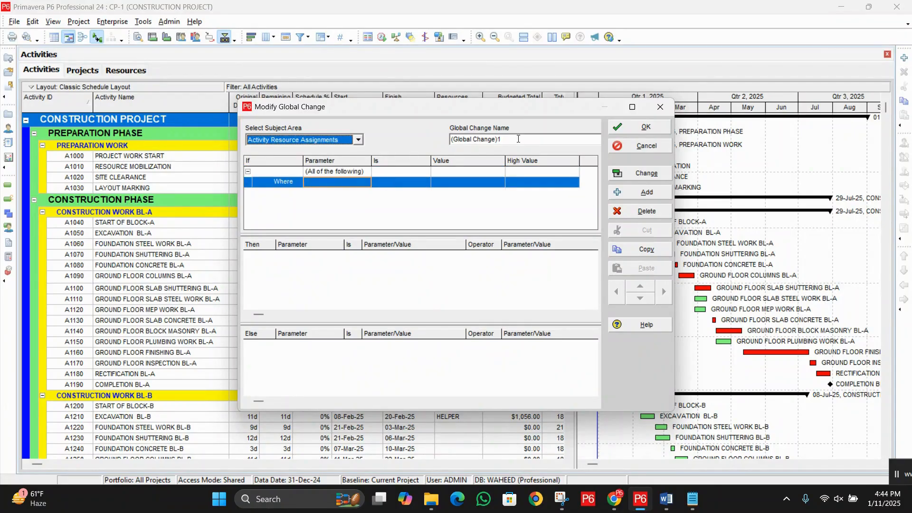
# Step: Name the new global change "BUDGETED COST INCREASED BY 10% OF STEEL"
pyautogui.press('Tab')
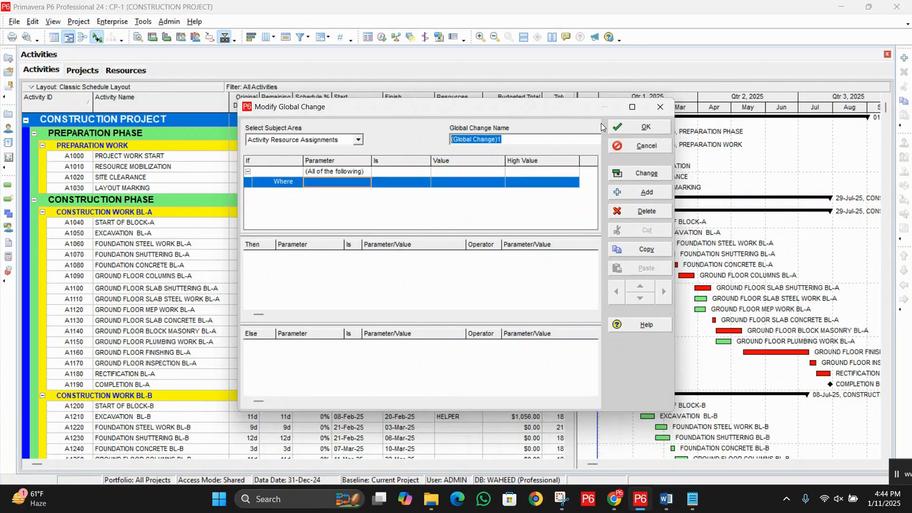
pyautogui.write('BU')
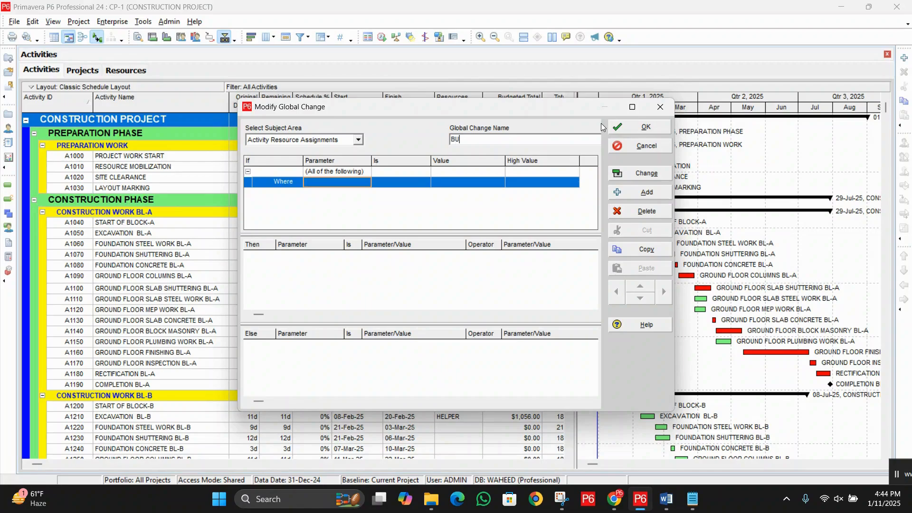
pyautogui.write('DGETED COST INCREASED BY 10')
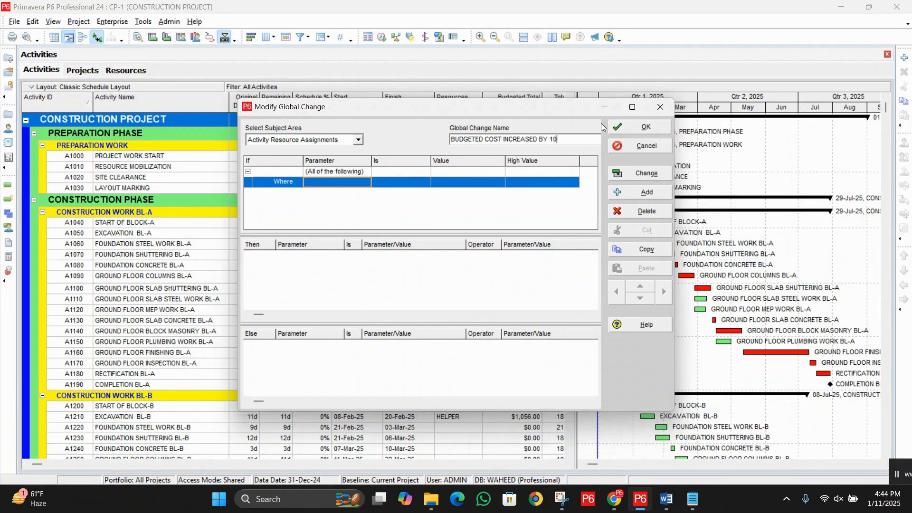
pyautogui.write('% OF STEEL')
pyautogui.click(463, 137)
# Step: Set the parameter of the If section's Where condition to Resource ID Name
pyautogui.click(347, 187)
pyautogui.click(349, 187)
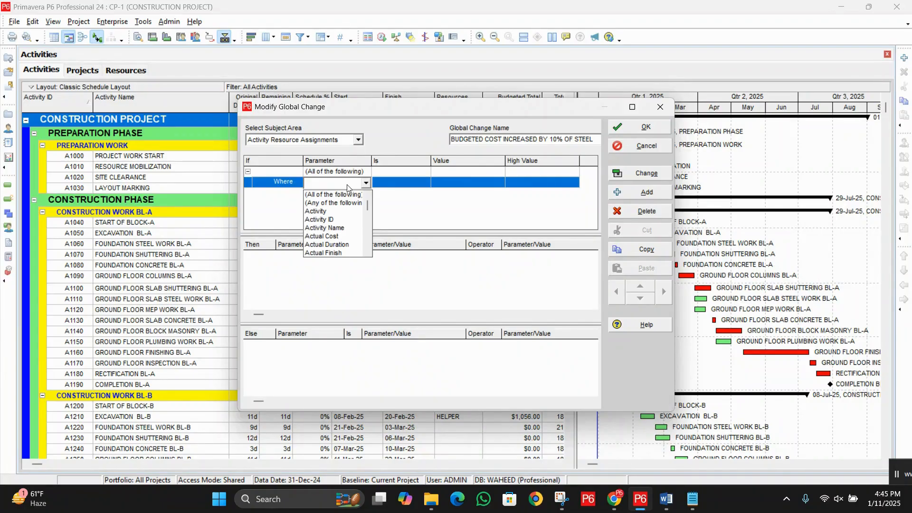
pyautogui.press('r')
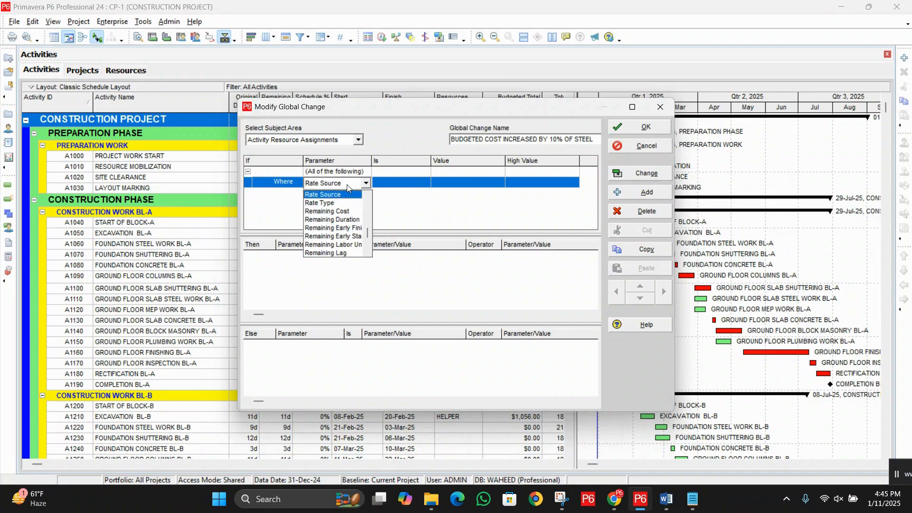
pyautogui.scroll(-1, 346, 231)
pyautogui.scroll(-2, 346, 231)
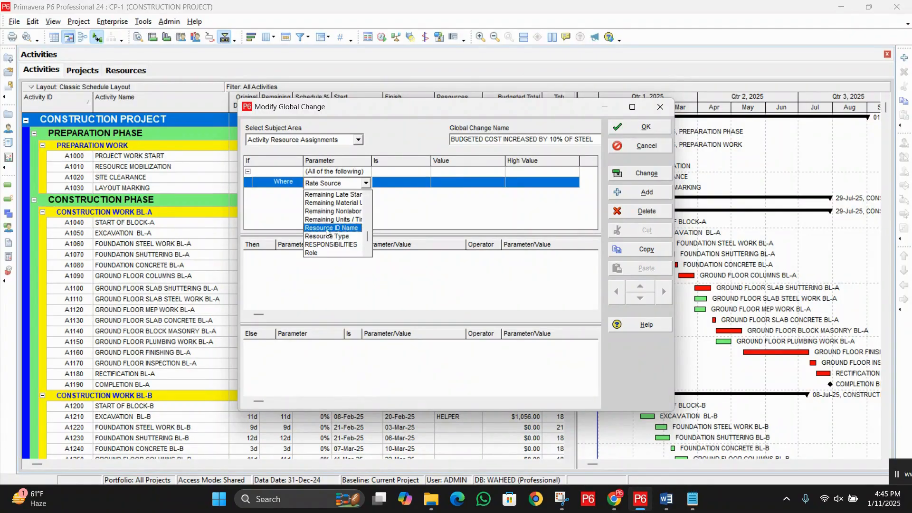
pyautogui.click(352, 228)
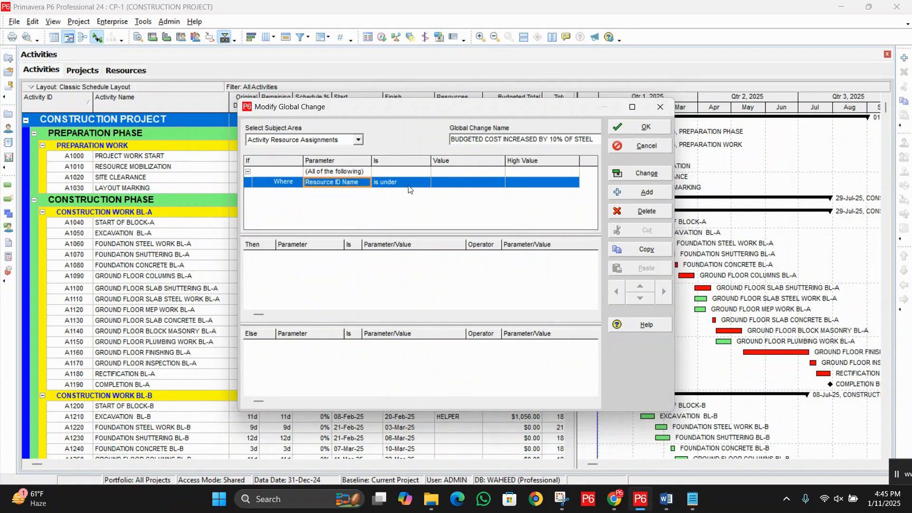
# Step: Complete the Where condition so that Resource ID Name equals the STL (STEEL) material resource
pyautogui.click(408, 190)
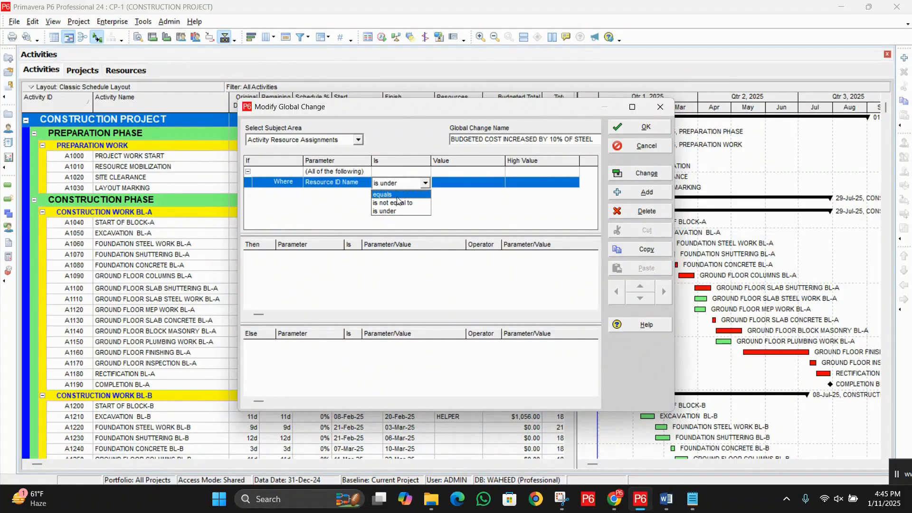
pyautogui.click(397, 196)
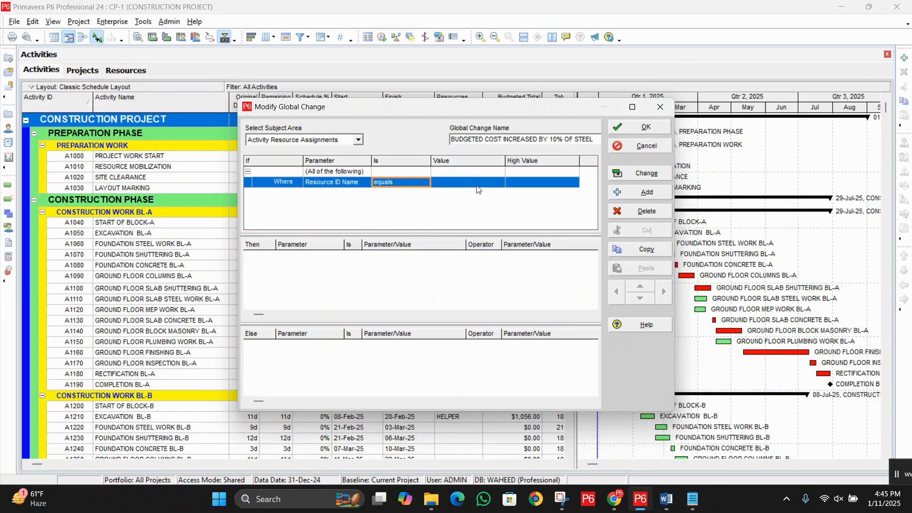
pyautogui.click(477, 184)
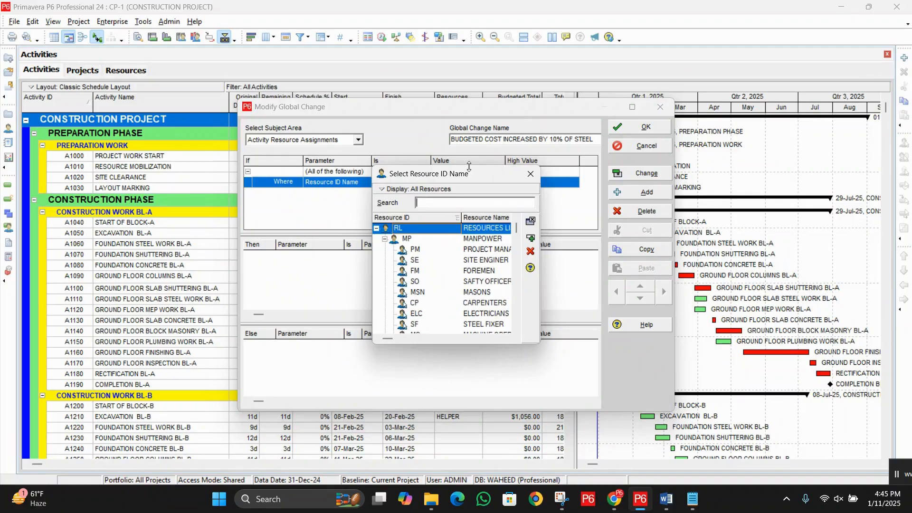
pyautogui.scroll(-2, 477, 291)
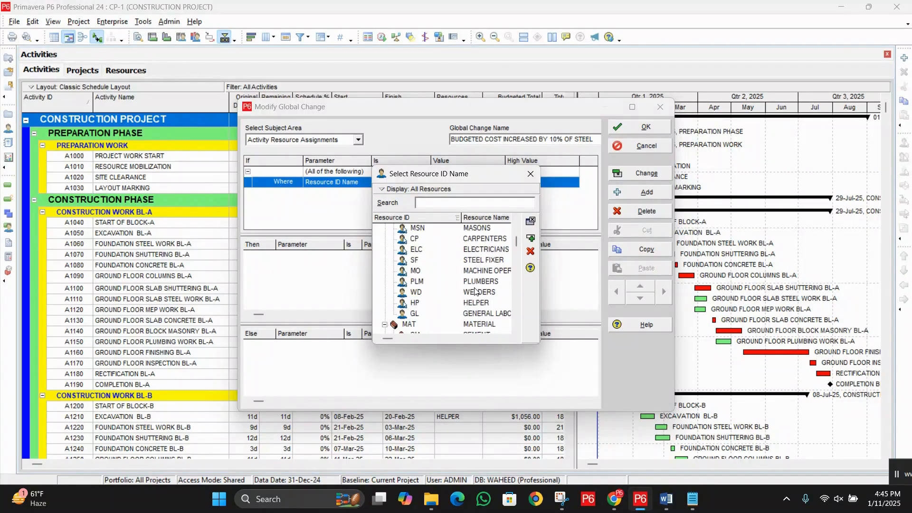
pyautogui.scroll(-3, 477, 291)
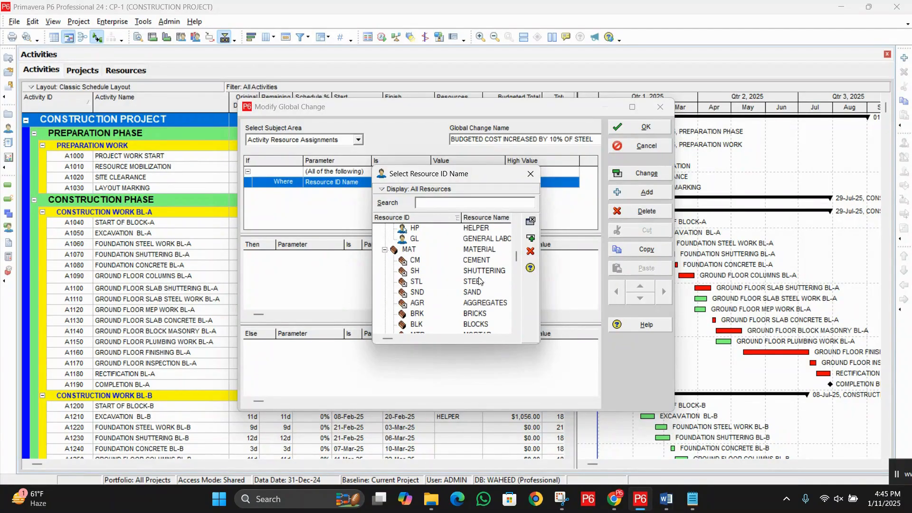
pyautogui.doubleClick(479, 281)
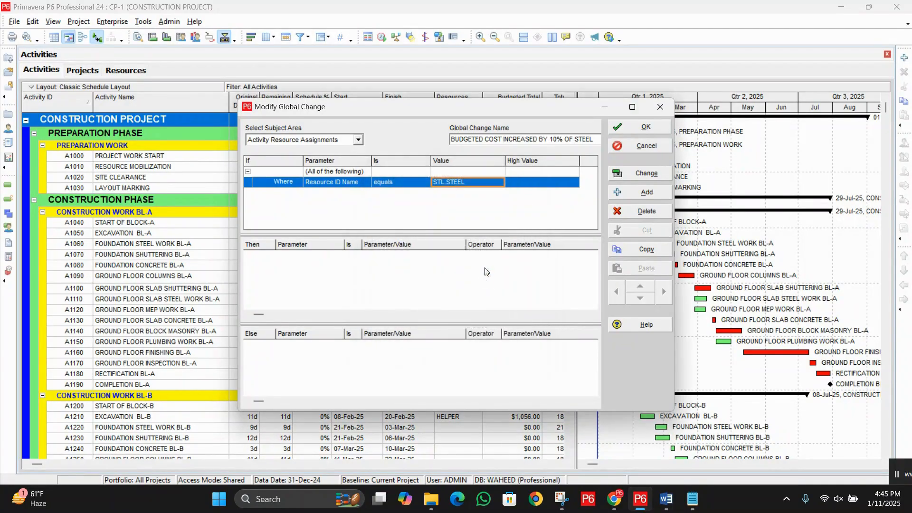
# Step: Add a Then statement that sets the Budgeted Cost parameter equal to Budgeted Cost
pyautogui.click(344, 280)
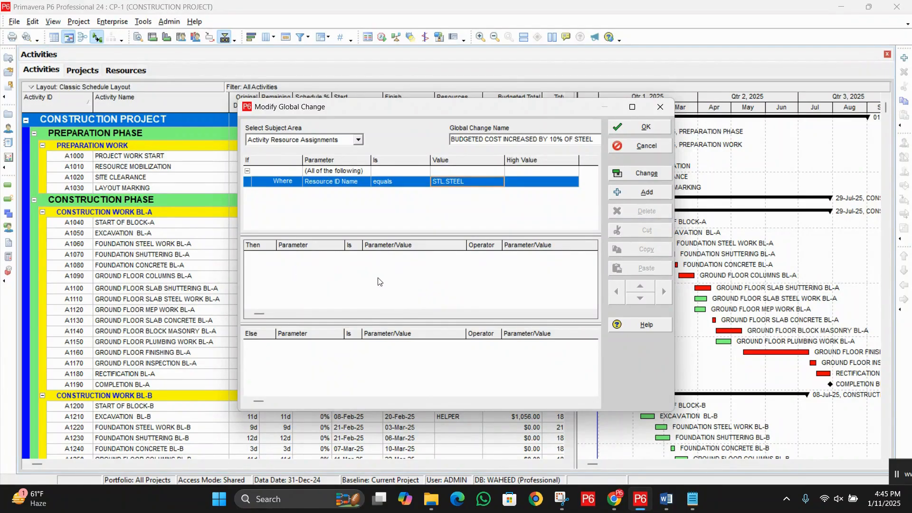
pyautogui.click(647, 192)
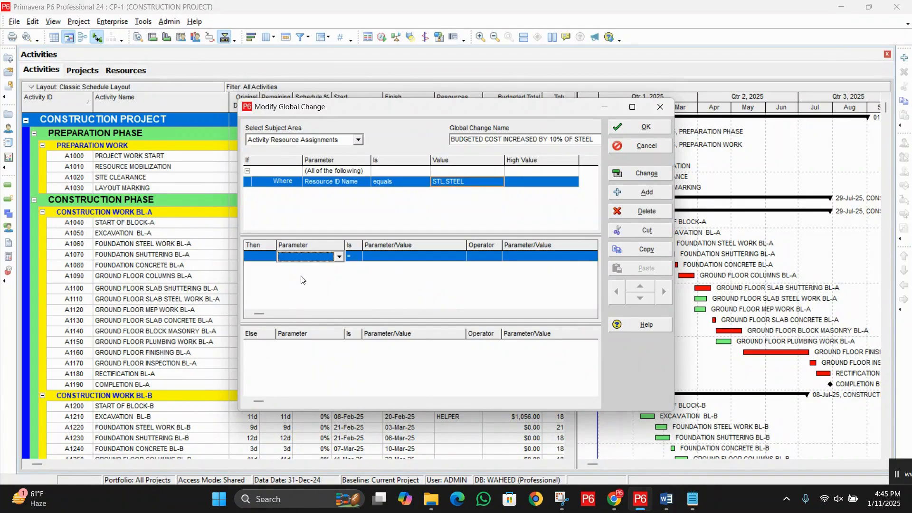
pyautogui.click(339, 257)
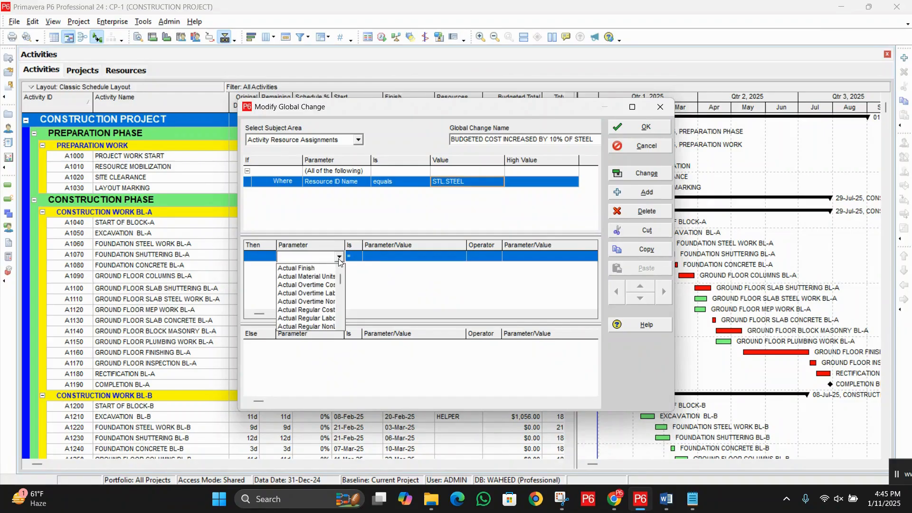
pyautogui.press('b')
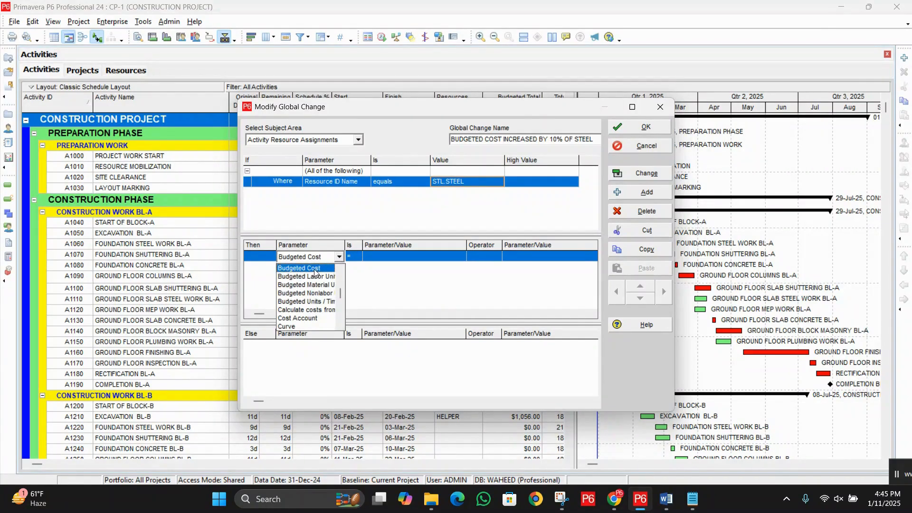
pyautogui.click(316, 269)
pyautogui.click(395, 261)
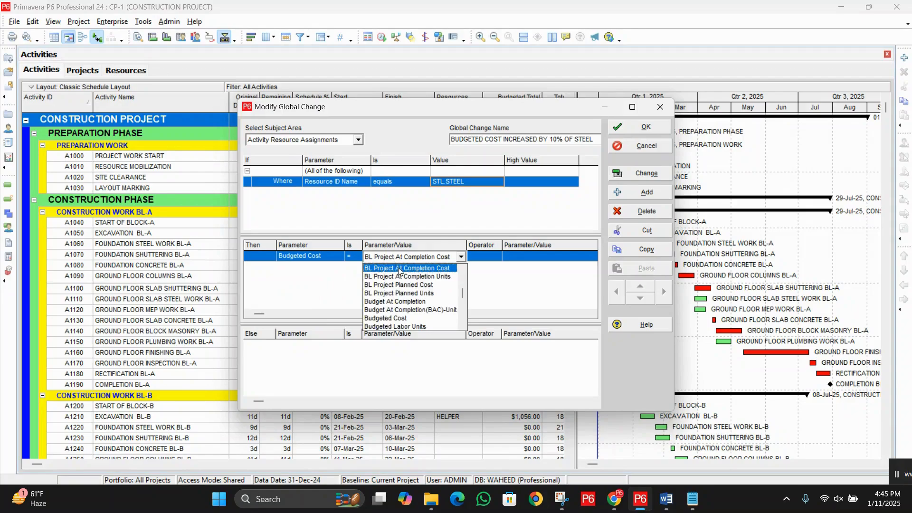
pyautogui.click(405, 319)
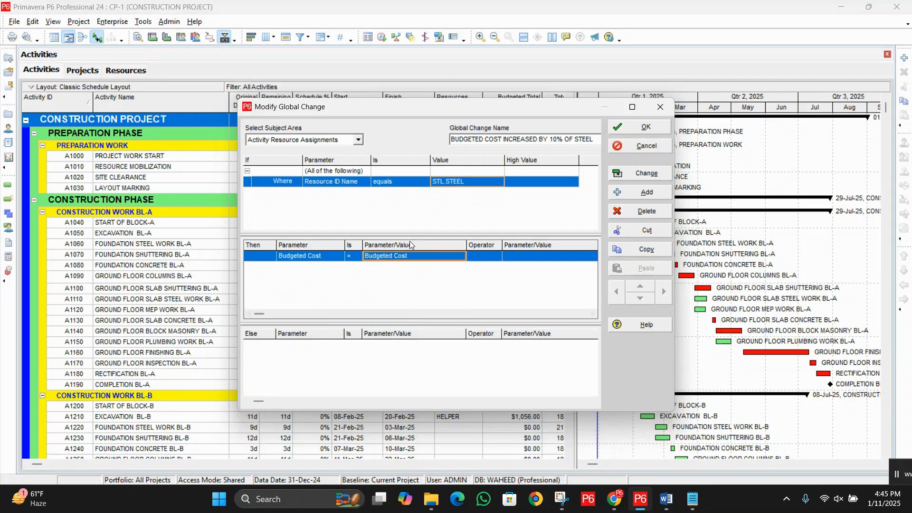
# Step: Complete the Then statement with the * operator and value 1.10, and apply the saved steel global change
pyautogui.click(489, 259)
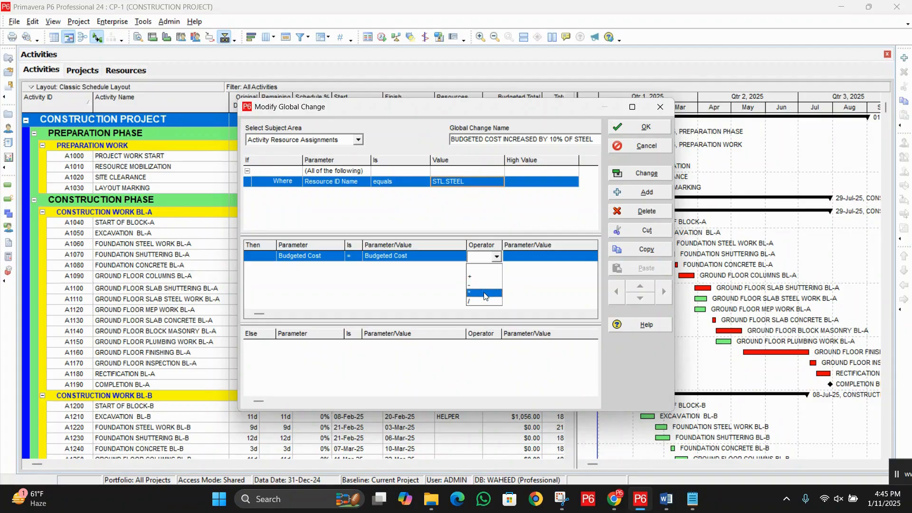
pyautogui.click(484, 295)
pyautogui.click(534, 259)
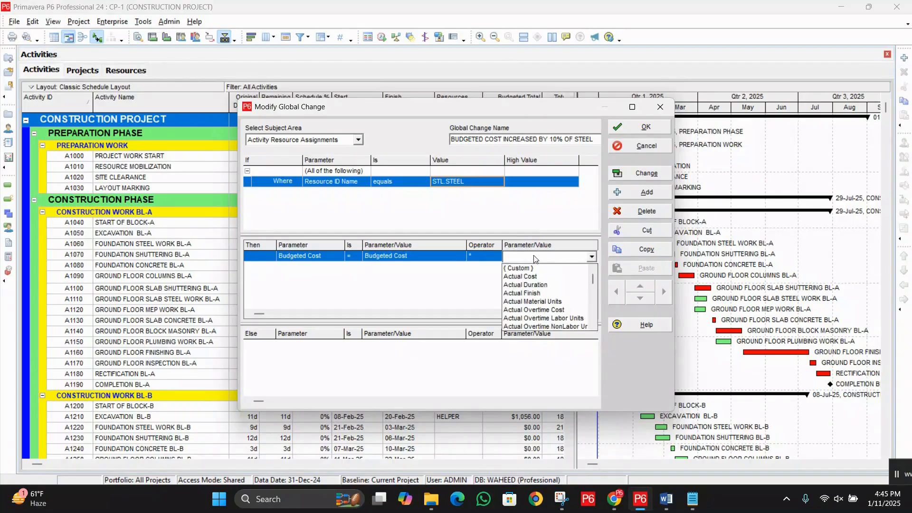
pyautogui.click(537, 256)
pyautogui.write('1')
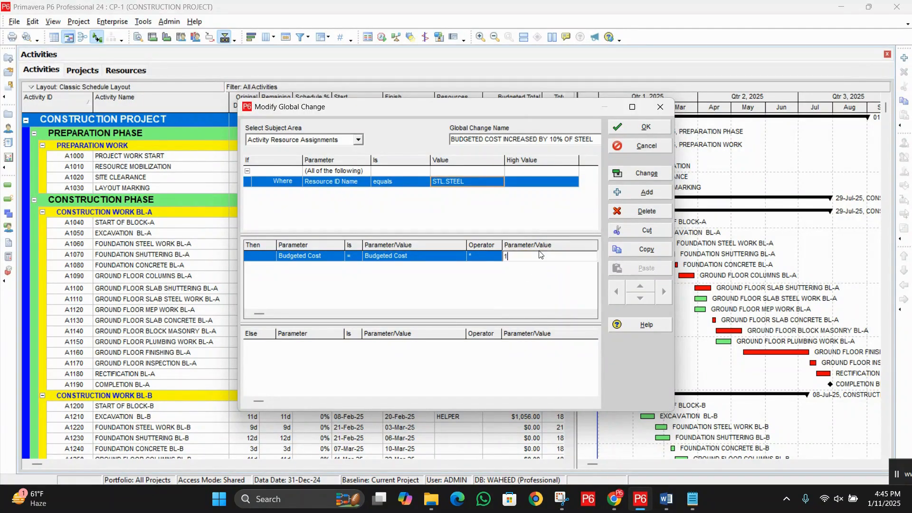
pyautogui.write('.10')
pyautogui.click(534, 300)
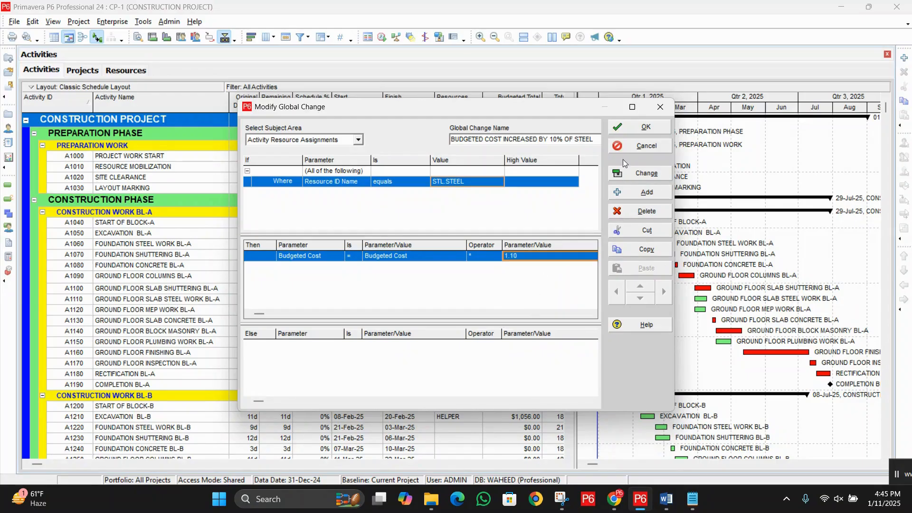
pyautogui.click(640, 129)
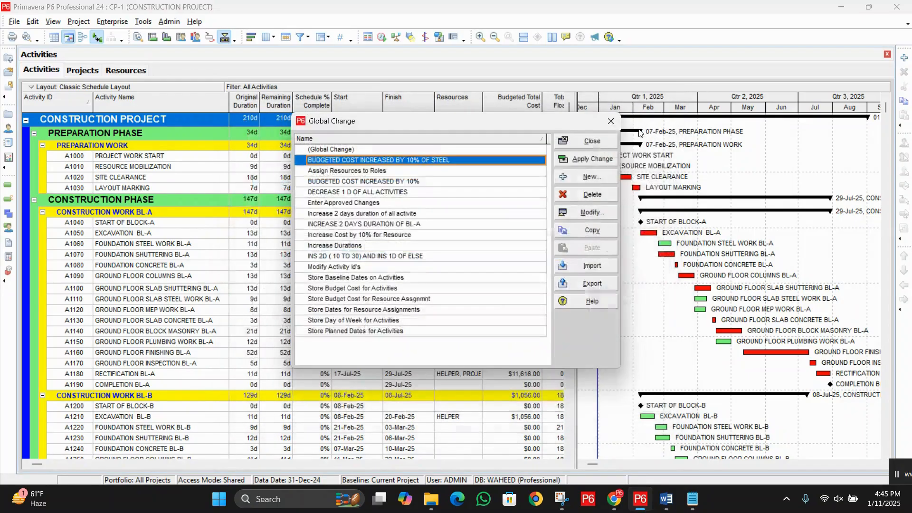
pyautogui.click(588, 161)
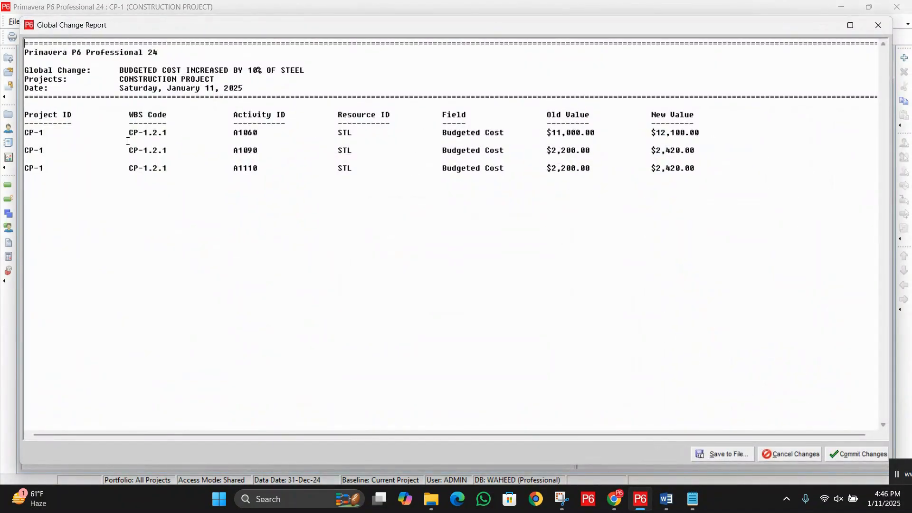
# Step: Examine the affected STL activities and their old and new budgeted costs in the Global Change Report
pyautogui.doubleClick(327, 133)
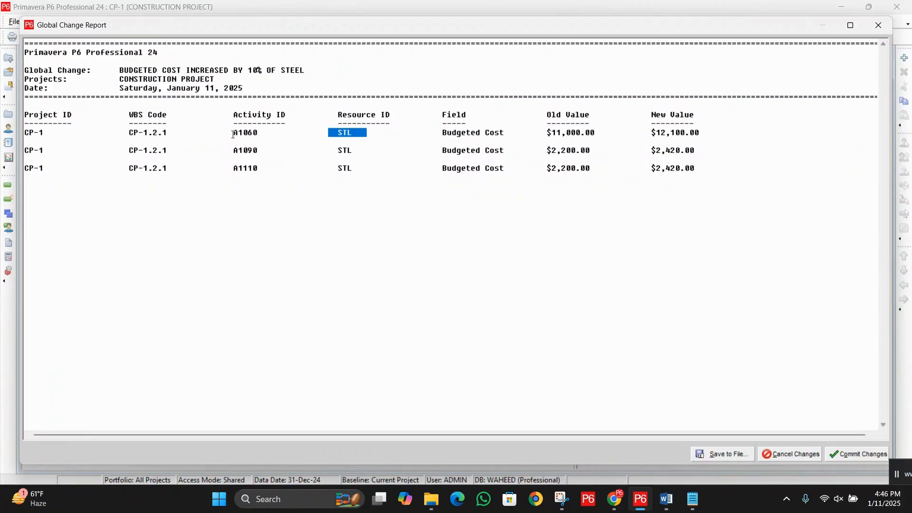
pyautogui.moveTo(233, 134); pyautogui.dragTo(261, 157)
pyautogui.click(254, 174)
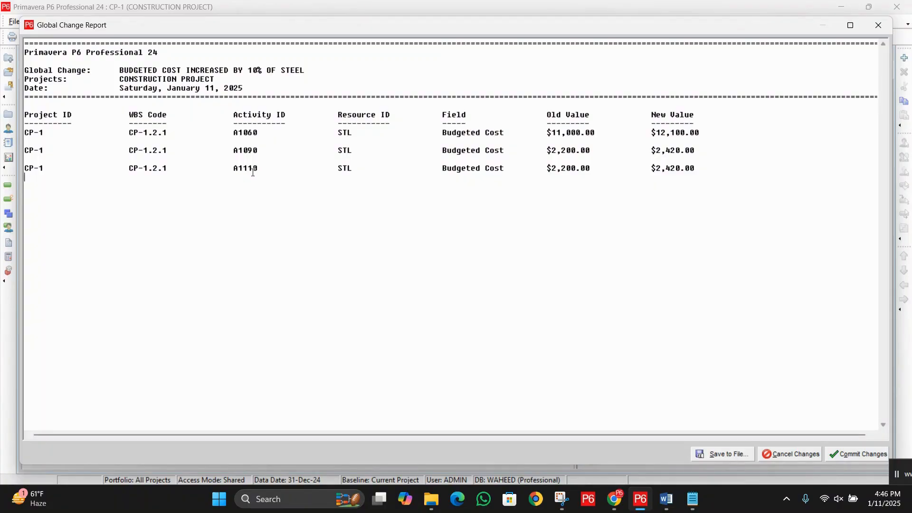
pyautogui.moveTo(546, 132); pyautogui.dragTo(589, 132)
pyautogui.moveTo(544, 152); pyautogui.dragTo(585, 170)
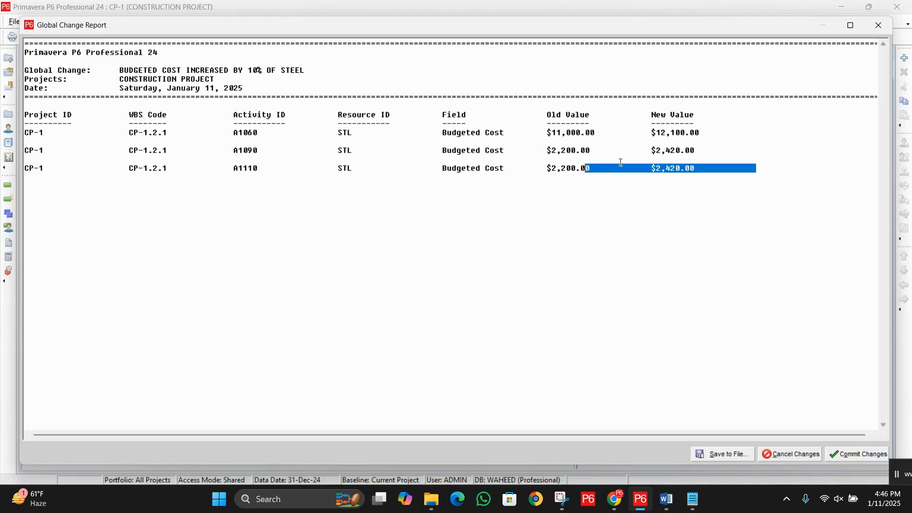
pyautogui.moveTo(641, 131); pyautogui.dragTo(703, 132)
pyautogui.moveTo(643, 151); pyautogui.dragTo(690, 173)
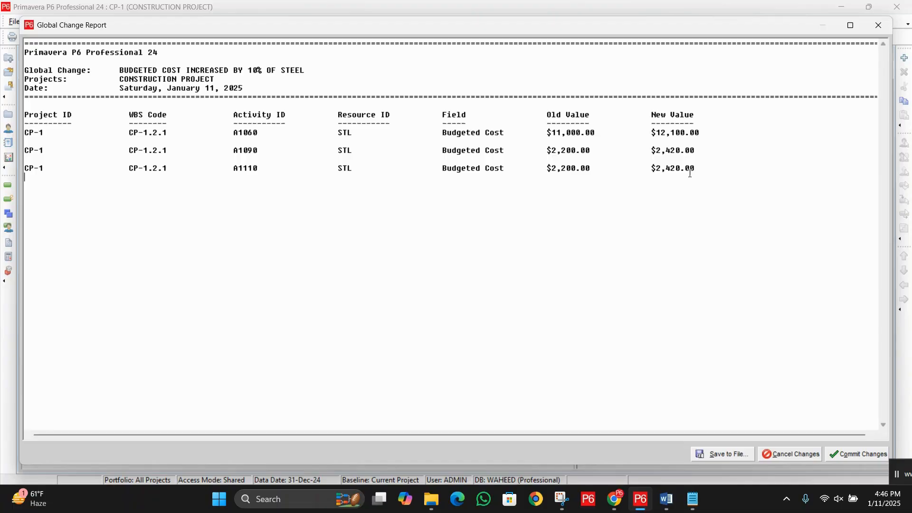
pyautogui.moveTo(628, 169); pyautogui.dragTo(687, 170)
pyautogui.moveTo(641, 151); pyautogui.dragTo(698, 151)
pyautogui.moveTo(646, 133); pyautogui.dragTo(686, 127)
pyautogui.click(590, 178)
# Step: Commit the steel budgeted cost changes and close the list of global changes
pyautogui.click(850, 455)
pyautogui.click(496, 265)
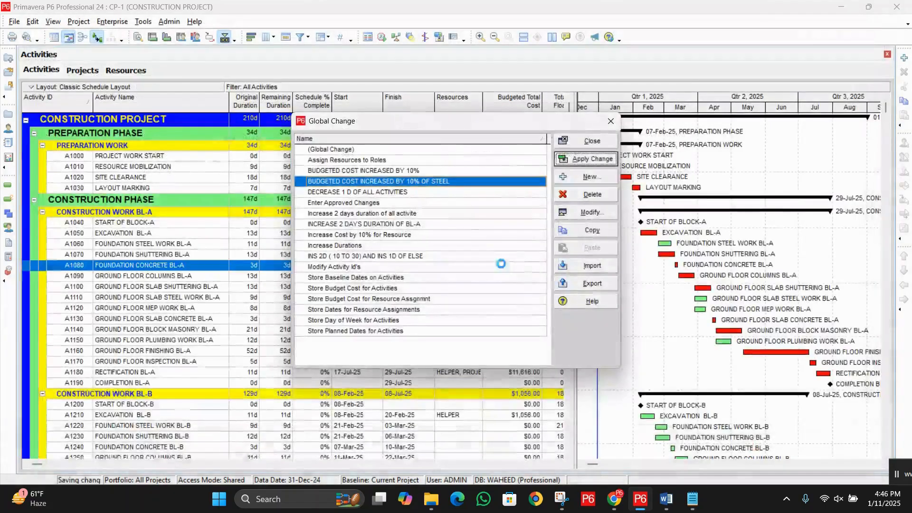
pyautogui.click(584, 141)
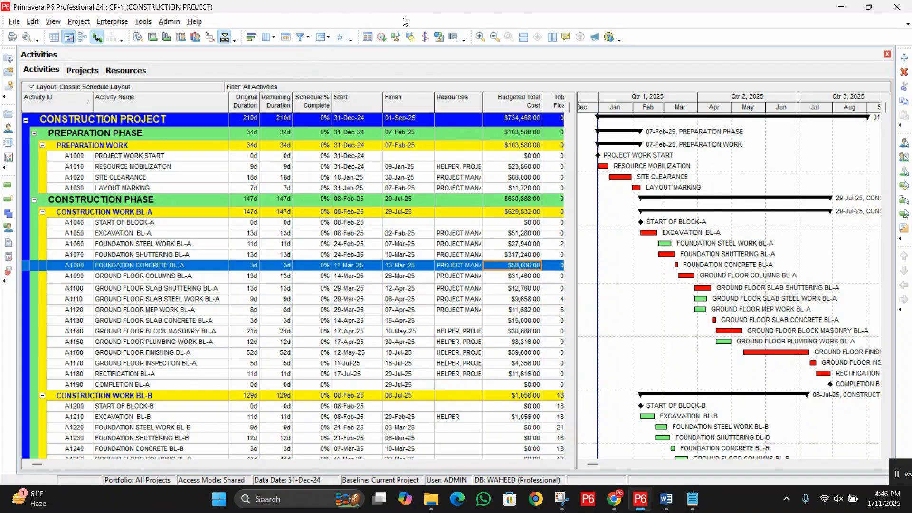
# Step: Create another global change and set its subject area to Activity Resource Assignments
pyautogui.click(143, 22)
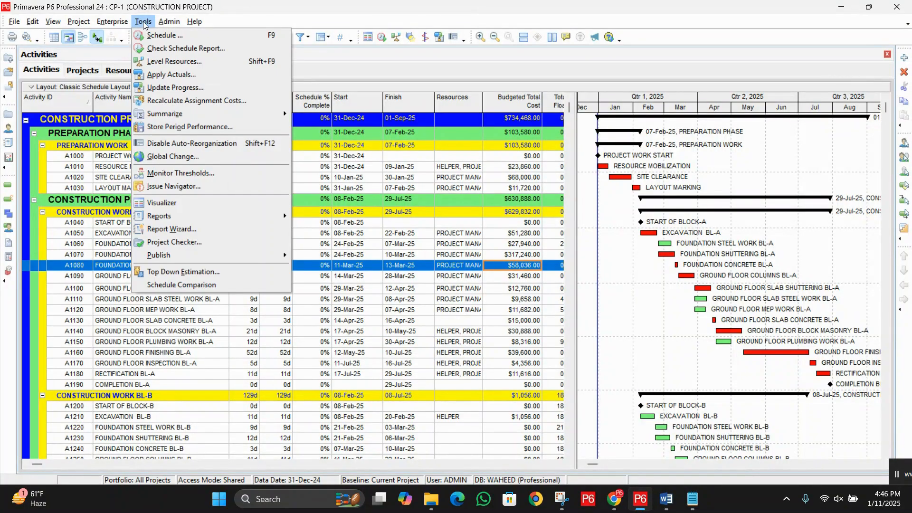
pyautogui.click(193, 157)
pyautogui.click(590, 178)
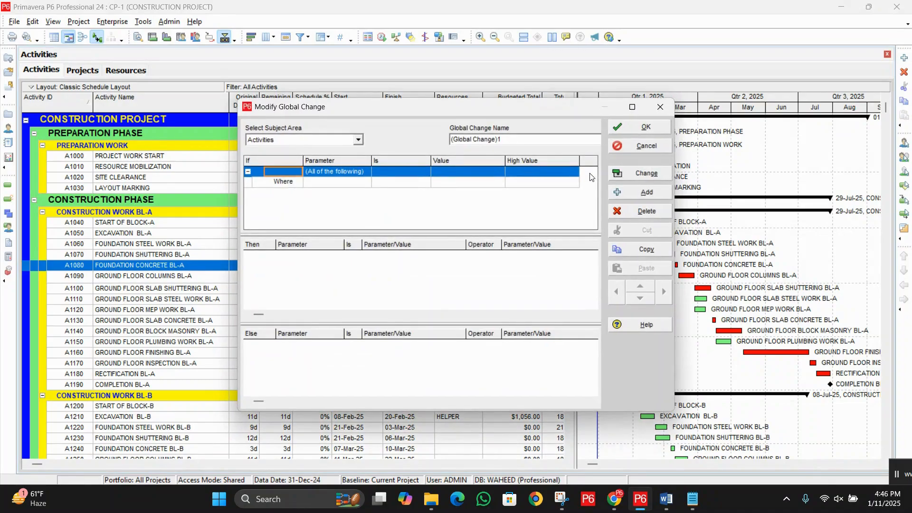
pyautogui.click(357, 139)
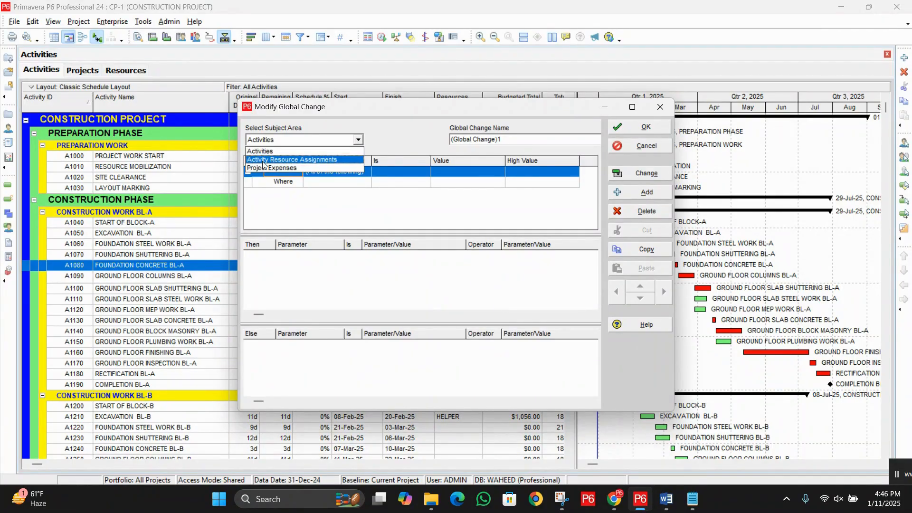
pyautogui.click(315, 161)
# Step: Name the new global change "REPLACE MASONS WITH HELPERS"
pyautogui.moveTo(524, 141); pyautogui.dragTo(372, 140)
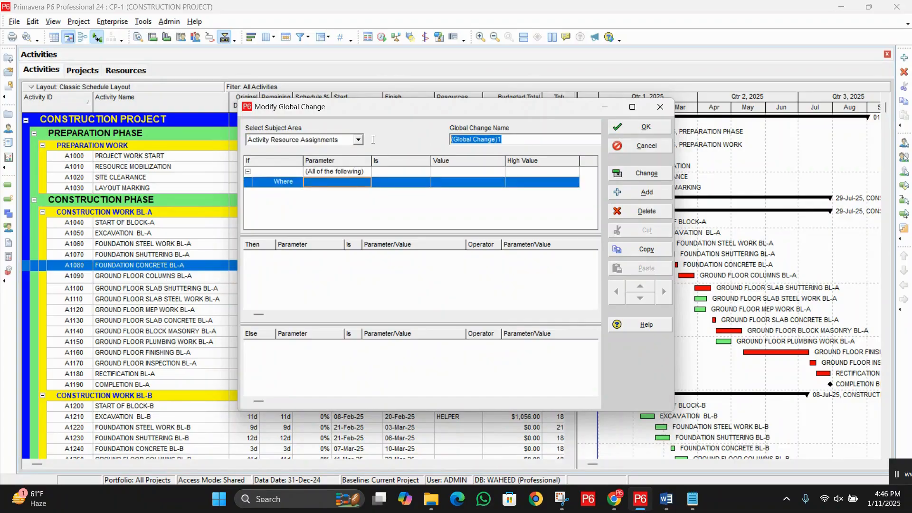
pyautogui.write('RE')
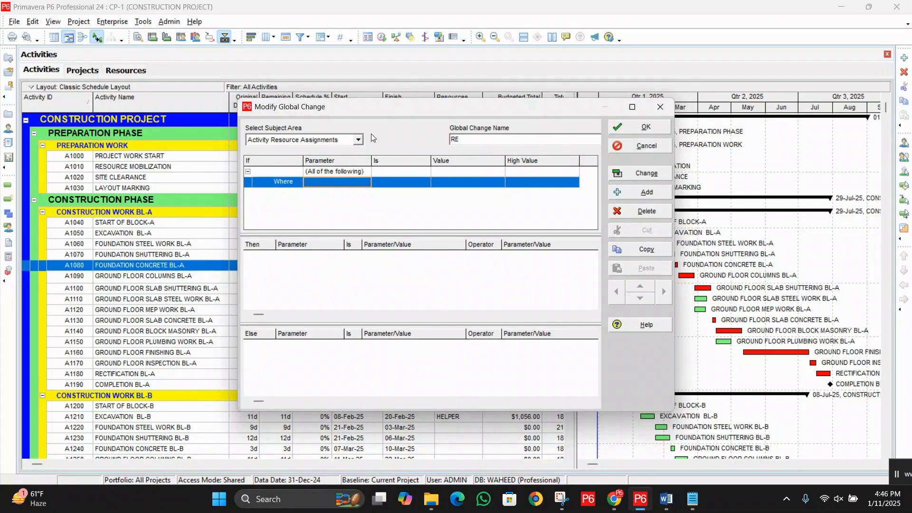
pyautogui.write('PLACE H')
pyautogui.press('BackSpace')
pyautogui.write('MASS')
pyautogui.press('BackSpace')
pyautogui.write('ONS WITH HELPEERS')
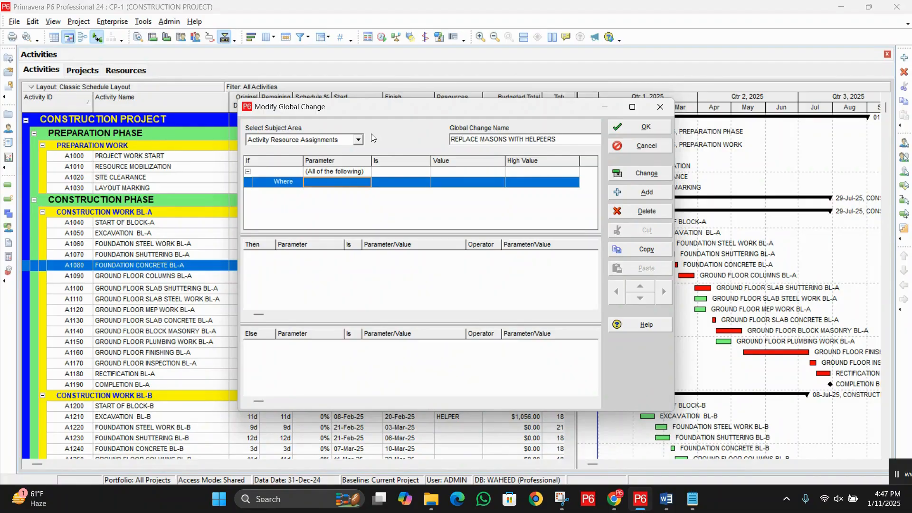
pyautogui.press('BackSpace')
pyautogui.press('BackSpace')
pyautogui.press('BackSpace')
pyautogui.press('BackSpace')
pyautogui.press('BackSpace')
pyautogui.write('ERS')
# Step: Set the Where condition's parameter to Resource ID Name for the masons replacement change
pyautogui.click(347, 187)
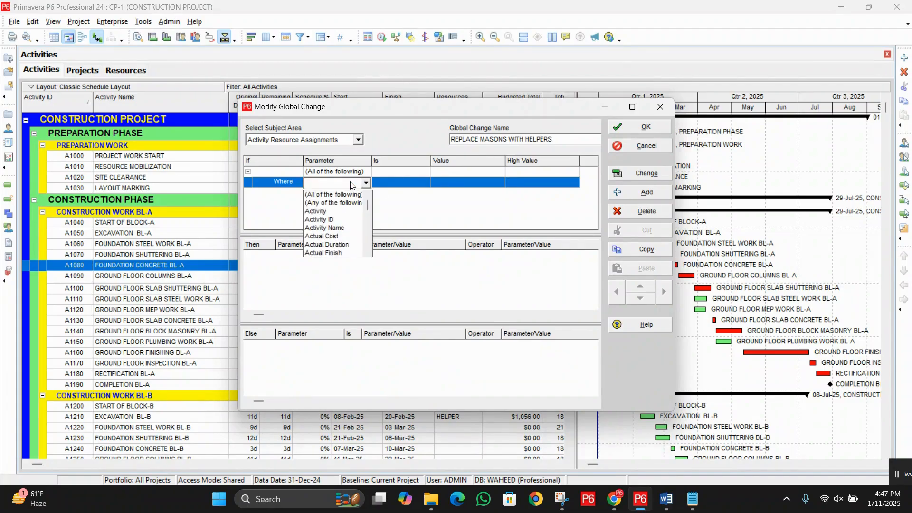
pyautogui.click(457, 225)
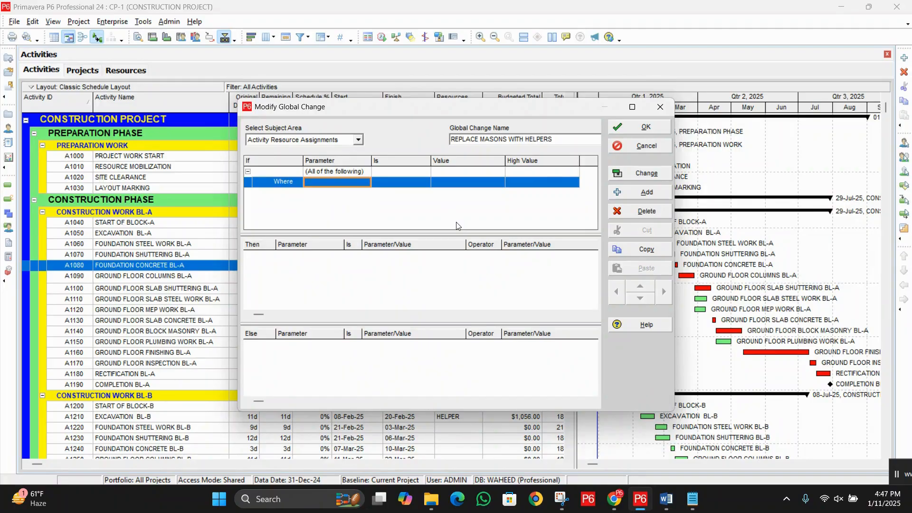
pyautogui.click(341, 183)
pyautogui.press('r')
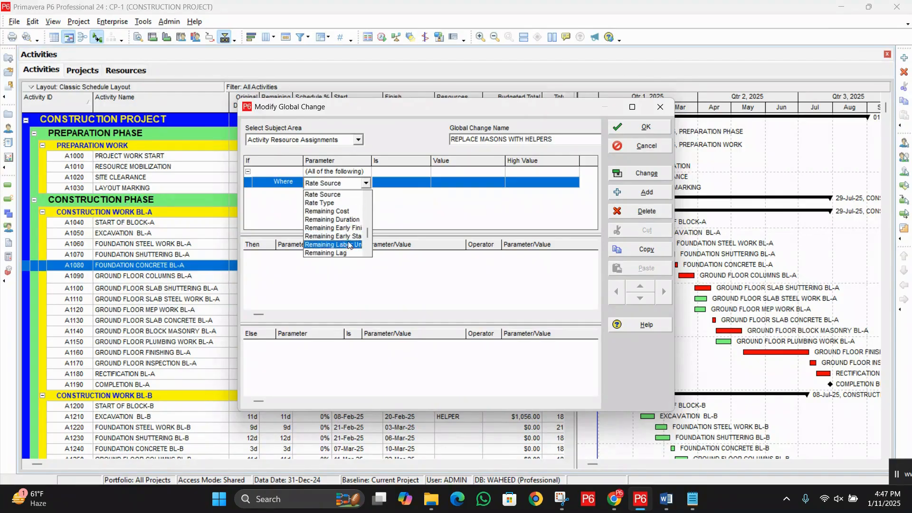
pyautogui.scroll(-1, 347, 225)
pyautogui.scroll(-3, 347, 225)
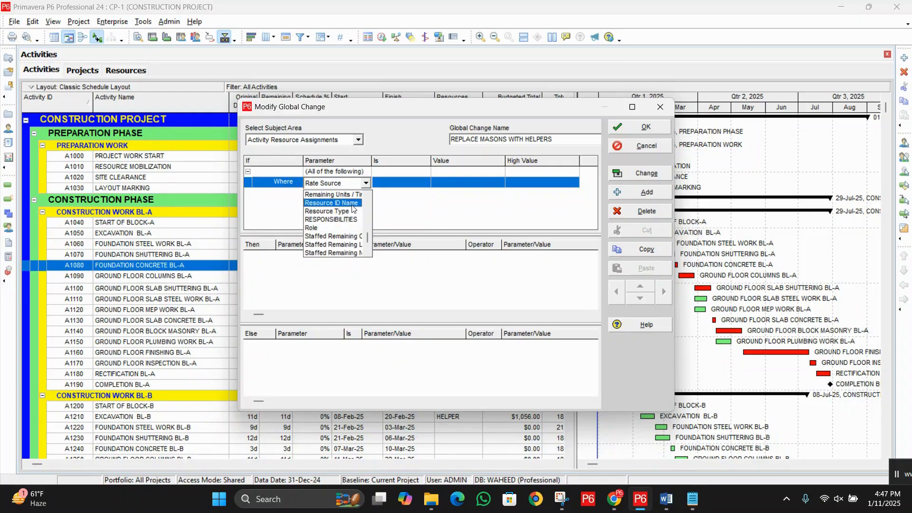
pyautogui.click(353, 208)
# Step: Complete the Where condition so that Resource ID Name equals the MSN (MASONS) manpower resource
pyautogui.click(417, 185)
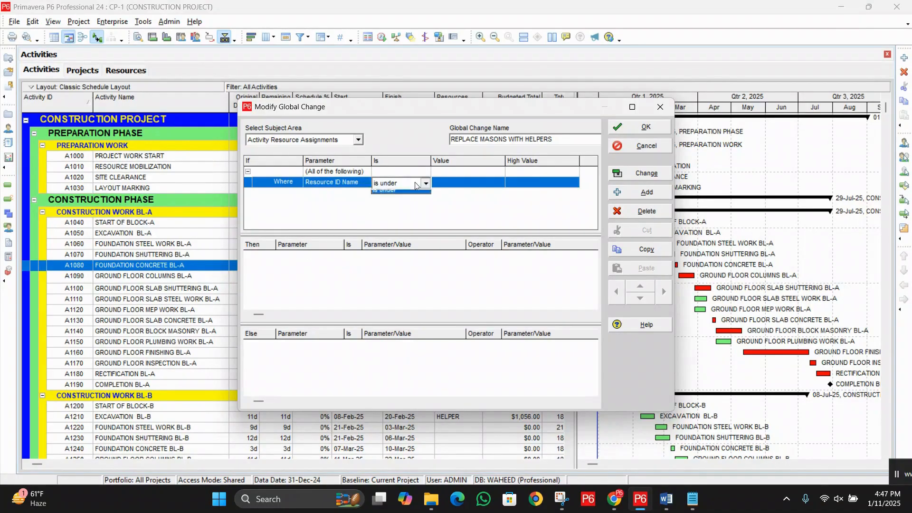
pyautogui.click(417, 185)
pyautogui.click(398, 195)
pyautogui.click(480, 182)
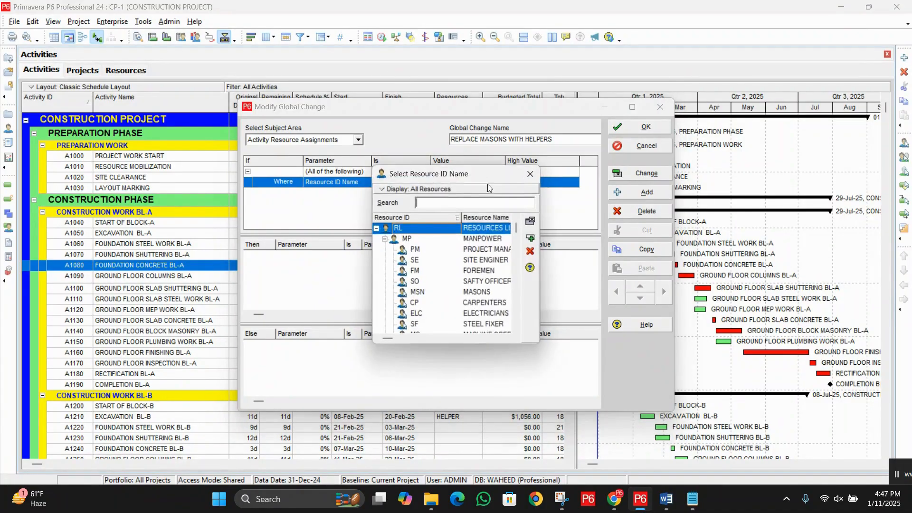
pyautogui.doubleClick(492, 292)
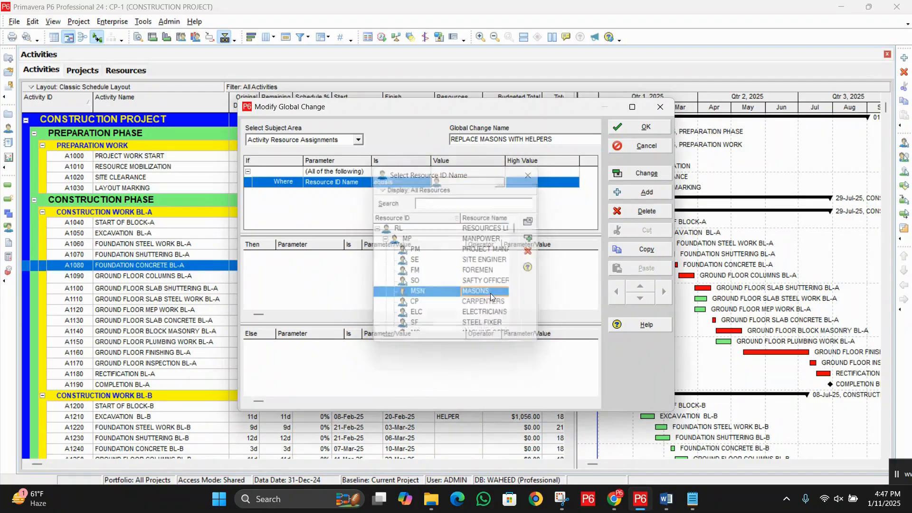
# Step: Add a Then statement to the masons replacement change with Resource ID Name as its parameter
pyautogui.click(411, 289)
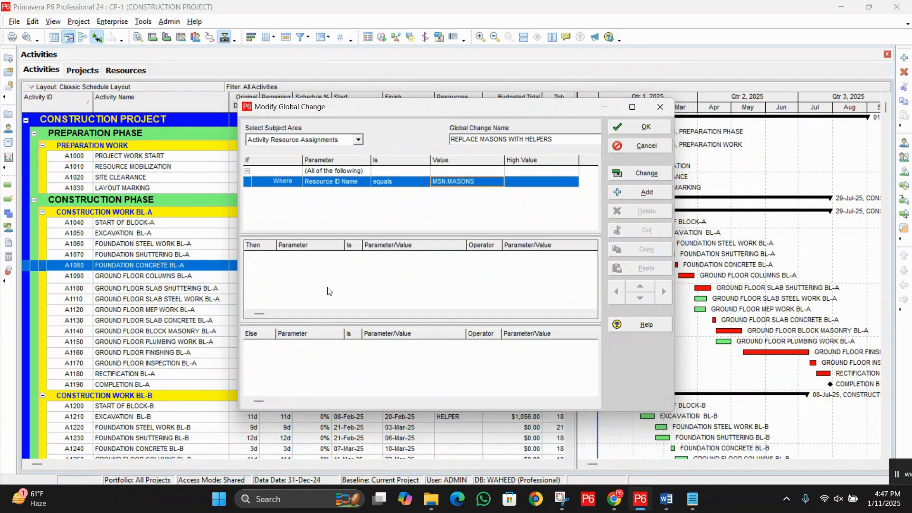
pyautogui.click(638, 198)
pyautogui.click(339, 258)
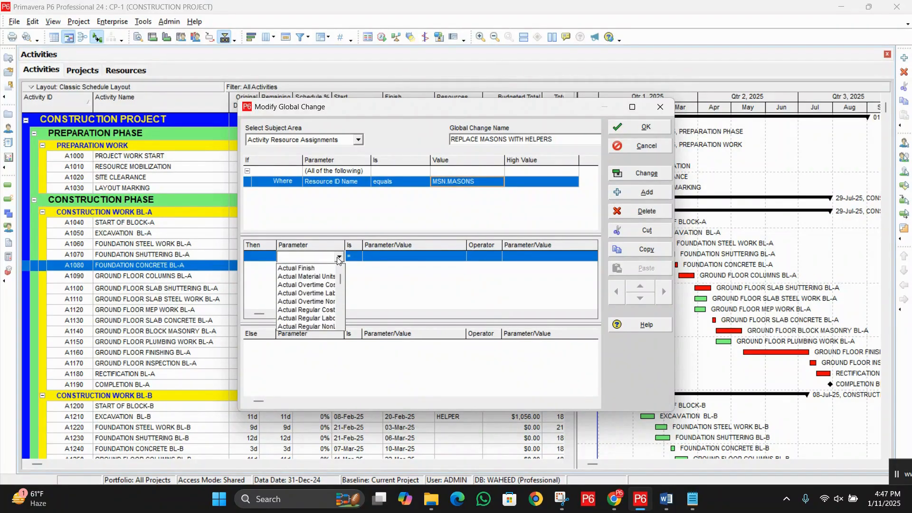
pyautogui.press('r')
pyautogui.scroll(-1, 323, 293)
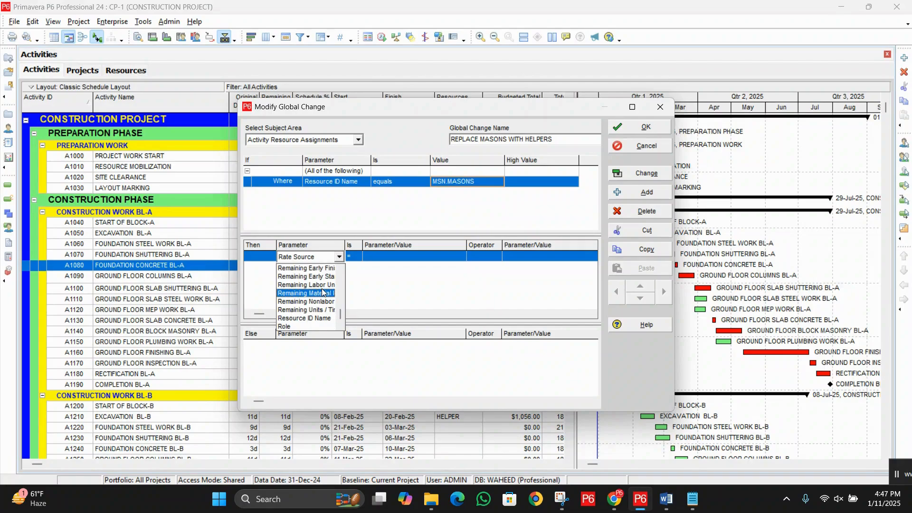
pyautogui.click(307, 318)
# Step: Set the Then statement's value to the HP (HELPER) manpower resource and save the global change
pyautogui.doubleClick(415, 259)
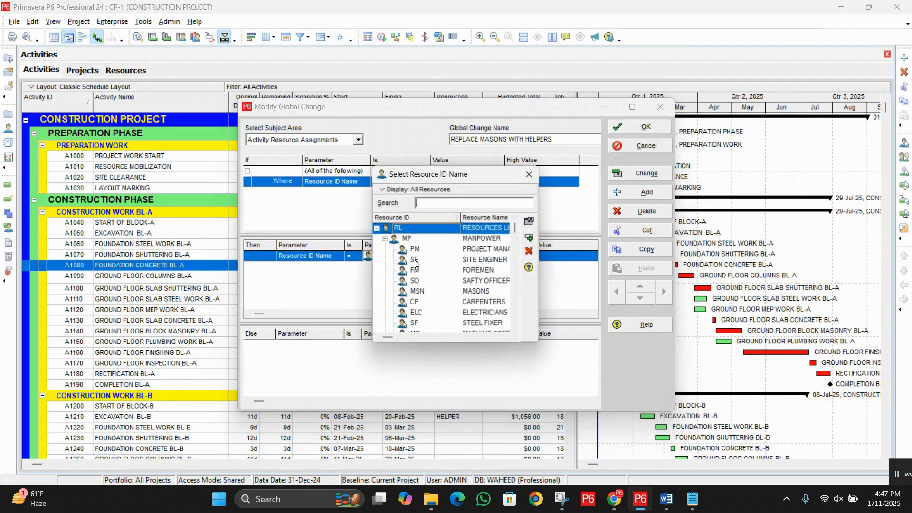
pyautogui.scroll(-1, 499, 286)
pyautogui.scroll(1, 499, 286)
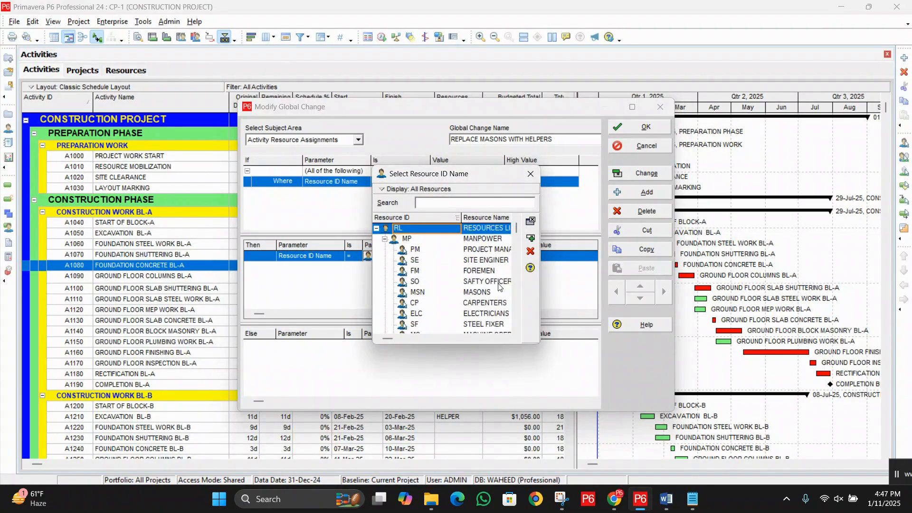
pyautogui.scroll(-2, 499, 286)
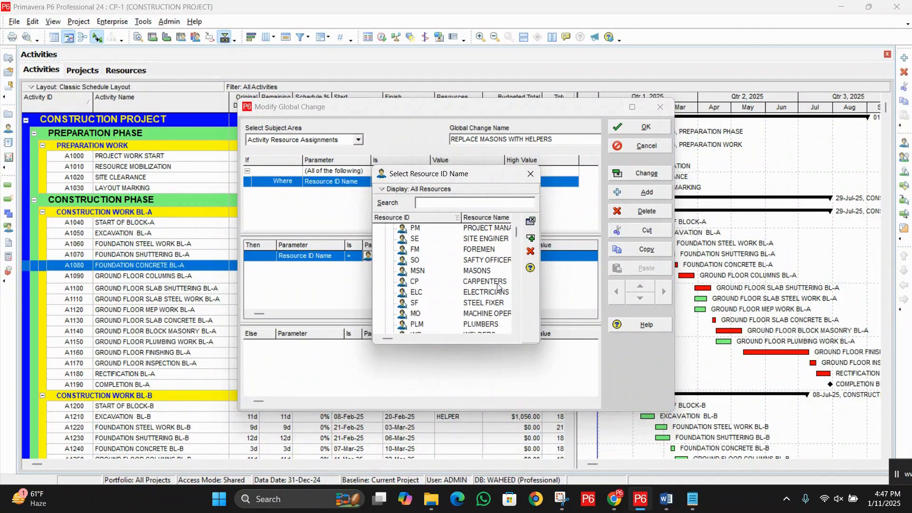
pyautogui.scroll(-2, 489, 293)
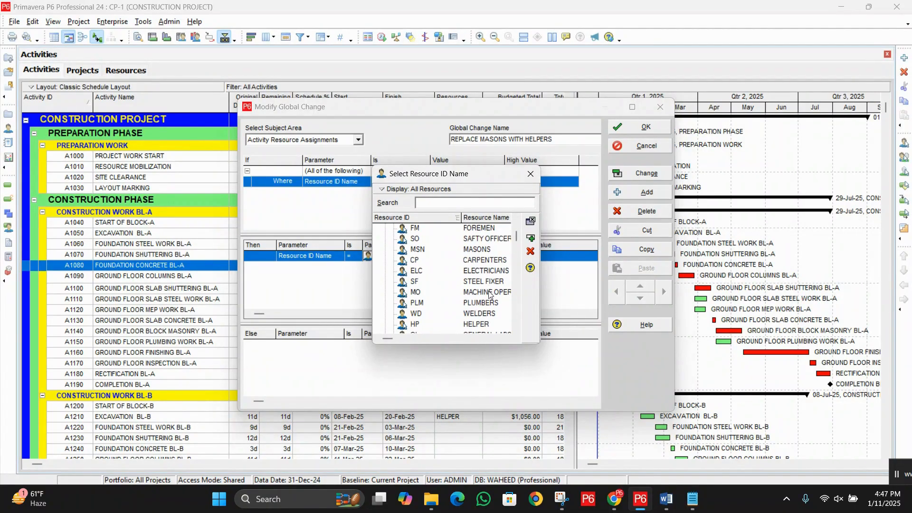
pyautogui.doubleClick(478, 326)
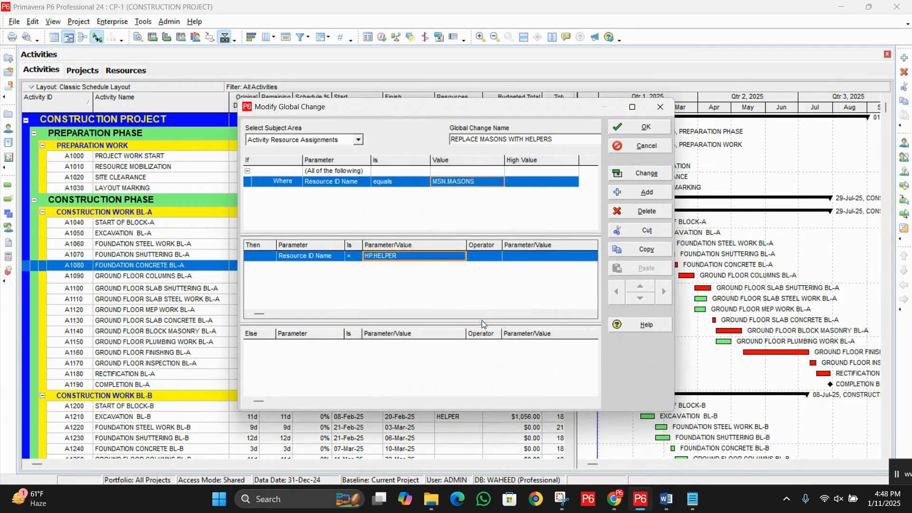
pyautogui.click(633, 128)
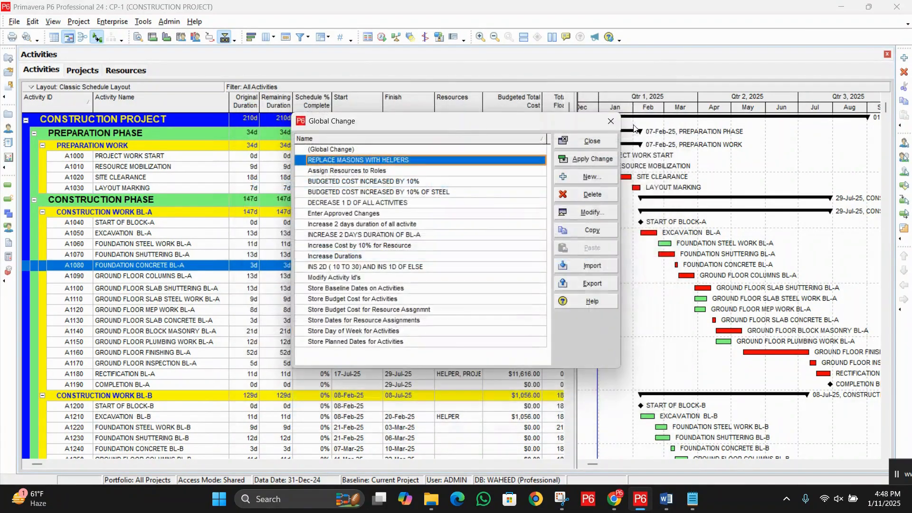
# Step: Run the REPLACE MASONS WITH HELPERS change, examine the old and new values in its report, and exit without committing
pyautogui.click(589, 158)
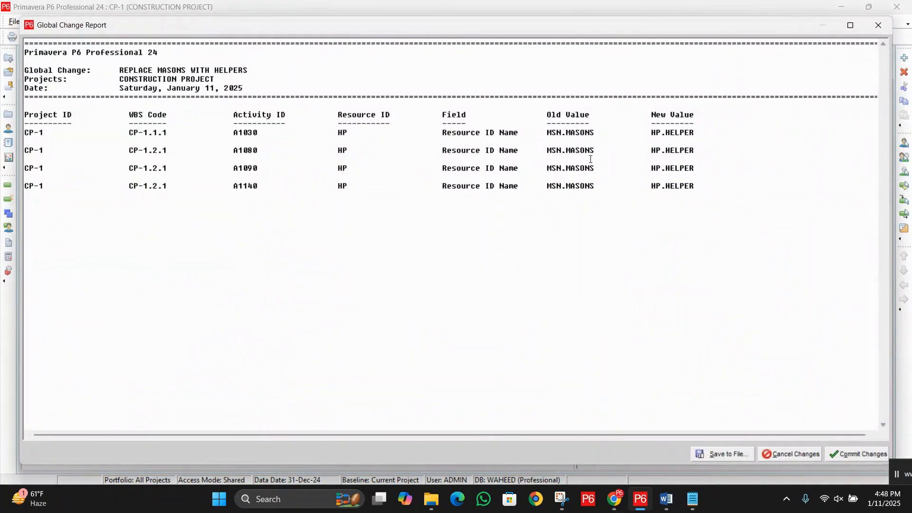
pyautogui.moveTo(546, 115); pyautogui.dragTo(601, 124)
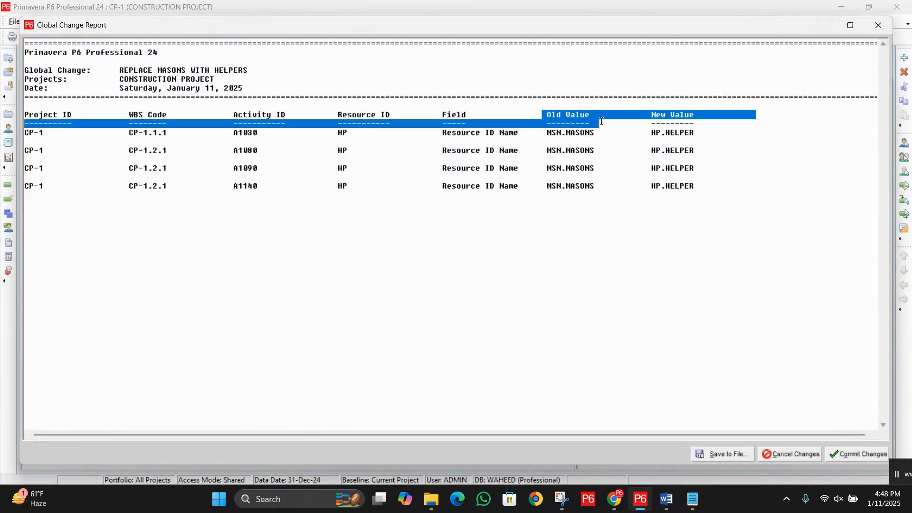
pyautogui.click(573, 143)
pyautogui.moveTo(546, 134); pyautogui.dragTo(562, 133)
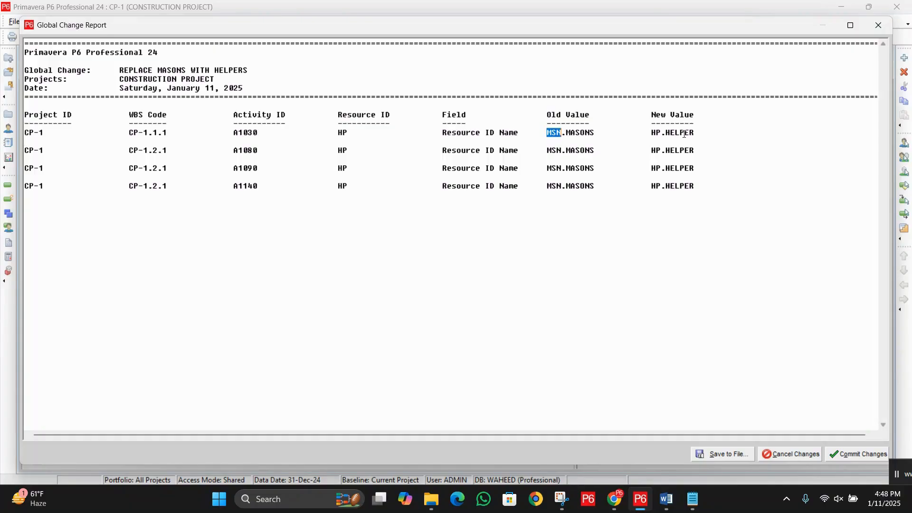
pyautogui.moveTo(651, 132); pyautogui.dragTo(695, 134)
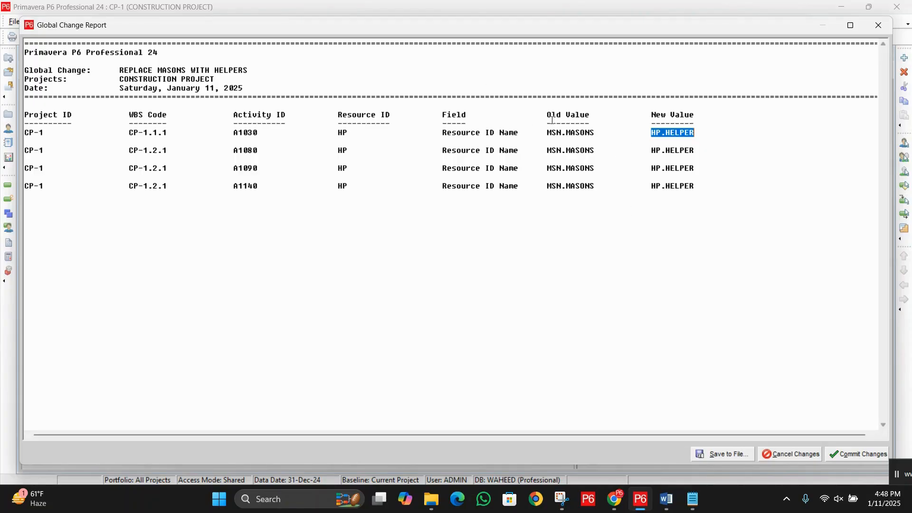
pyautogui.moveTo(261, 135); pyautogui.dragTo(256, 161)
pyautogui.click(263, 173)
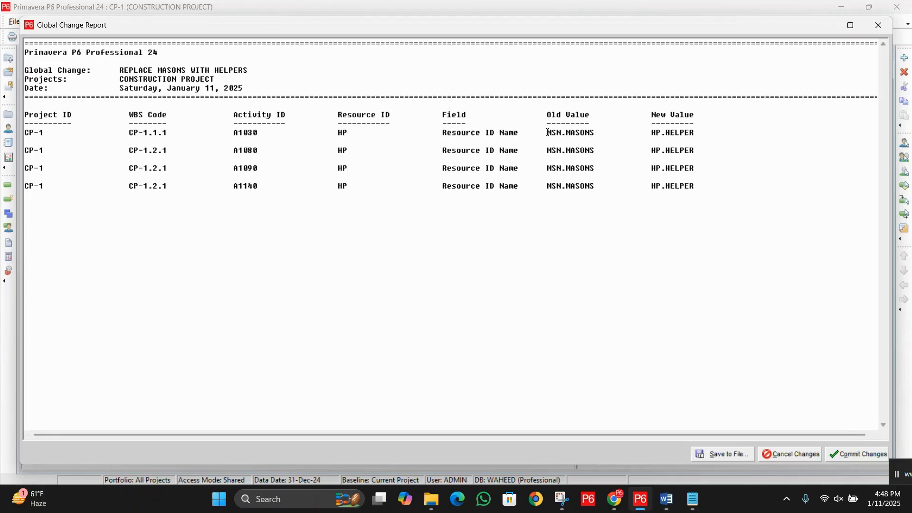
pyautogui.moveTo(547, 133); pyautogui.dragTo(598, 133)
pyautogui.click(579, 157)
pyautogui.click(794, 453)
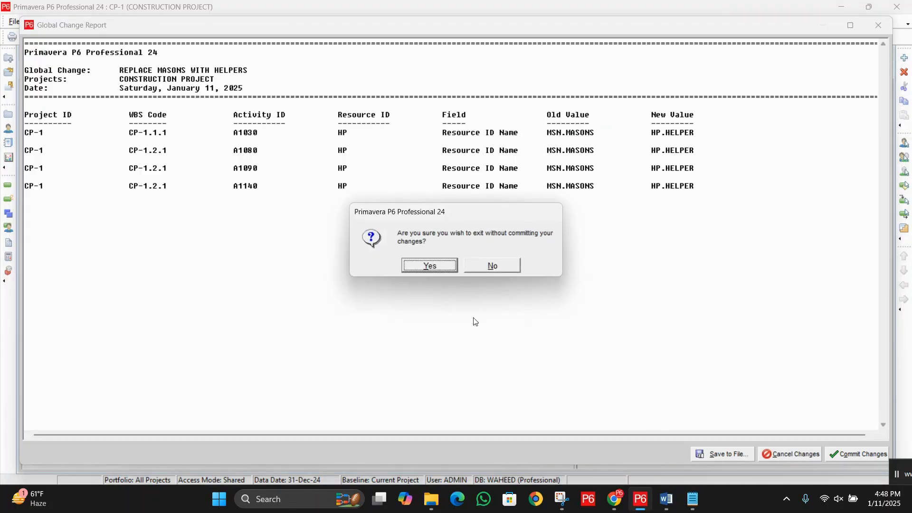
pyautogui.click(432, 266)
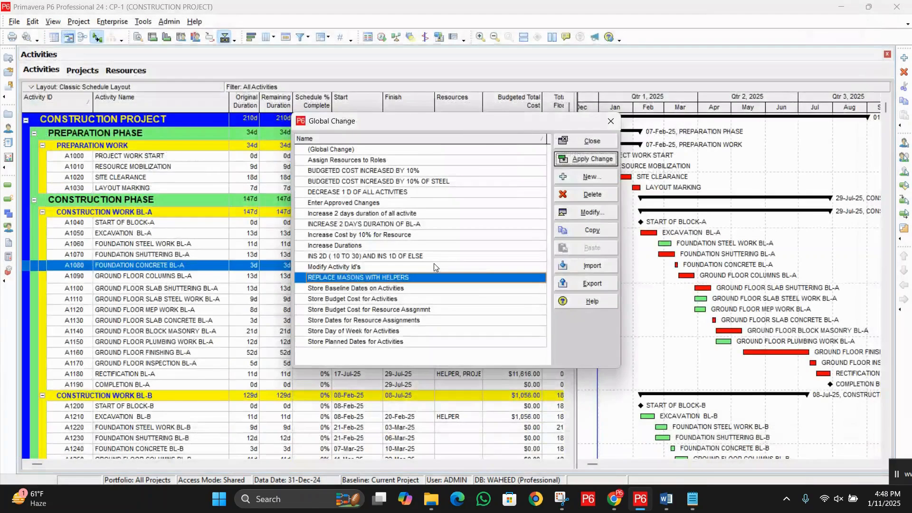
# Step: Create a new global change with Activity Resource Assignments as its subject area
pyautogui.click(589, 176)
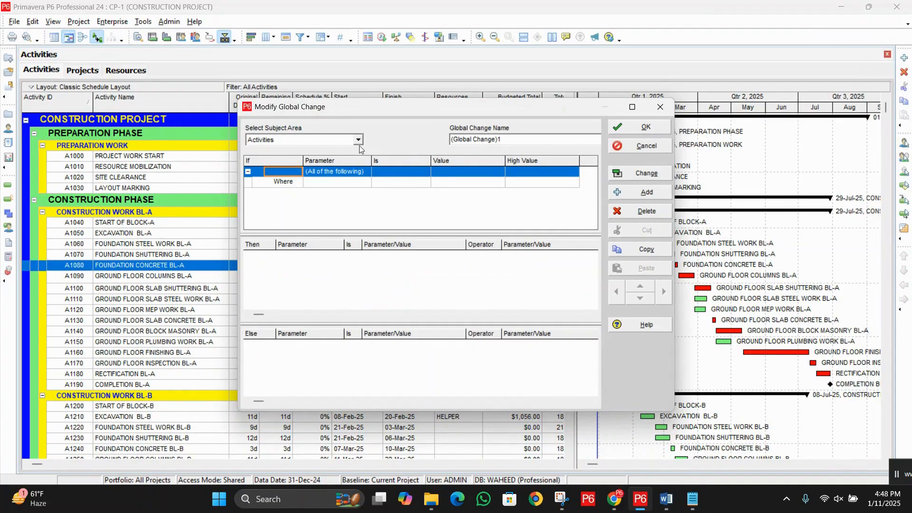
pyautogui.click(360, 140)
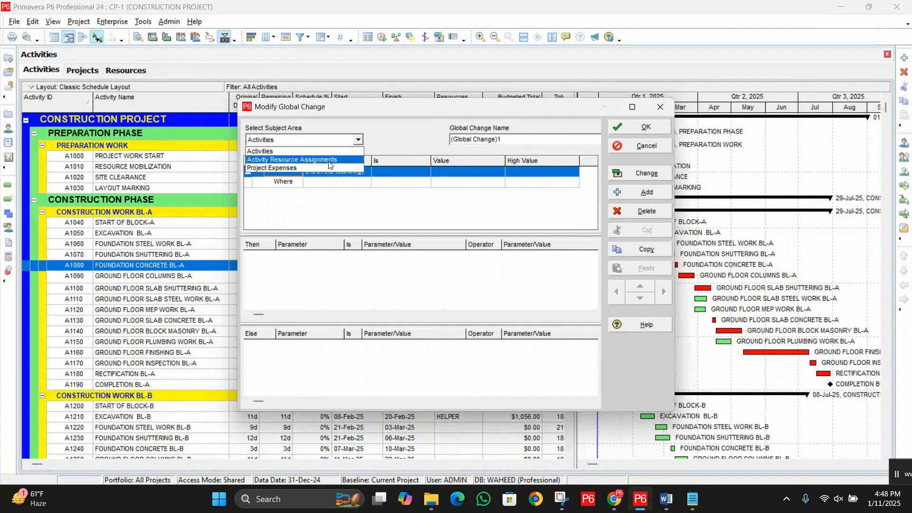
pyautogui.click(329, 164)
# Step: Name the new global change "DECREASE THE BUDGETED COST BY 15%"
pyautogui.press('Tab')
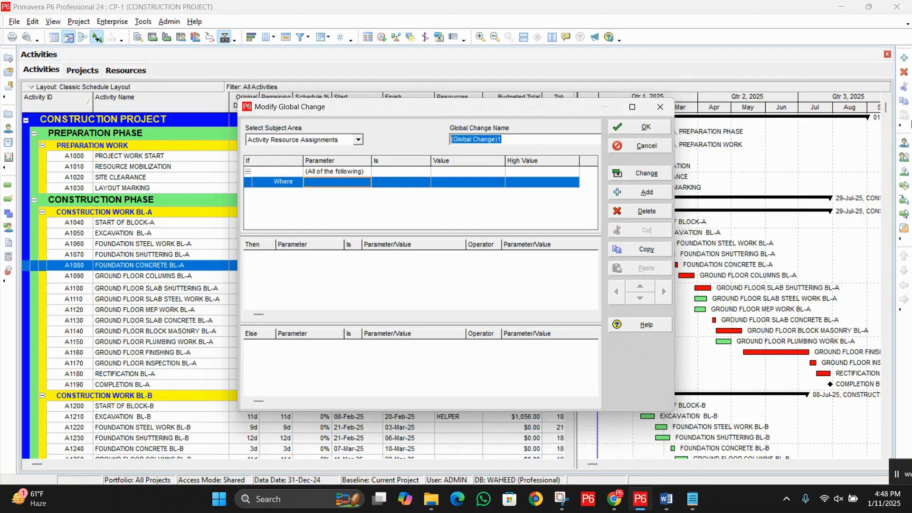
pyautogui.write('DEC')
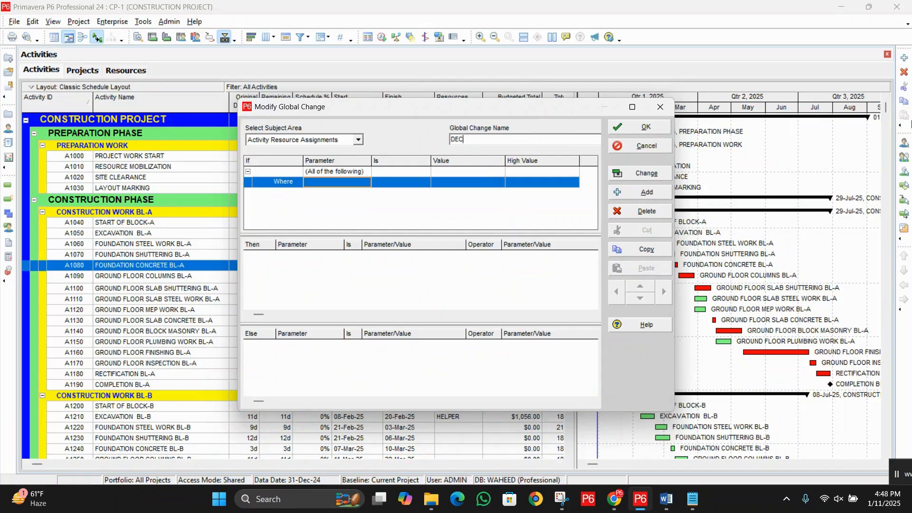
pyautogui.write('REASE THE BUDGETED COST BY ')
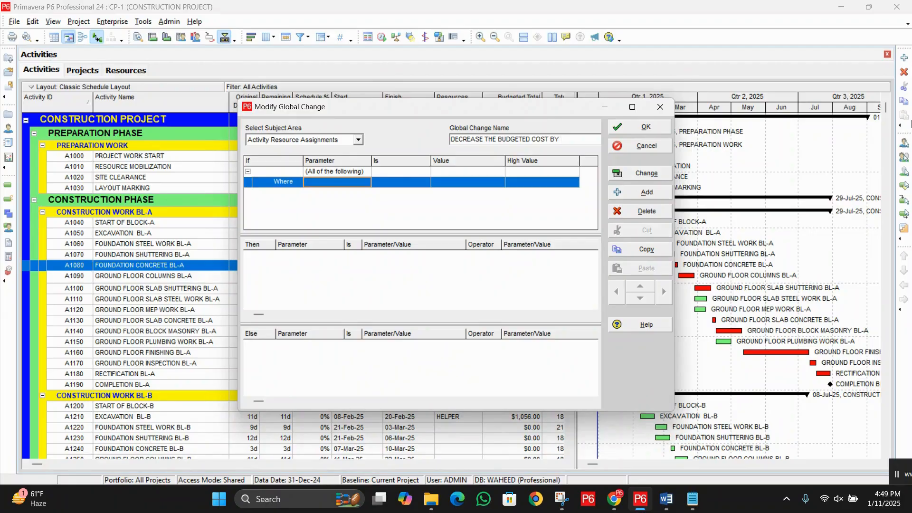
pyautogui.write('1%')
pyautogui.press('BackSpace')
pyautogui.write('5%')
# Step: Set the Where condition of the cost decrease change to Budgeted Cost is greater than 0
pyautogui.click(366, 183)
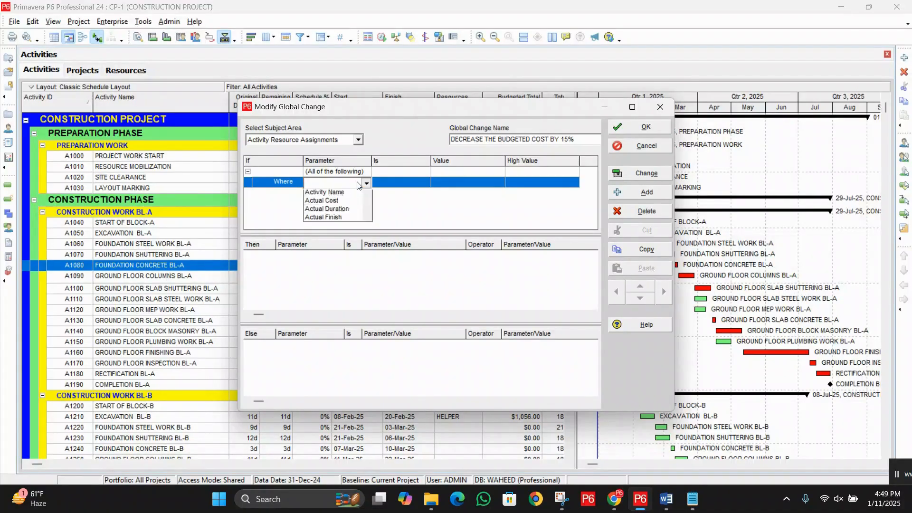
pyautogui.press('b')
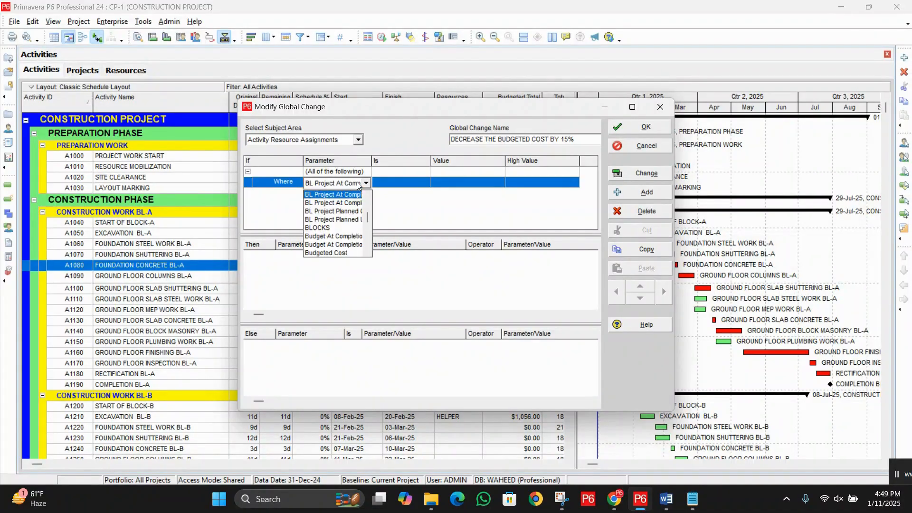
pyautogui.click(352, 254)
pyautogui.click(397, 184)
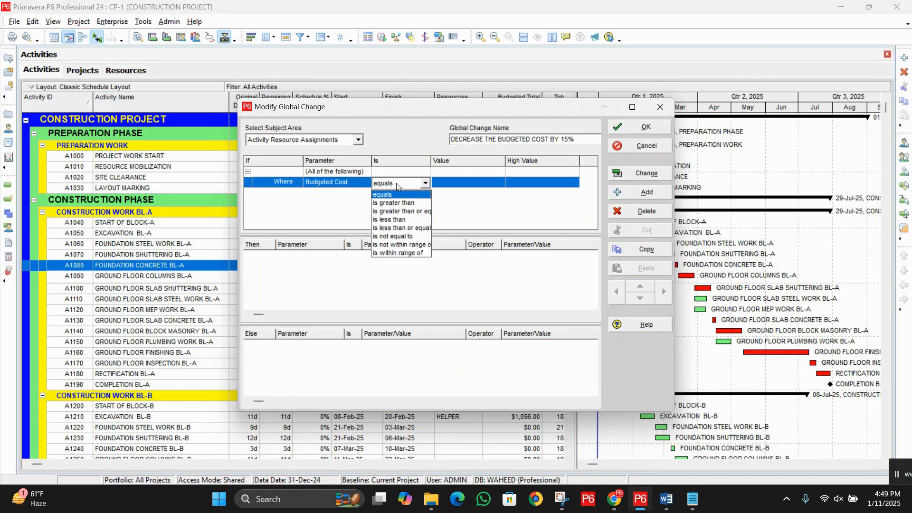
pyautogui.click(410, 208)
pyautogui.click(451, 183)
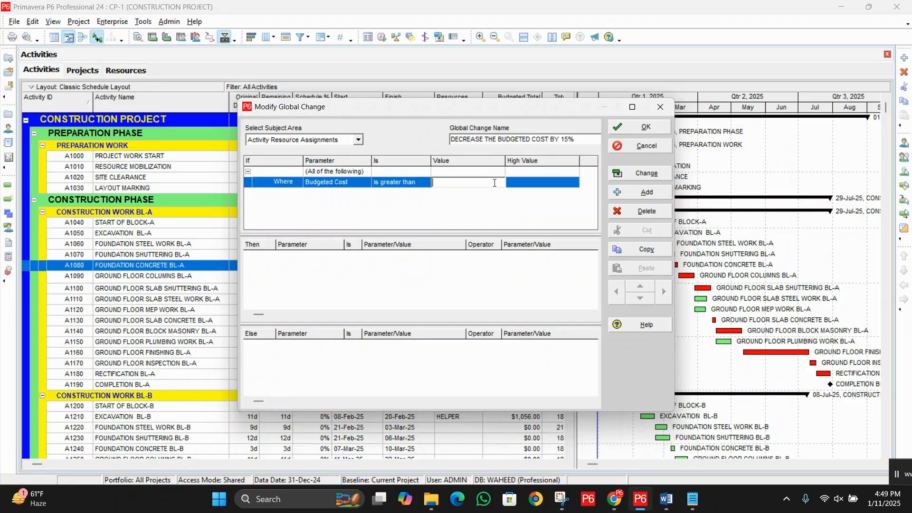
pyautogui.write('0')
# Step: Add a Then statement that sets Budgeted Cost equal to Budgeted Cost
pyautogui.click(481, 273)
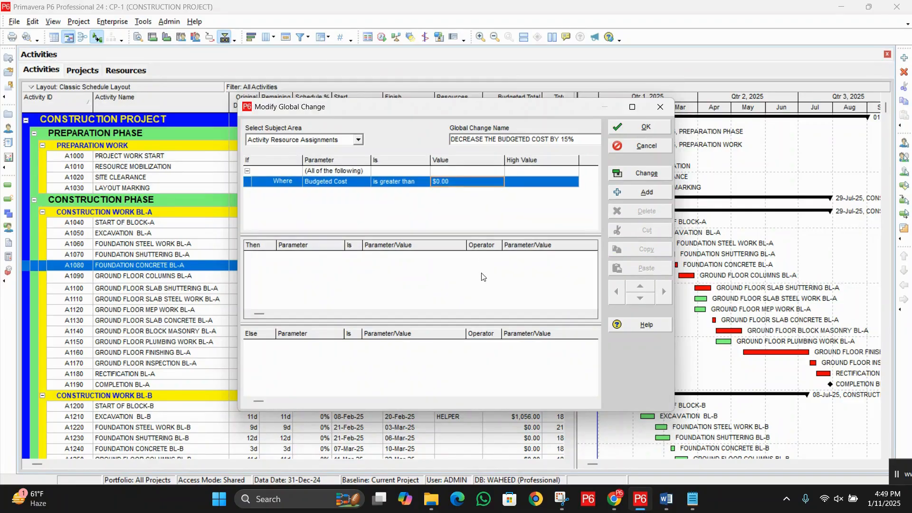
pyautogui.click(629, 193)
pyautogui.click(339, 257)
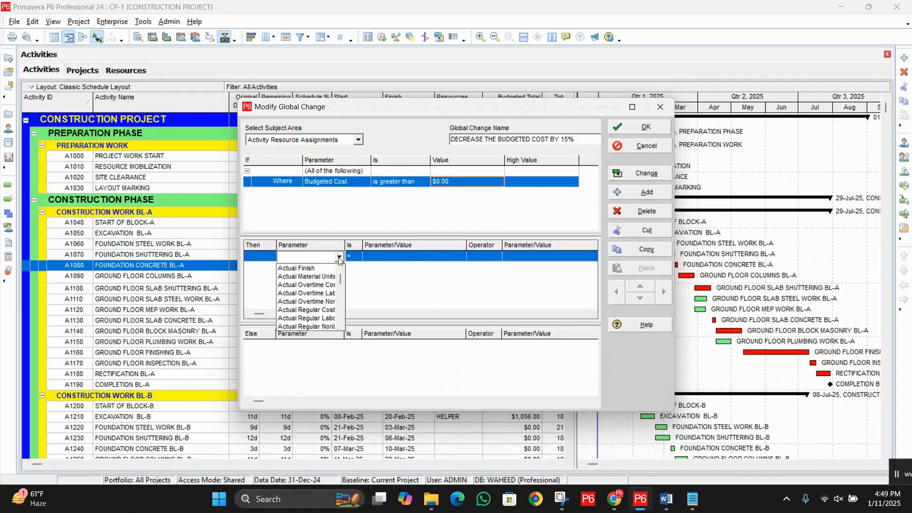
pyautogui.scroll(-5, 309, 295)
pyautogui.click(296, 269)
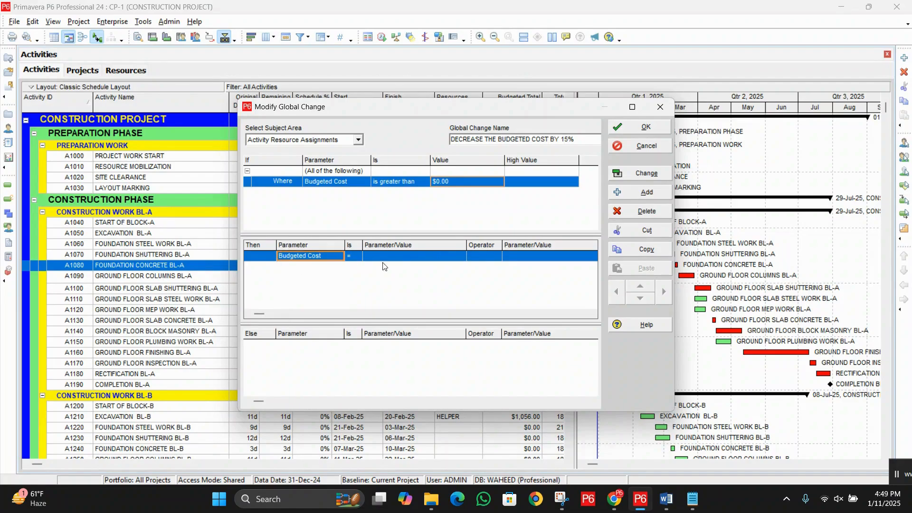
pyautogui.click(392, 257)
pyautogui.click(394, 258)
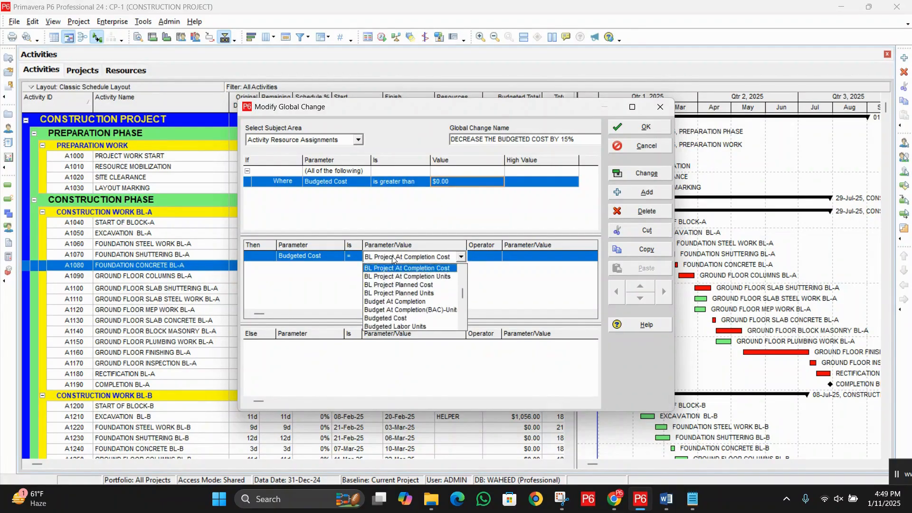
pyautogui.click(410, 318)
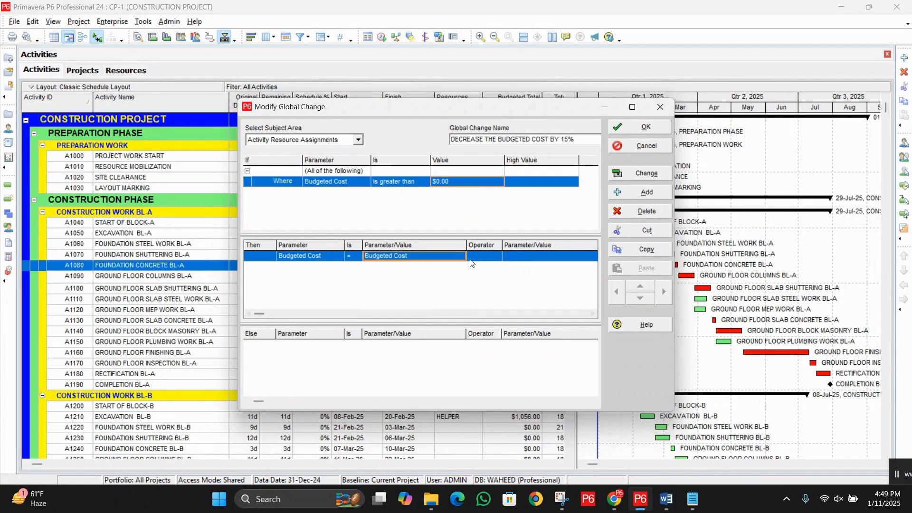
# Step: Complete the Then statement by multiplying Budgeted Cost by 0.85, and save the global change
pyautogui.click(473, 257)
pyautogui.click(475, 257)
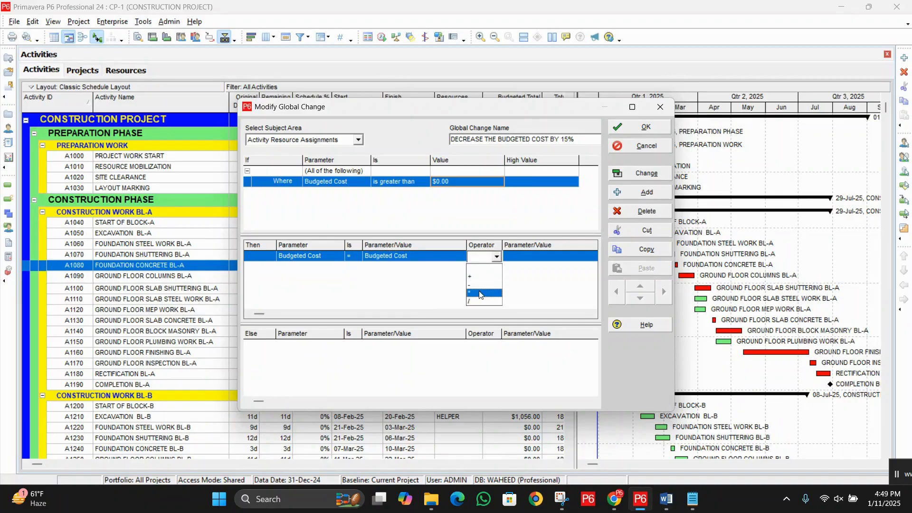
pyautogui.click(479, 294)
pyautogui.click(551, 257)
pyautogui.write('0')
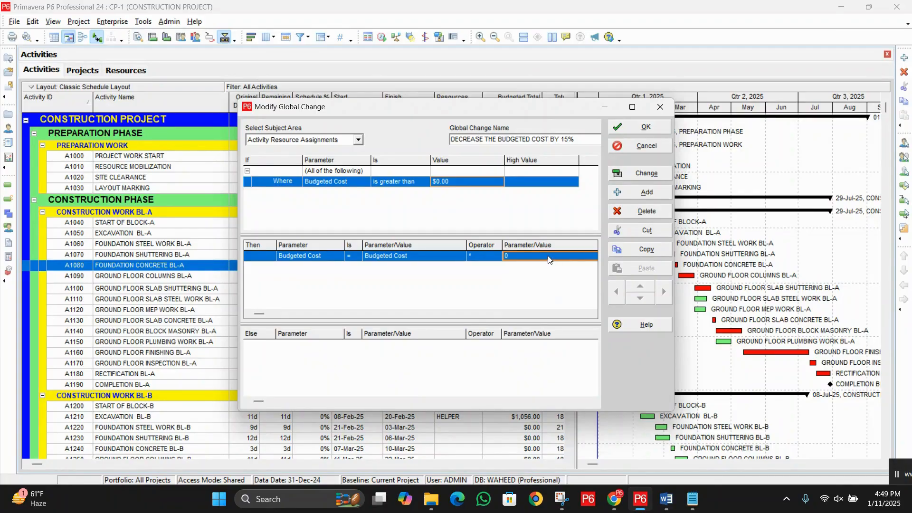
pyautogui.click(549, 259)
pyautogui.write('.')
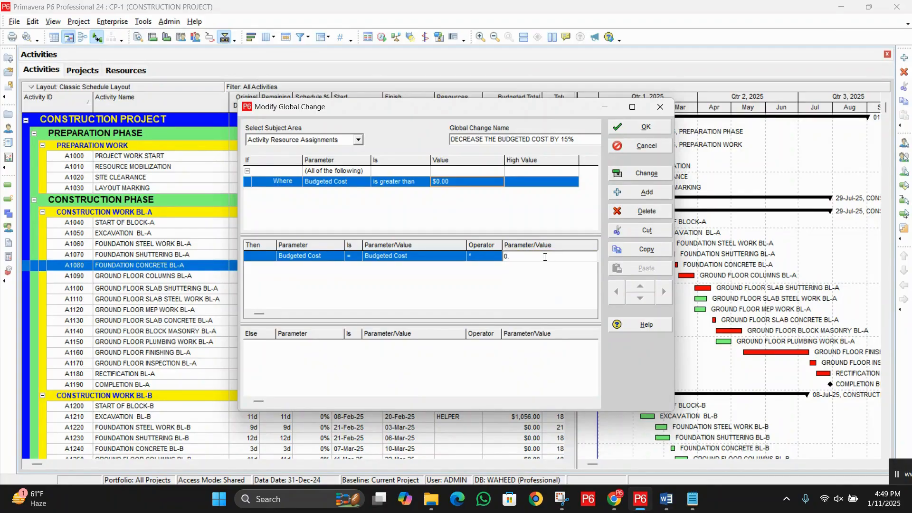
pyautogui.write('85')
pyautogui.click(527, 286)
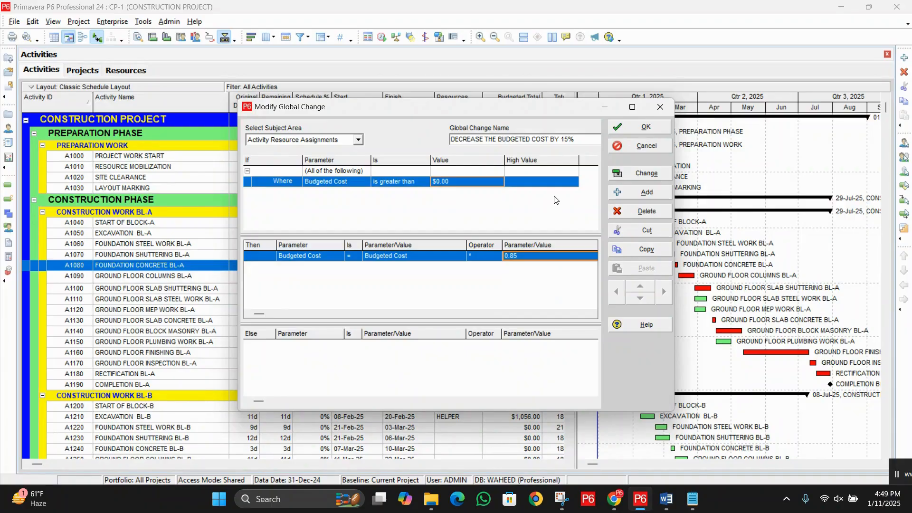
pyautogui.click(634, 128)
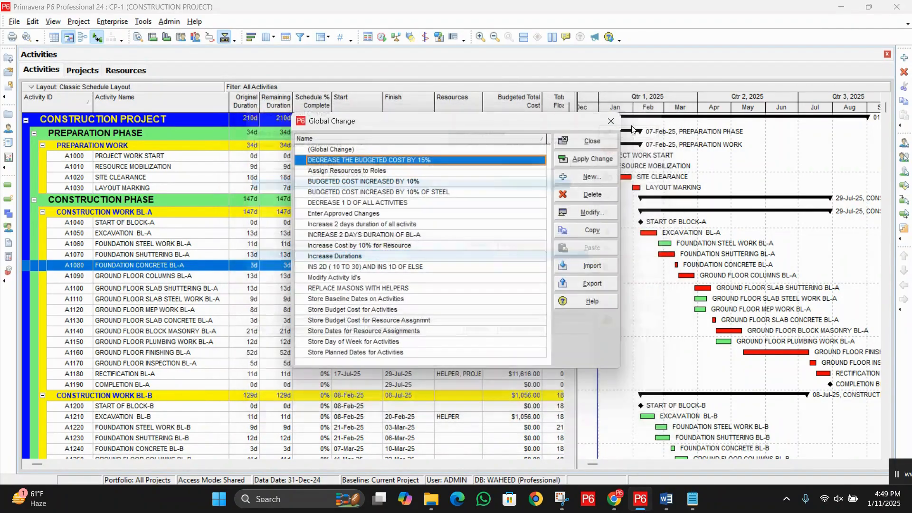
# Step: Run the 15% budgeted cost decrease to compare old and new values in its report, and exit without committing the changes
pyautogui.click(597, 159)
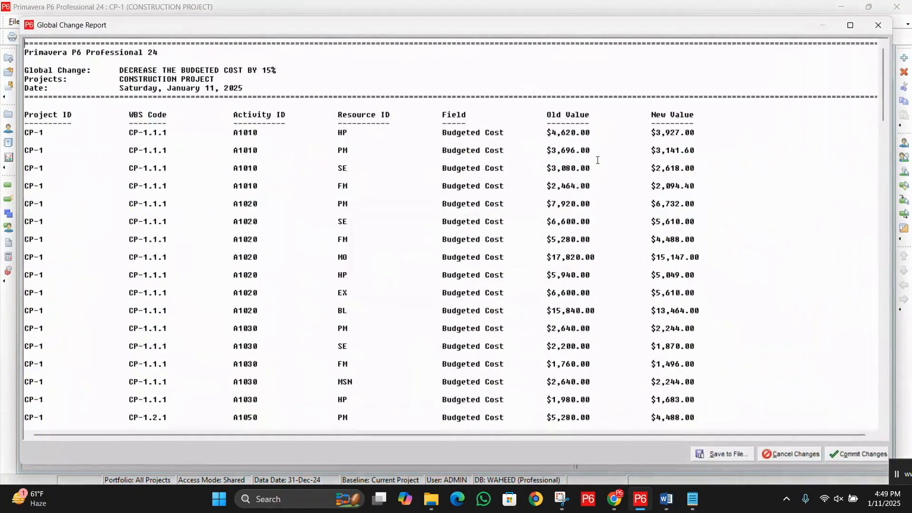
pyautogui.moveTo(533, 132); pyautogui.dragTo(596, 131)
pyautogui.moveTo(650, 133); pyautogui.dragTo(702, 133)
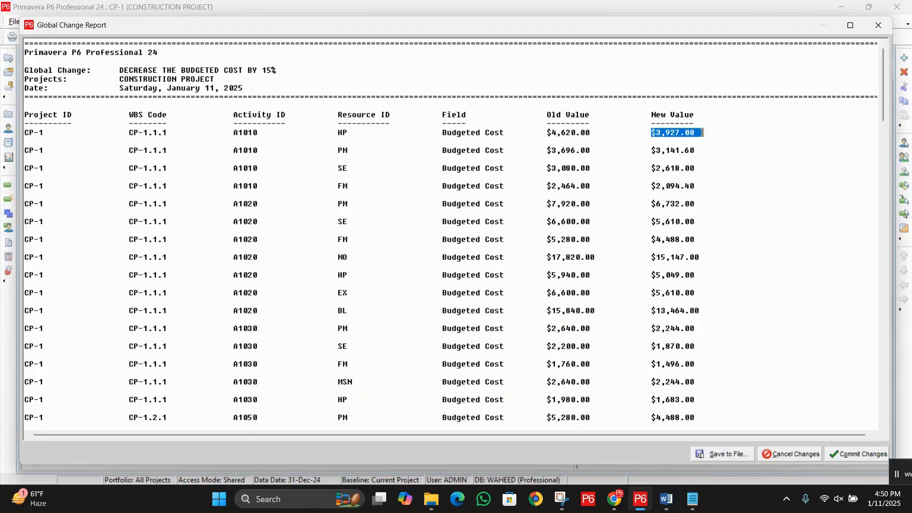
pyautogui.click(676, 134)
pyautogui.moveTo(648, 133); pyautogui.dragTo(707, 133)
pyautogui.click(664, 143)
pyautogui.moveTo(647, 133); pyautogui.dragTo(715, 132)
pyautogui.moveTo(596, 133); pyautogui.dragTo(551, 133)
pyautogui.click(647, 150)
pyautogui.click(788, 457)
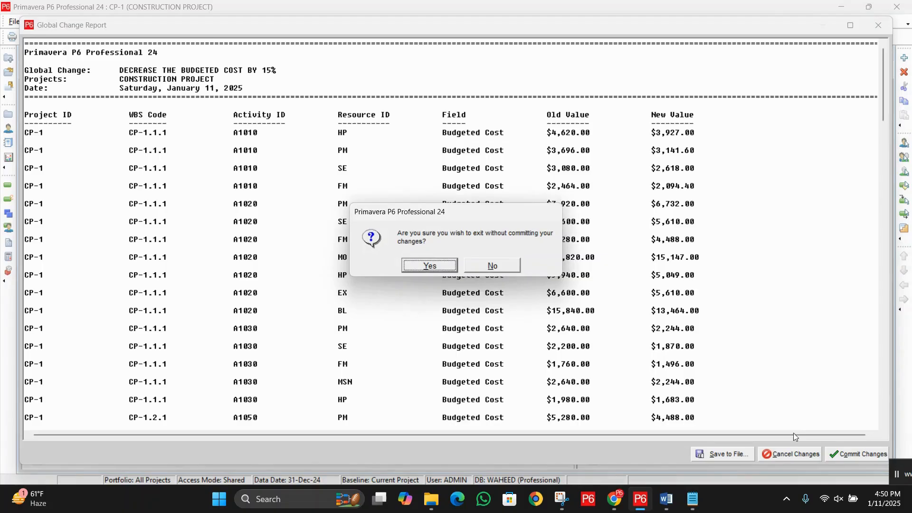
pyautogui.click(424, 269)
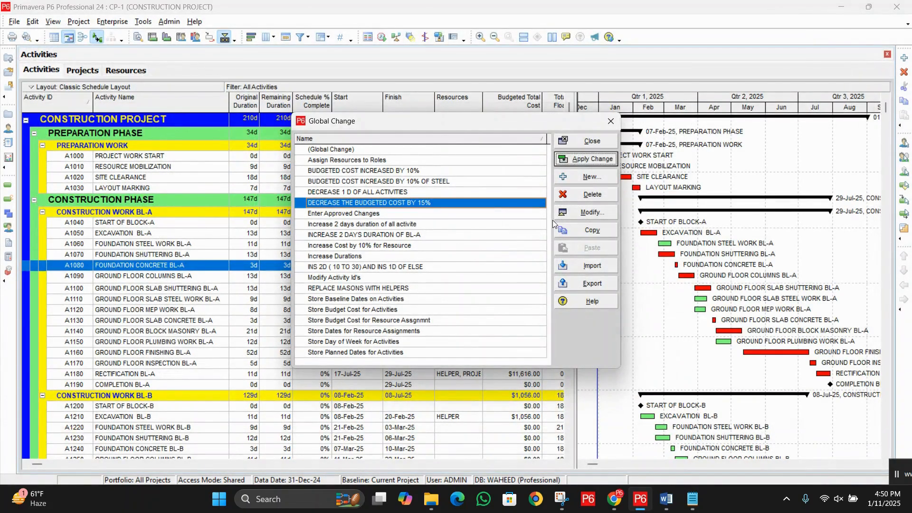
# Step: Create a new global change with Project Expenses as its subject area
pyautogui.click(585, 175)
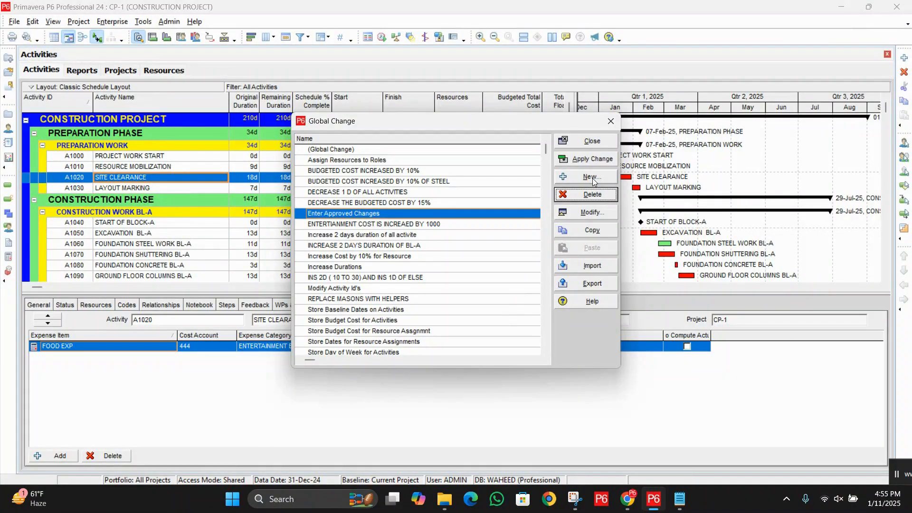
pyautogui.click(593, 178)
pyautogui.click(360, 140)
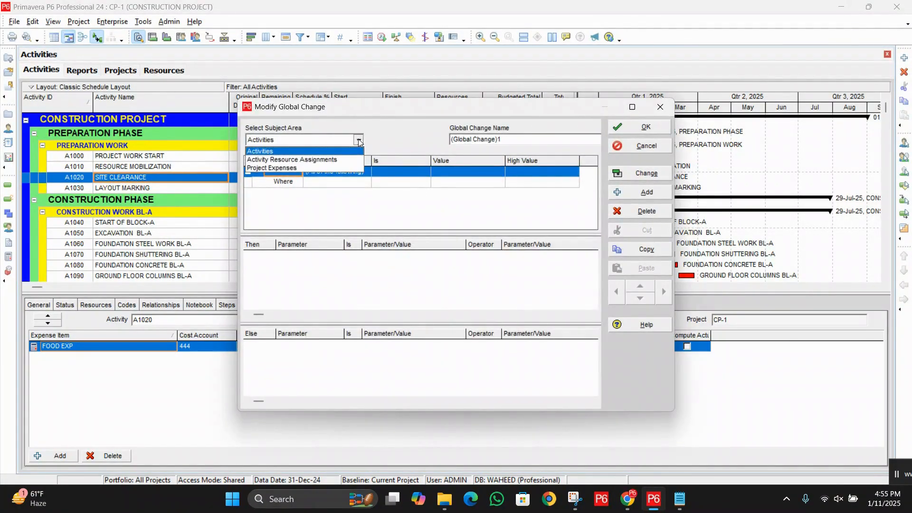
pyautogui.click(291, 172)
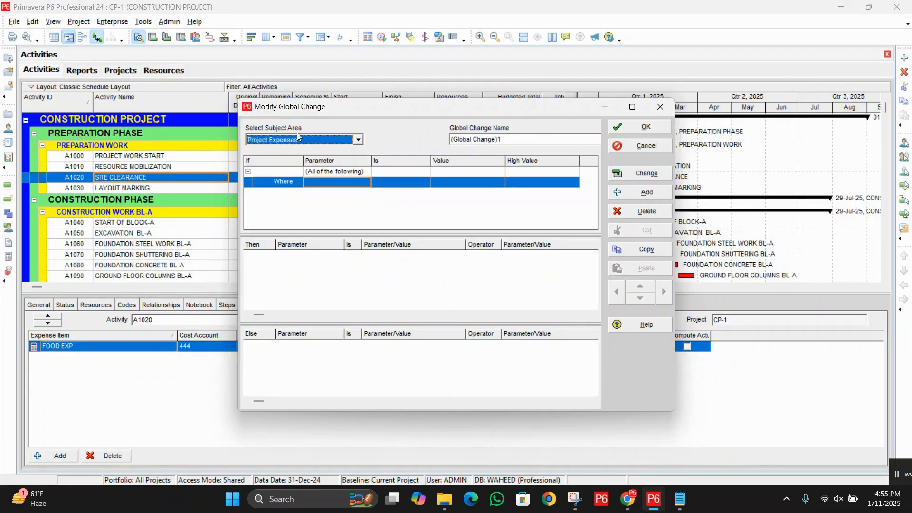
pyautogui.click(488, 136)
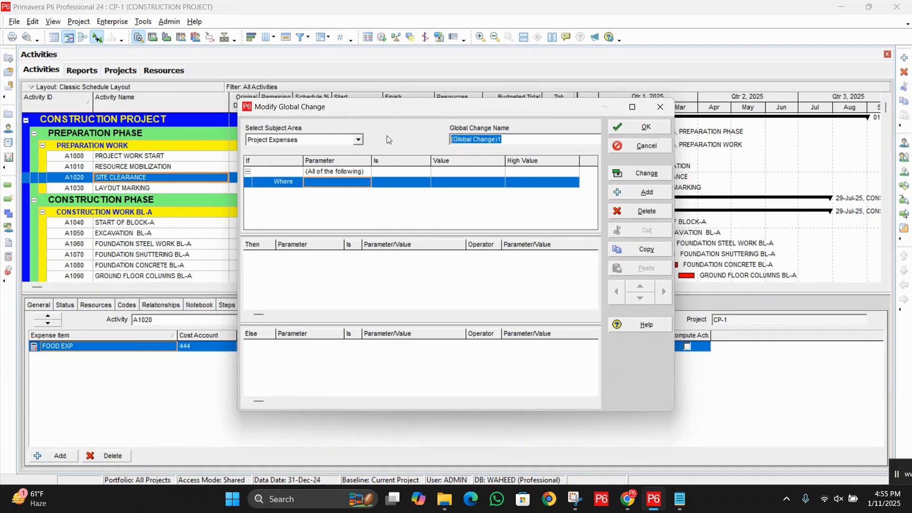
pyautogui.write('EX')
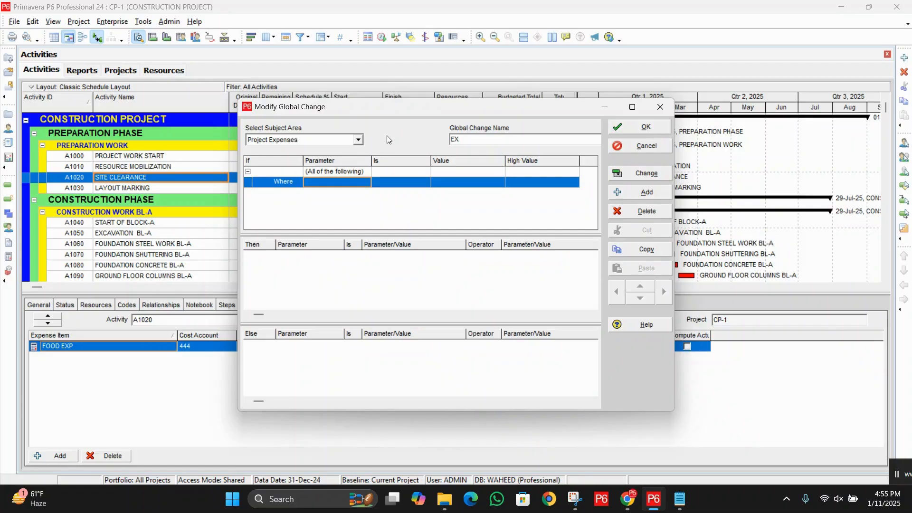
pyautogui.write('PENSES')
pyautogui.press('BackSpace')
pyautogui.press('BackSpace')
pyautogui.press('BackSpace')
pyautogui.press('BackSpace')
pyautogui.press('BackSpace')
pyautogui.press('BackSpace')
pyautogui.press('BackSpace')
pyautogui.press('BackSpace')
pyautogui.press('BackSpace')
pyautogui.write('EX')
pyautogui.press('BackSpace')
pyautogui.press('BackSpace')
pyautogui.write('EX')
pyautogui.press('BackSpace')
pyautogui.press('BackSpace')
pyautogui.click(623, 497)
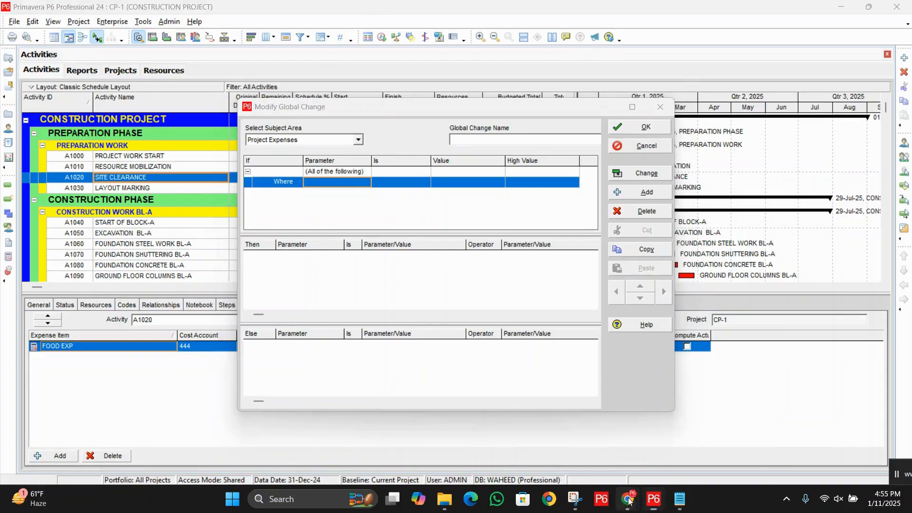
pyautogui.click(589, 445)
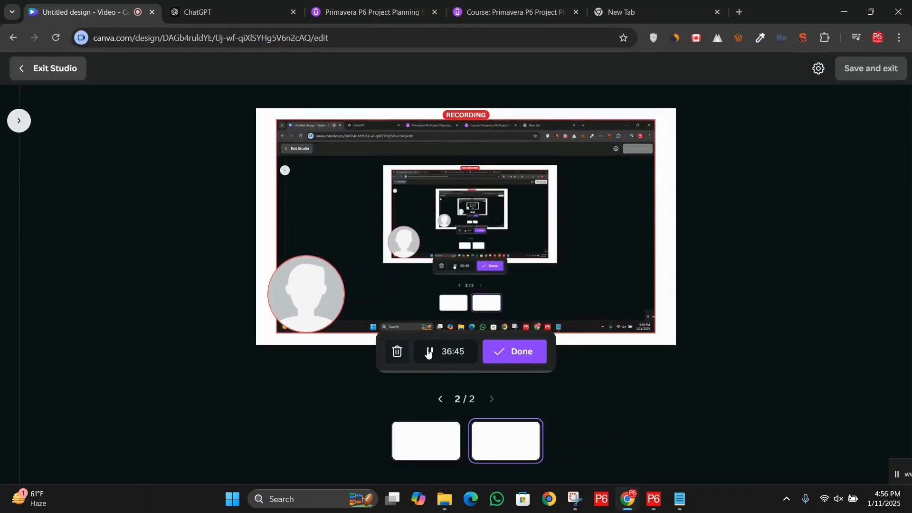
pyautogui.click(654, 508)
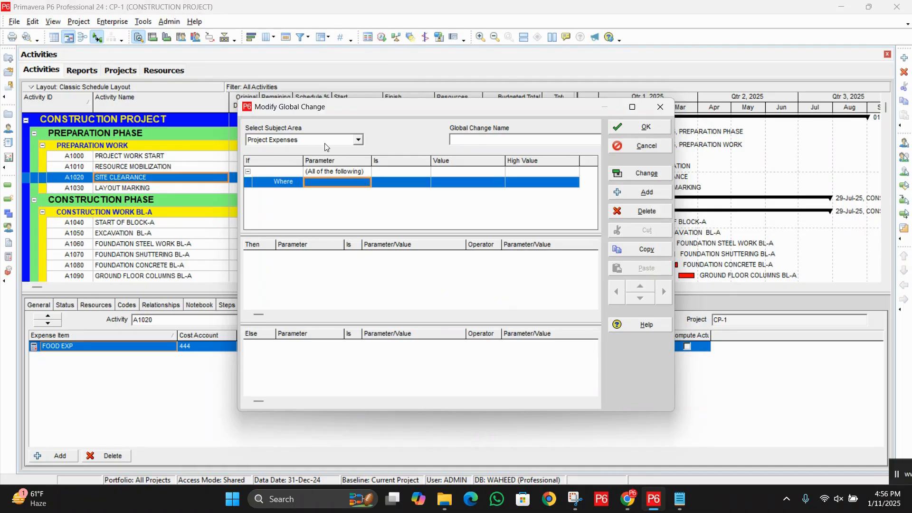
# Step: Keep Project Expenses as the subject area and name the global change "ENTERTAINMENT EXP INS BY 1000"
pyautogui.click(360, 143)
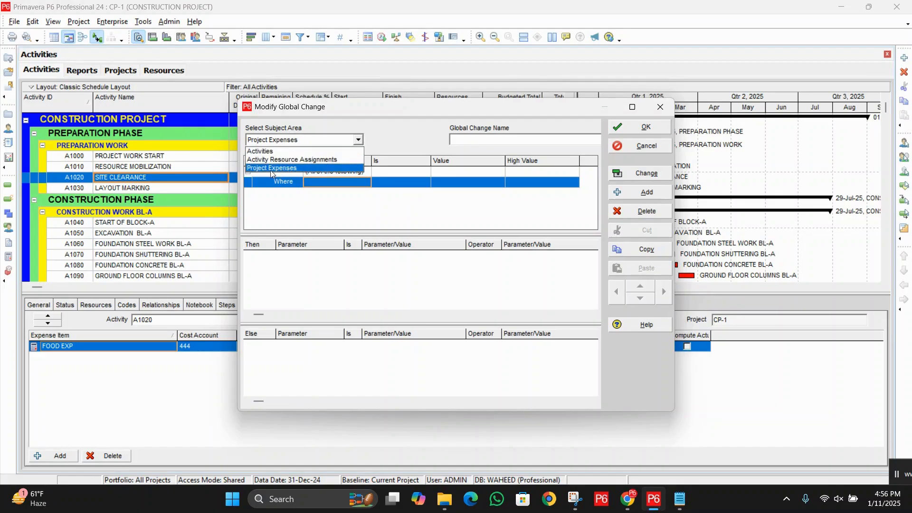
pyautogui.click(288, 169)
pyautogui.click(482, 140)
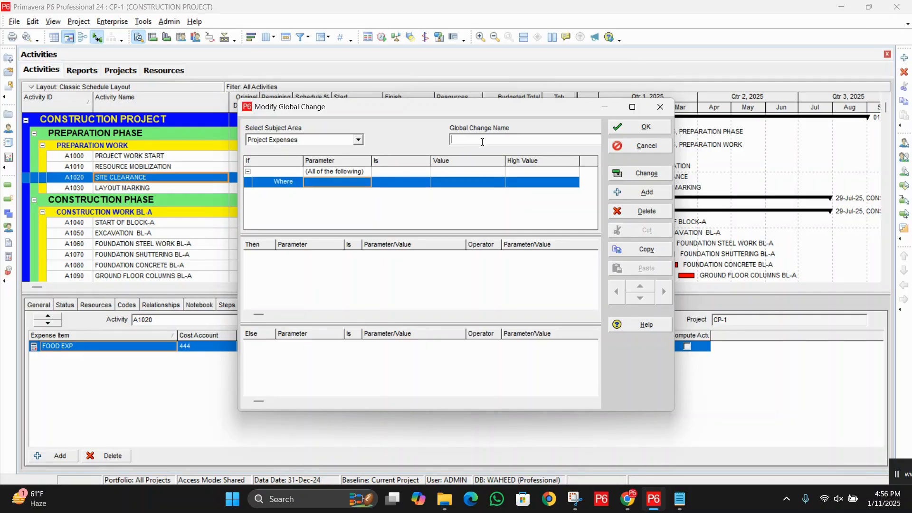
pyautogui.write('E')
pyautogui.write('NTERTAINMENT')
pyautogui.write(' EXP')
pyautogui.write(' INC')
pyautogui.write(' BY ')
pyautogui.write('1000')
# Step: Set the Where condition of the expense change to Expense Category equals ENTERTAINMENT EXP
pyautogui.click(352, 183)
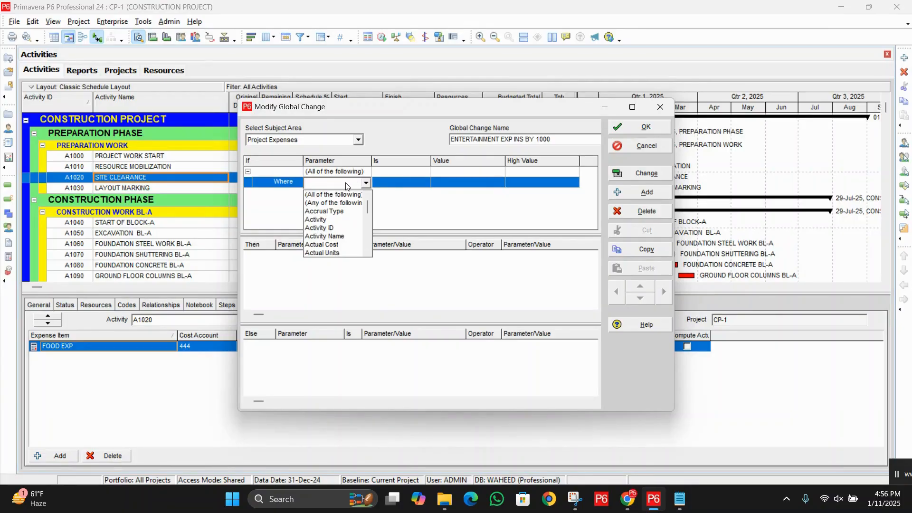
pyautogui.press('e')
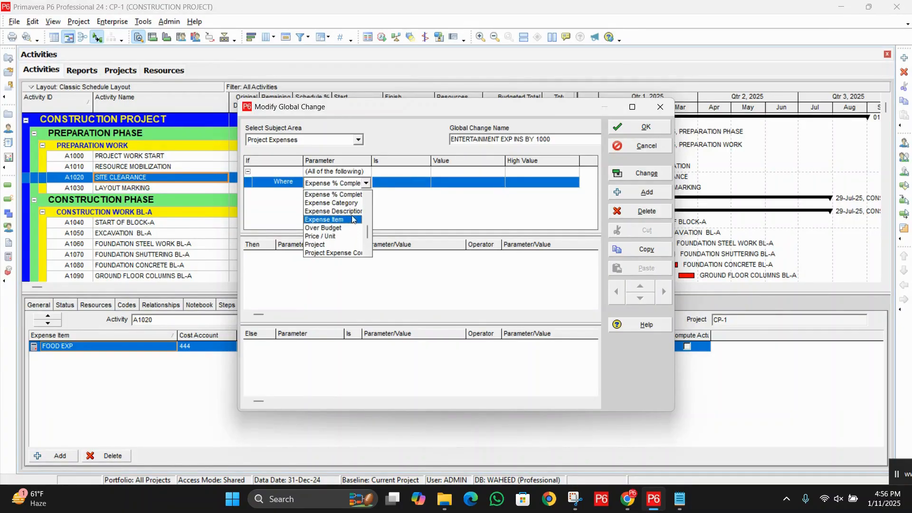
pyautogui.click(352, 207)
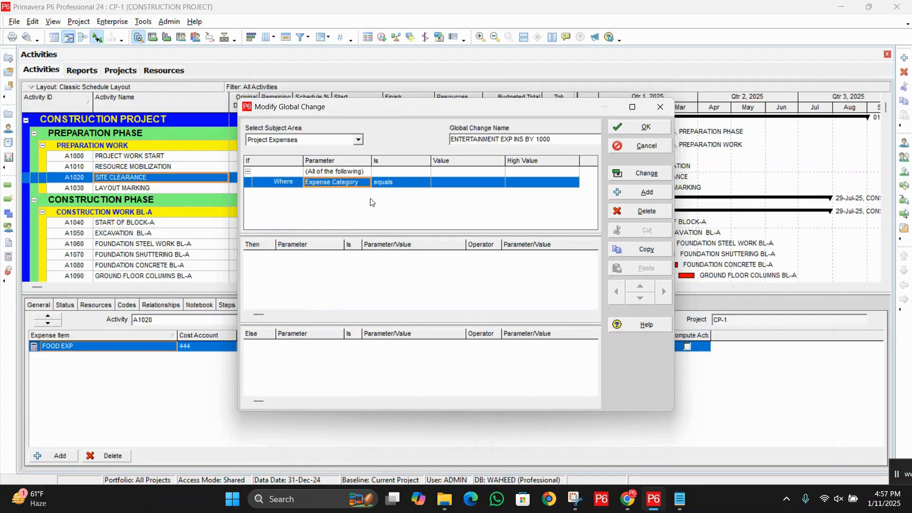
pyautogui.click(415, 184)
pyautogui.click(416, 185)
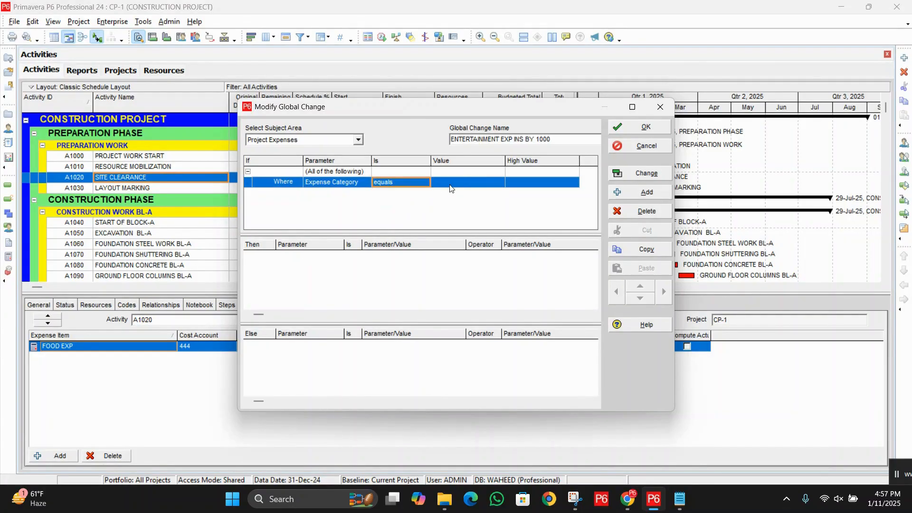
pyautogui.doubleClick(450, 185)
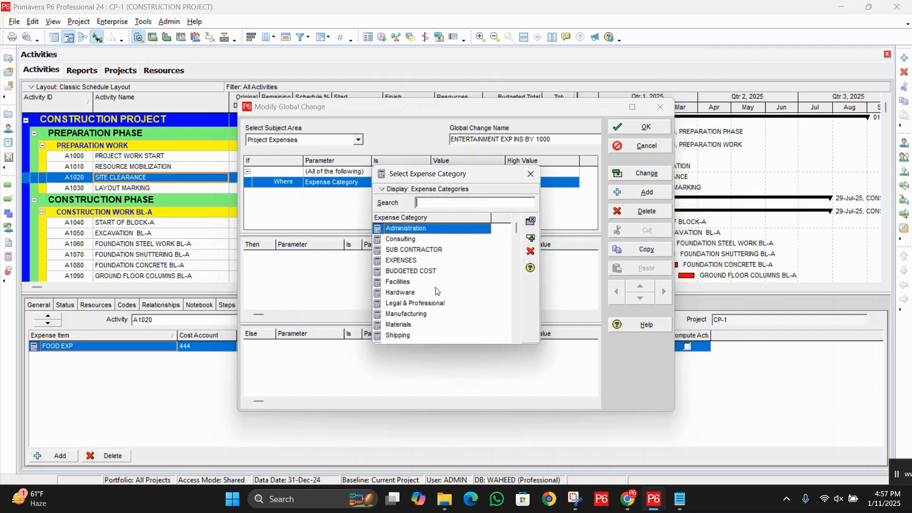
pyautogui.scroll(-2, 438, 289)
pyautogui.doubleClick(416, 335)
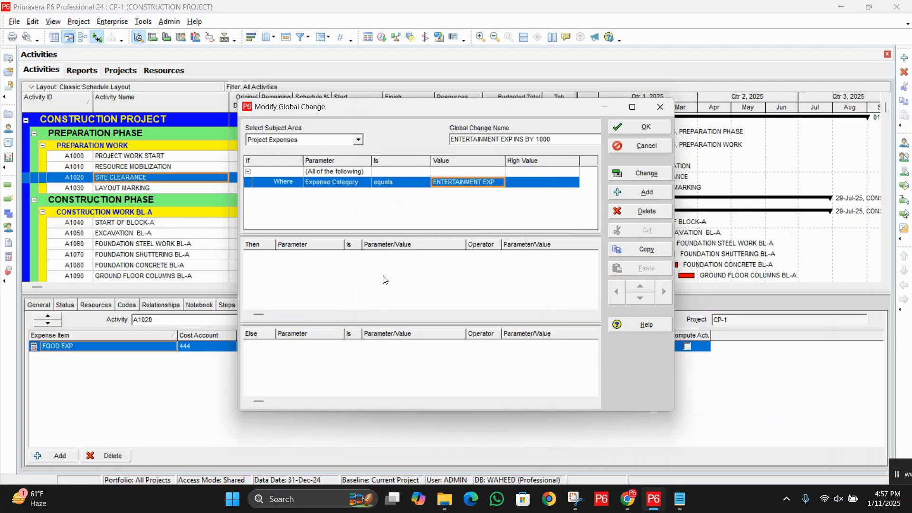
# Step: Add a Then statement to the entertainment expense change that sets Budgeted Cost equal to Budgeted Cost
pyautogui.click(422, 285)
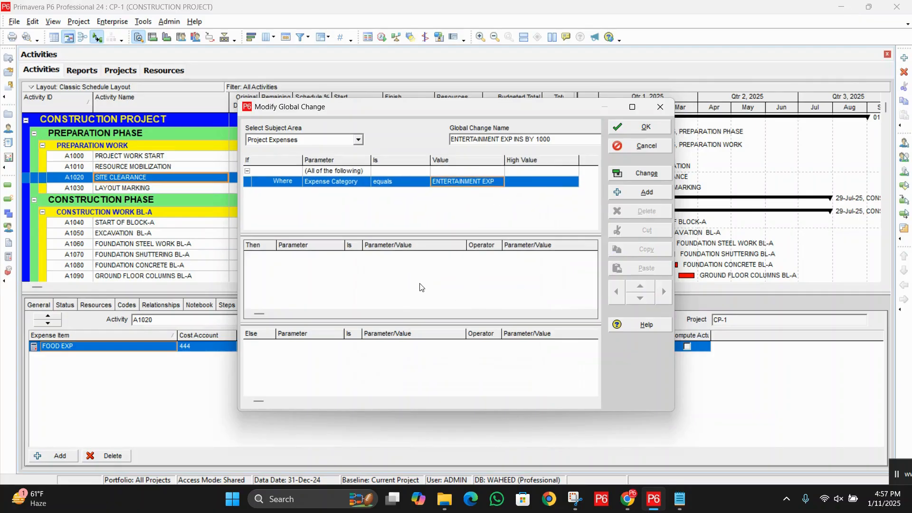
pyautogui.click(648, 194)
pyautogui.click(340, 257)
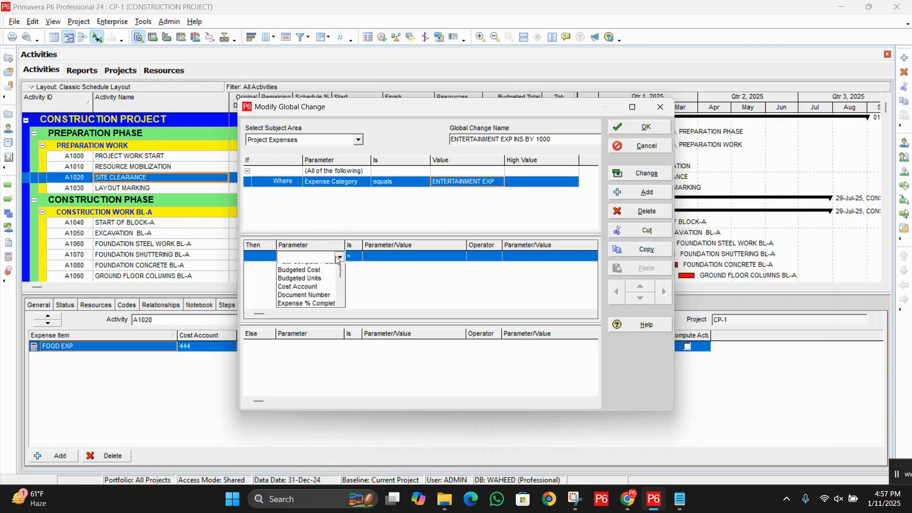
pyautogui.press('b')
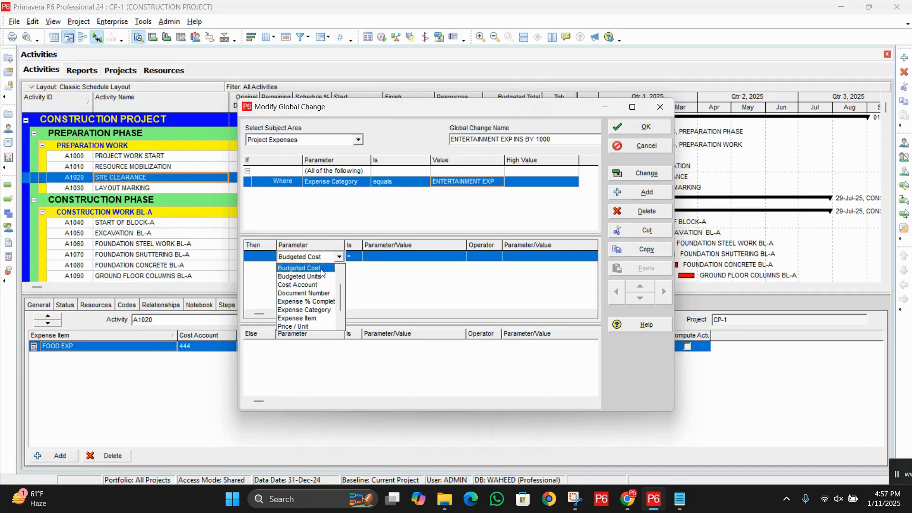
pyautogui.click(321, 269)
pyautogui.click(390, 257)
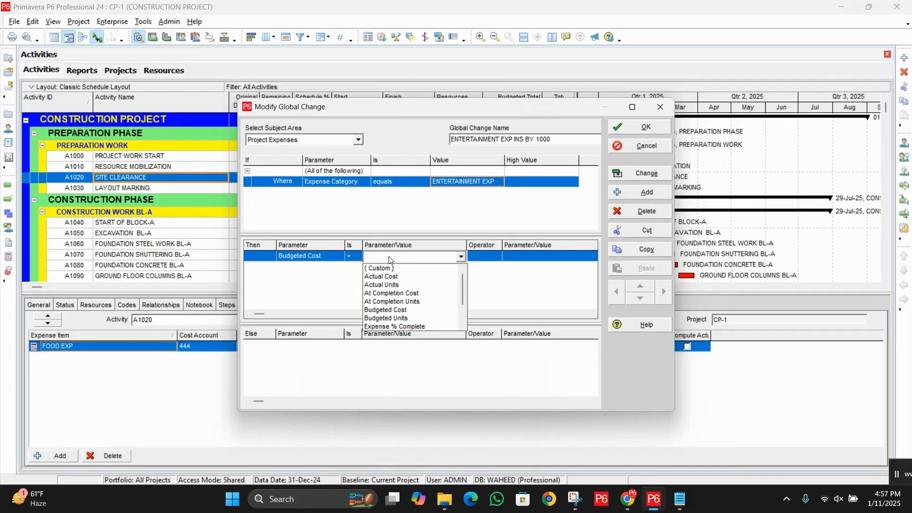
pyautogui.press('b')
pyautogui.click(404, 276)
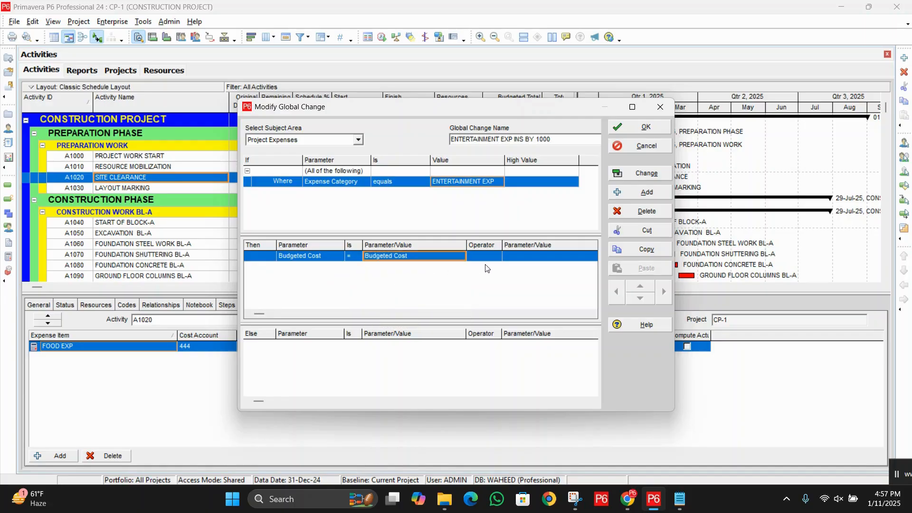
# Step: Complete the Then statement by adding a custom value of 1000 to Budgeted Cost, and save the global change
pyautogui.click(484, 256)
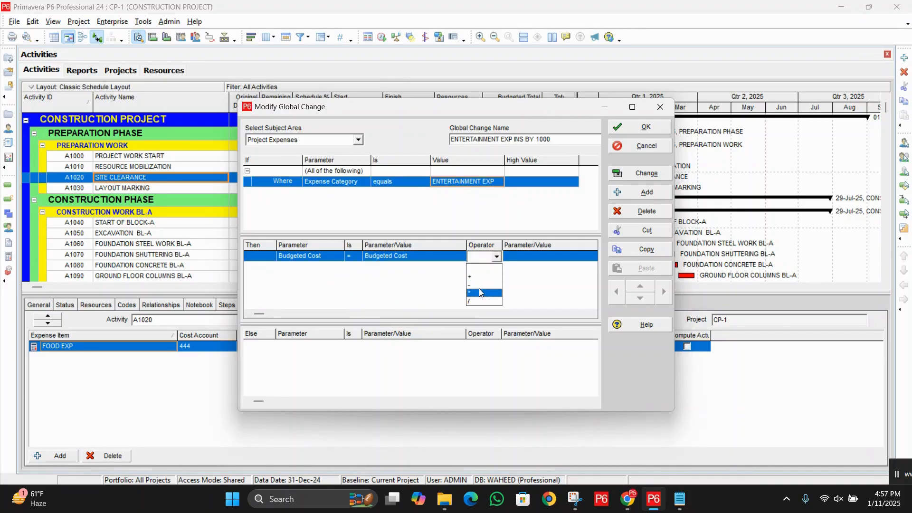
pyautogui.click(478, 276)
pyautogui.click(536, 256)
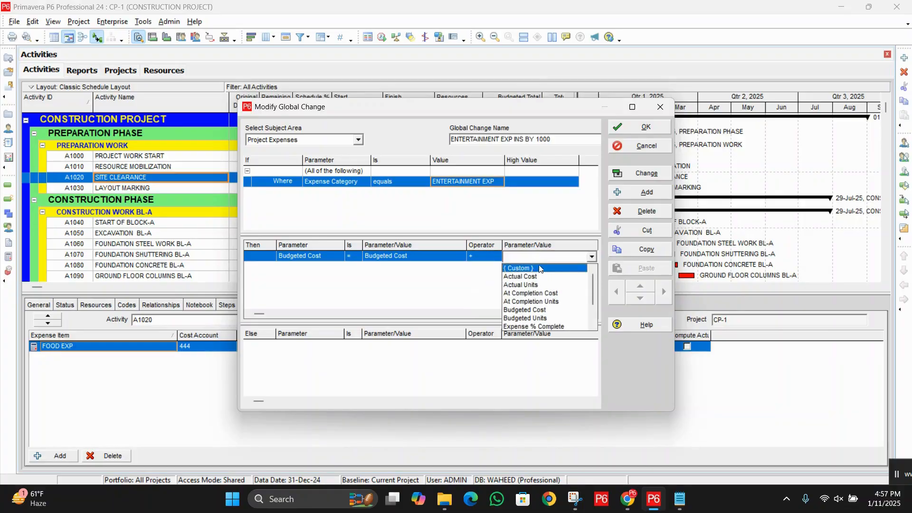
pyautogui.click(539, 269)
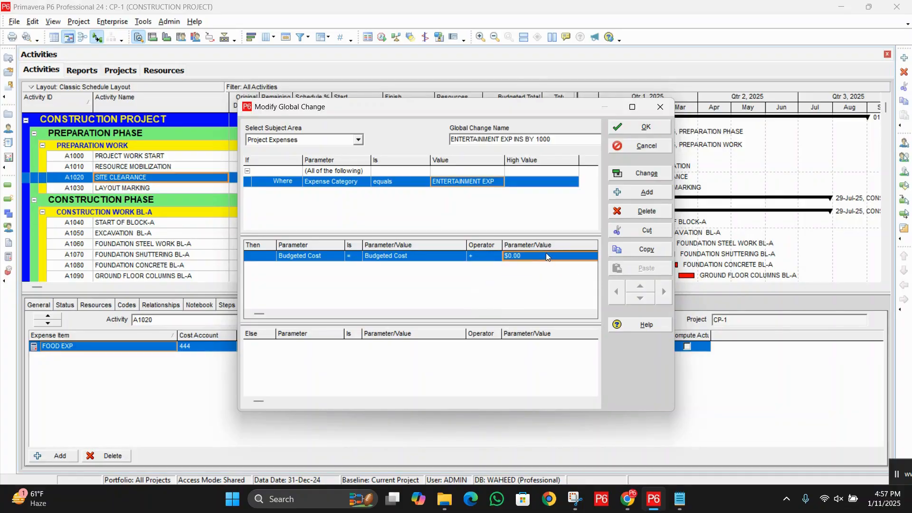
pyautogui.write('1,')
pyautogui.write('000')
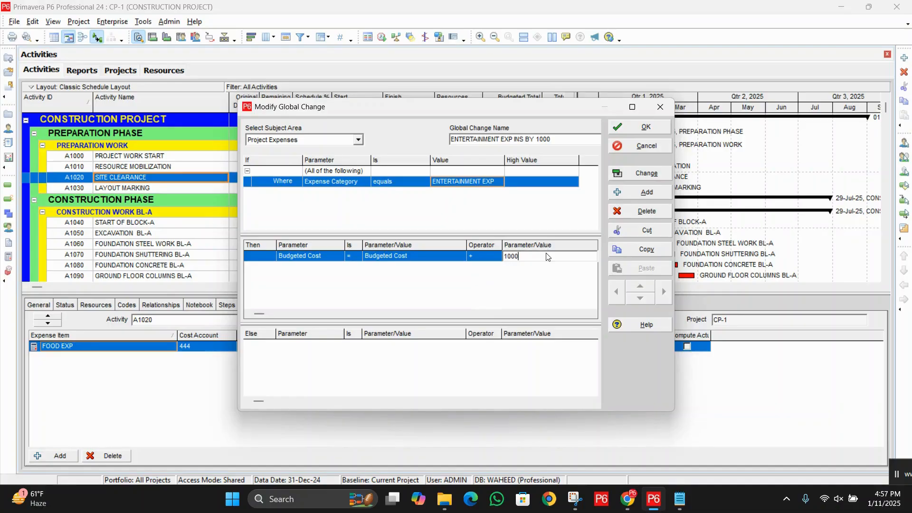
pyautogui.press('Return')
pyautogui.click(641, 130)
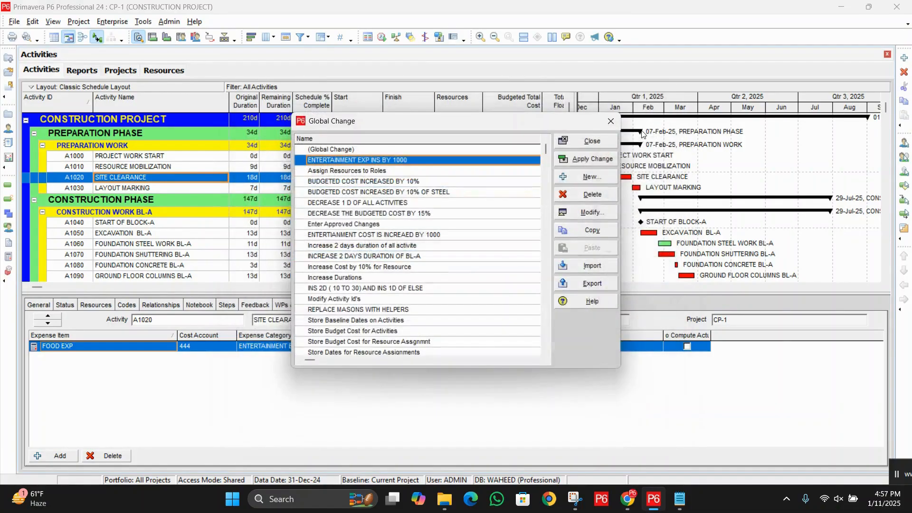
# Step: Apply the entertainment expense global change and compare the old and new budgeted costs of the affected expense items in its report
pyautogui.click(578, 160)
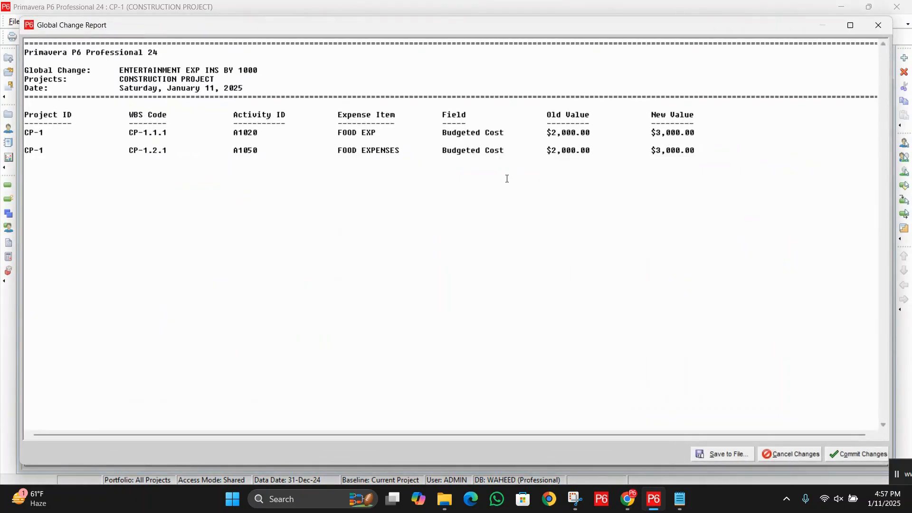
pyautogui.moveTo(326, 135); pyautogui.dragTo(677, 161)
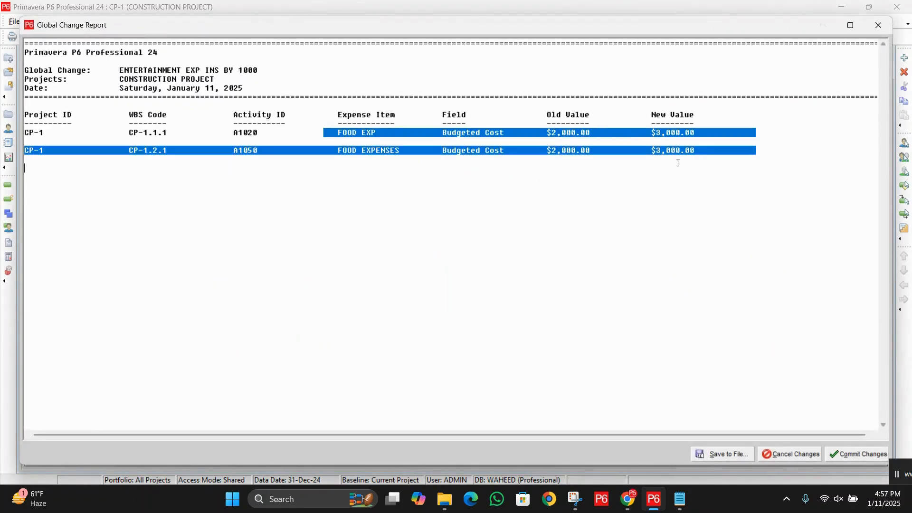
pyautogui.click(373, 144)
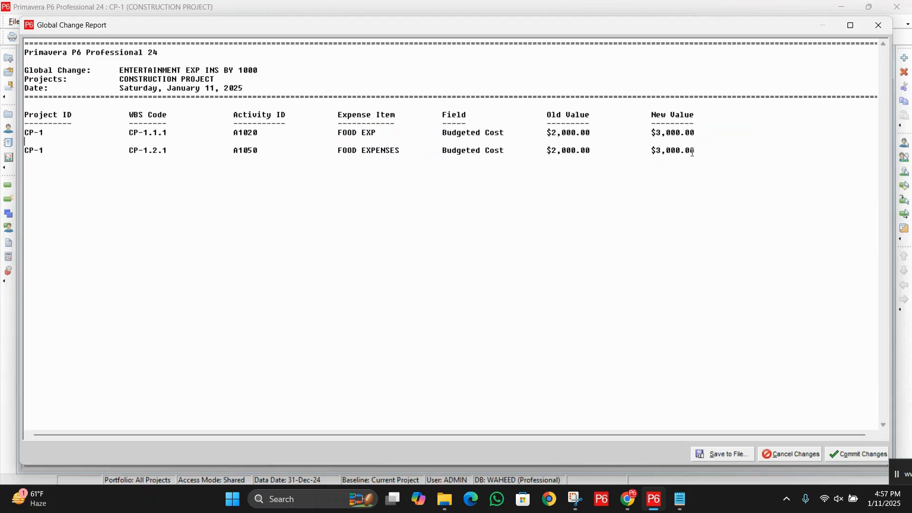
pyautogui.moveTo(544, 133); pyautogui.dragTo(618, 134)
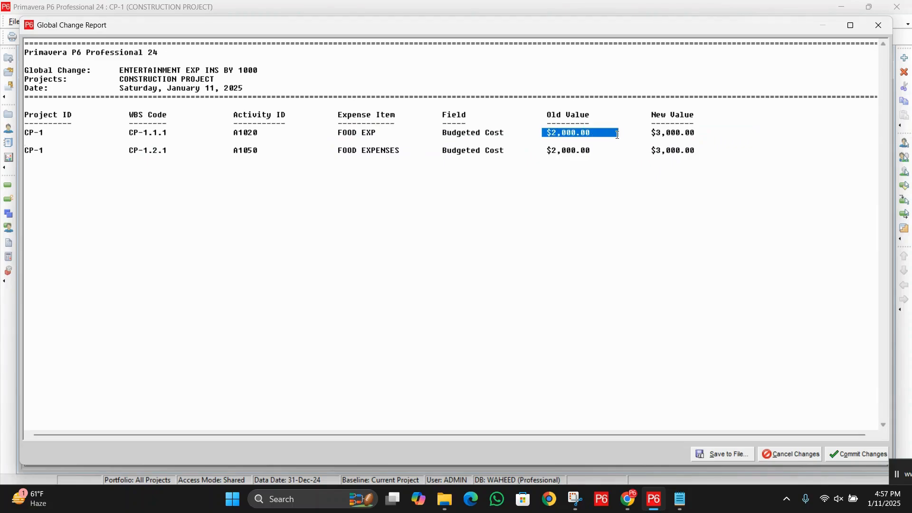
pyautogui.moveTo(336, 135); pyautogui.dragTo(386, 134)
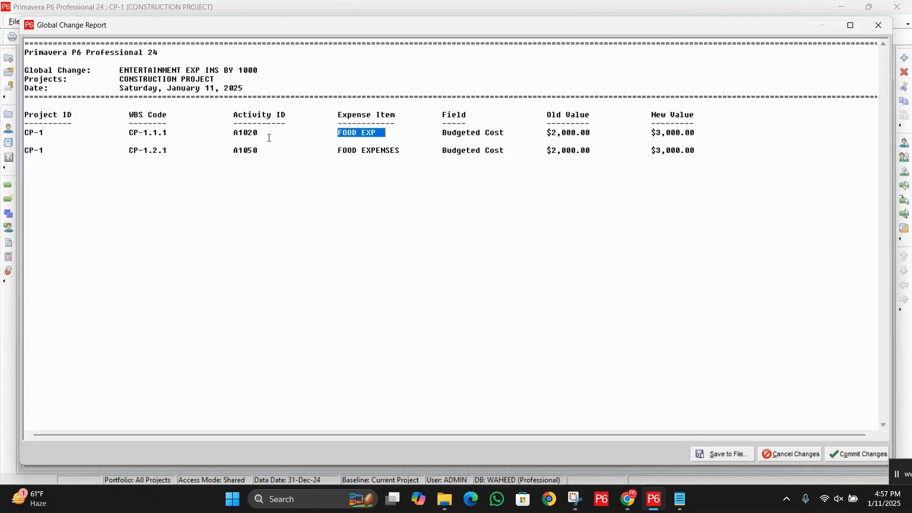
pyautogui.moveTo(234, 134); pyautogui.dragTo(281, 157)
pyautogui.moveTo(423, 149); pyautogui.dragTo(588, 133)
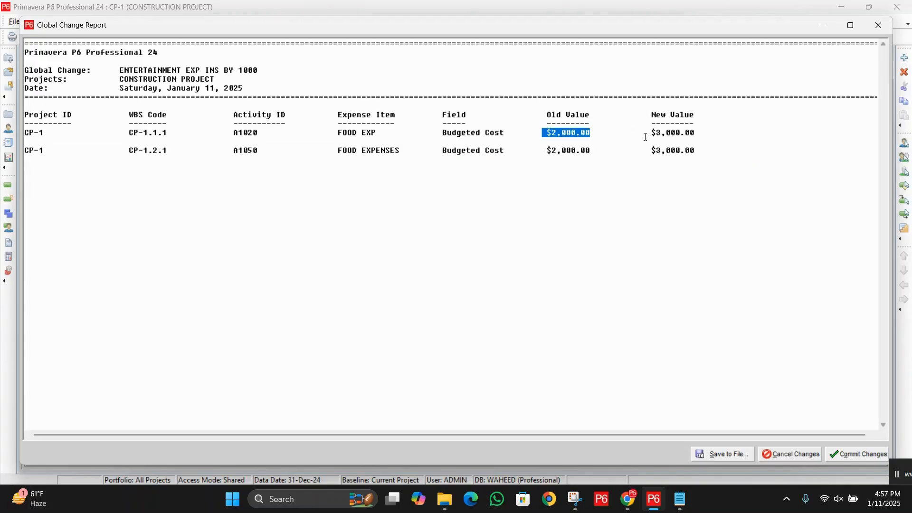
pyautogui.moveTo(646, 137); pyautogui.dragTo(700, 135)
pyautogui.moveTo(554, 151); pyautogui.dragTo(703, 149)
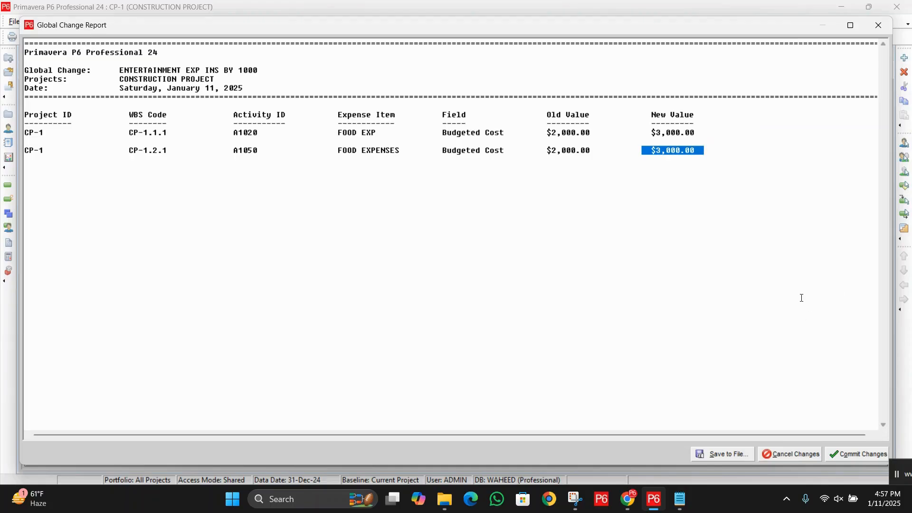
# Step: Commit the entertainment expense changes without saving the log file, and hide the activity details below the schedule
pyautogui.click(854, 454)
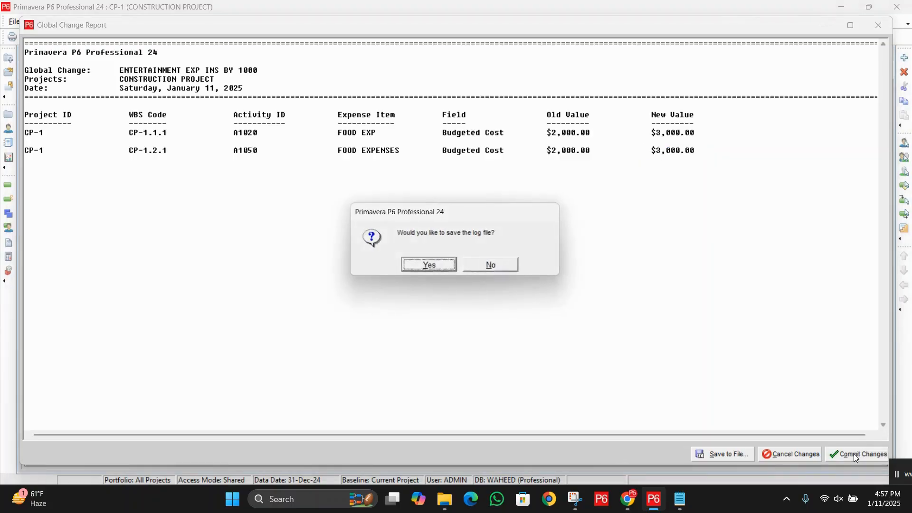
pyautogui.click(502, 265)
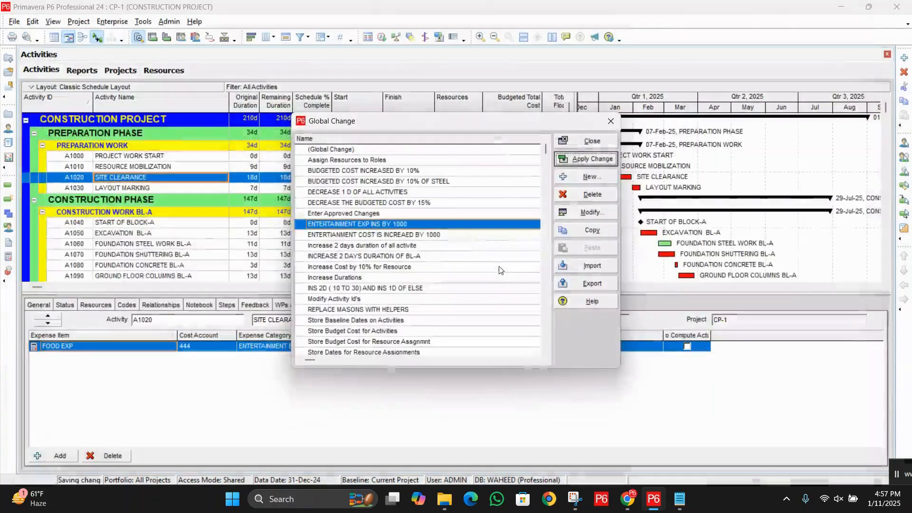
pyautogui.click(589, 143)
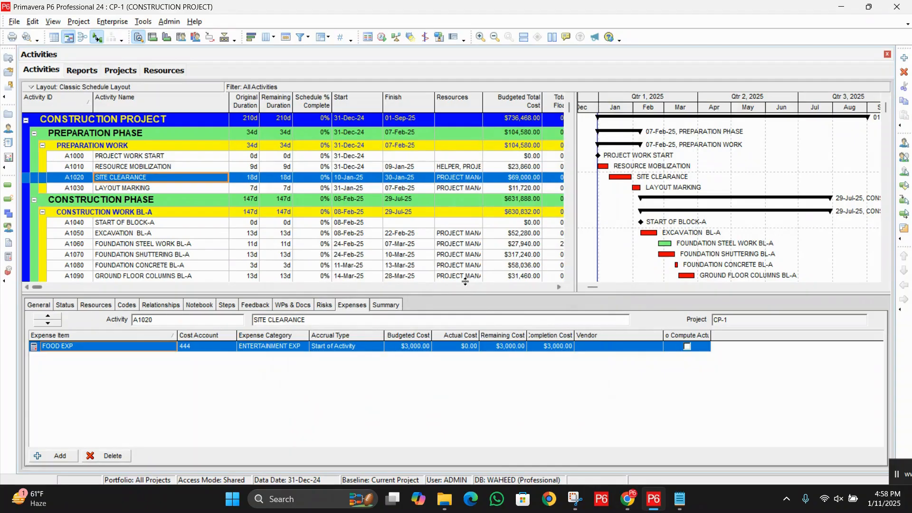
pyautogui.rightClick(484, 304)
pyautogui.click(506, 310)
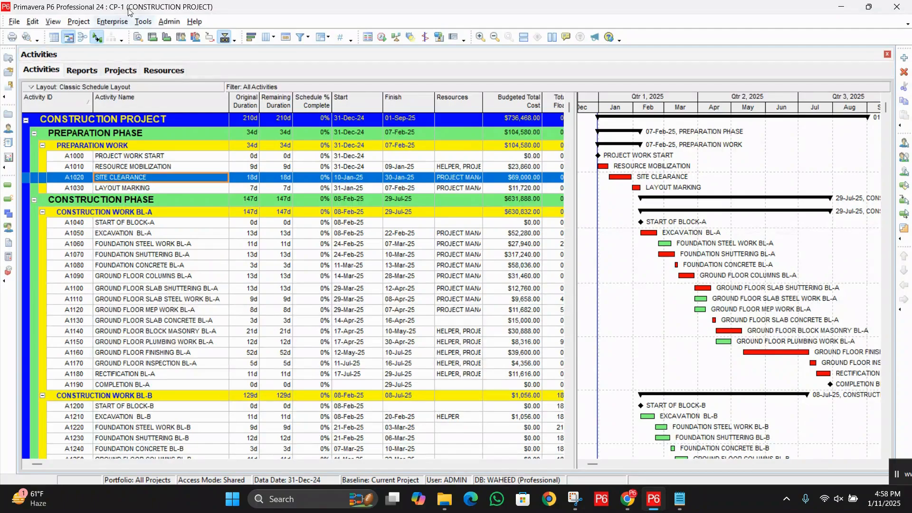
# Step: Reopen Global Change, look through the list of saved global changes, and close it
pyautogui.click(147, 22)
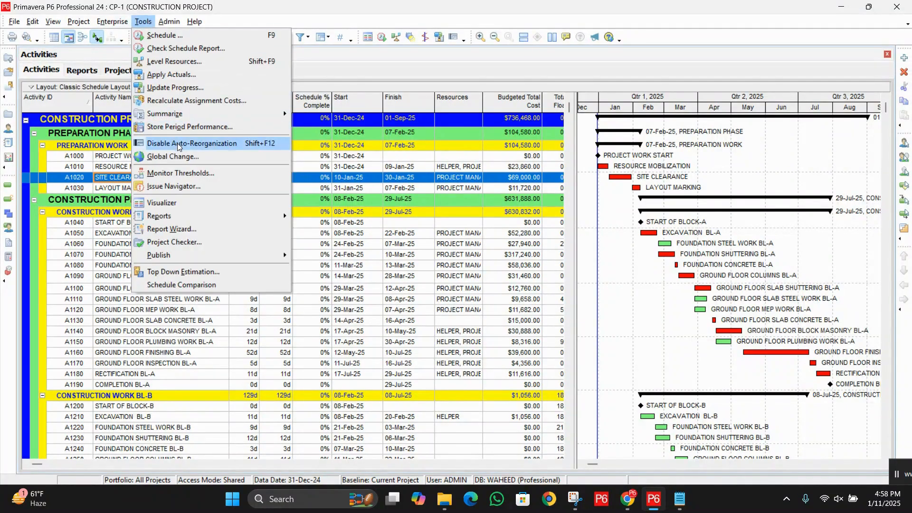
pyautogui.click(201, 156)
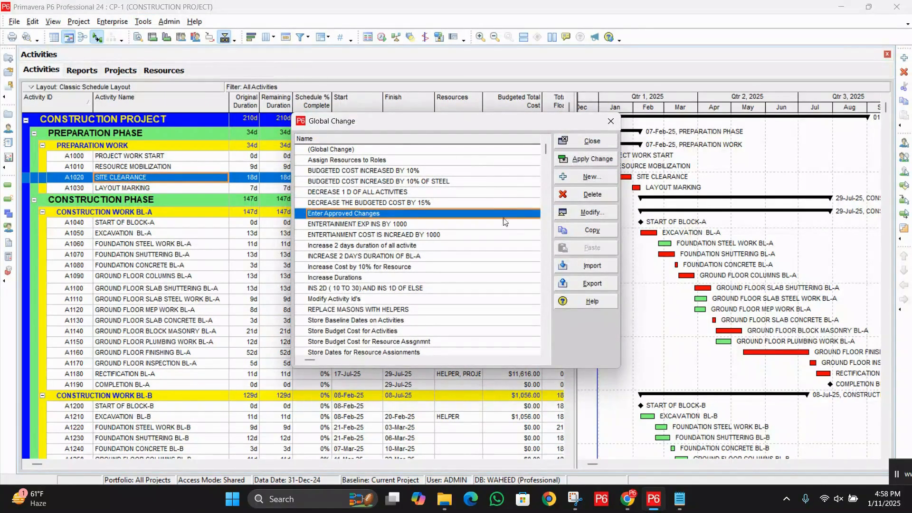
pyautogui.scroll(-1, 504, 229)
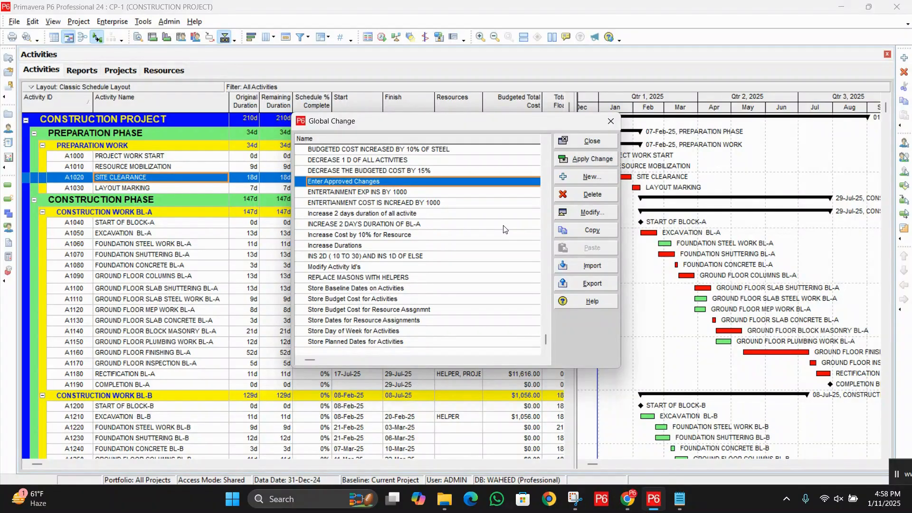
pyautogui.click(546, 164)
pyautogui.moveTo(514, 126); pyautogui.dragTo(516, 259)
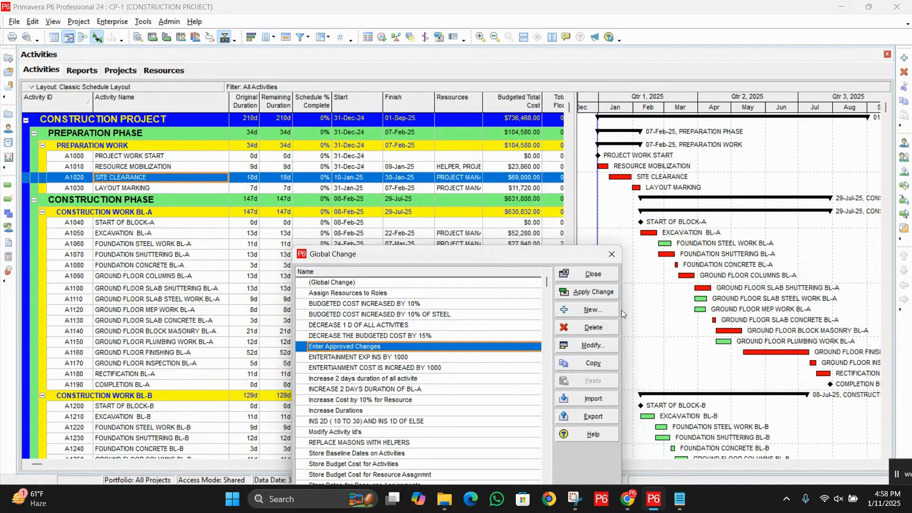
pyautogui.click(594, 274)
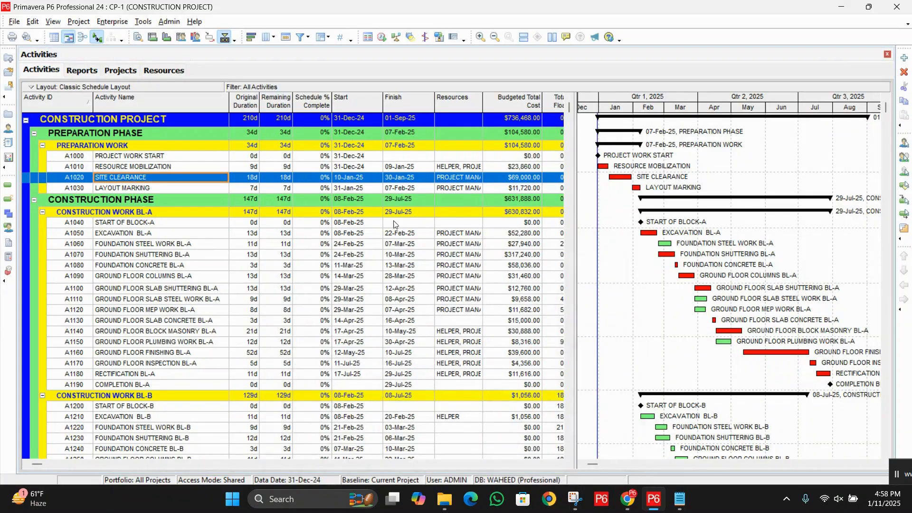